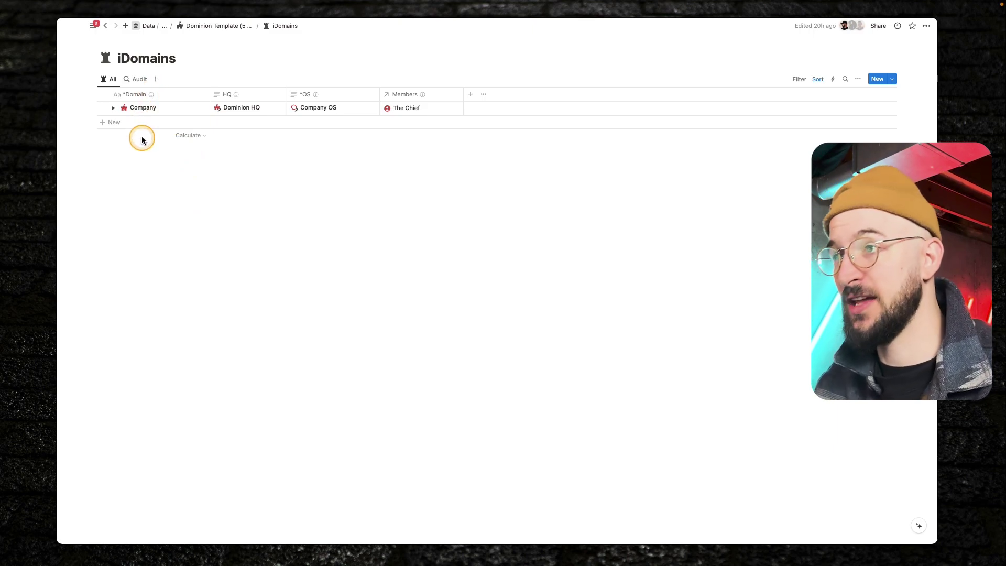
Expand the Company, Product and Engineering domains in the iDomains database to show their sub-items.
{"action": "left_click", "coordinate": [113, 109]}
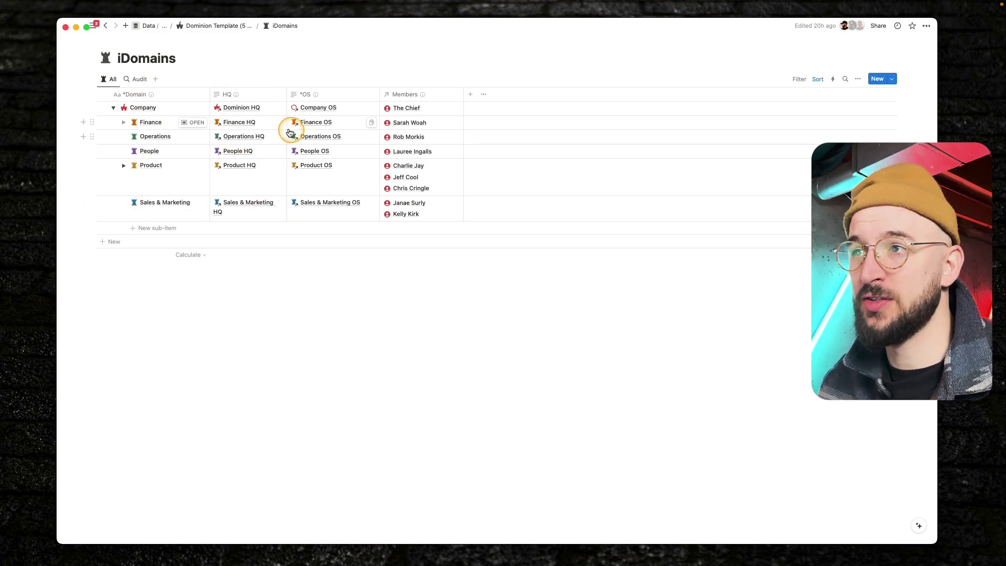
{"action": "left_click", "coordinate": [124, 168]}
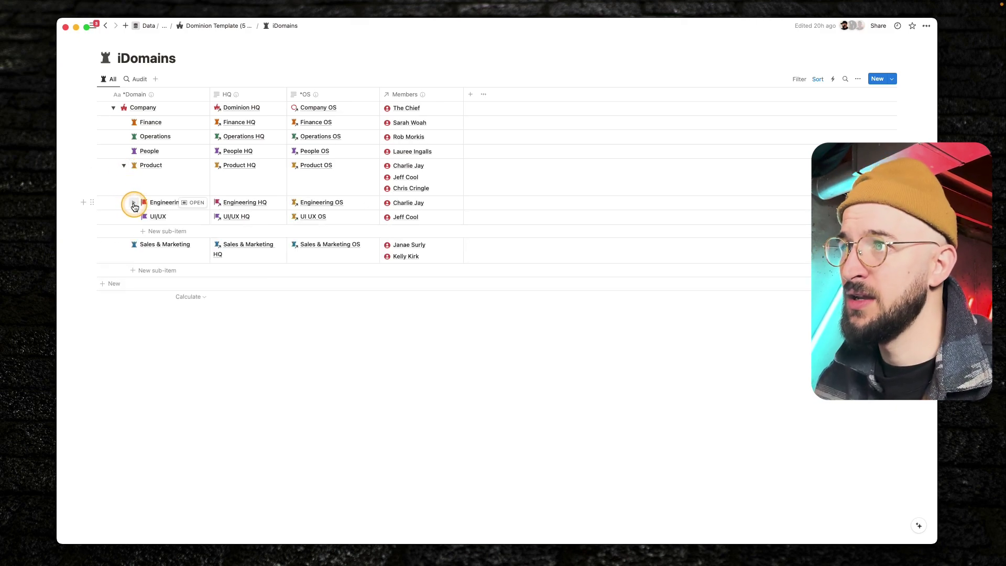
{"action": "left_click", "coordinate": [134, 205]}
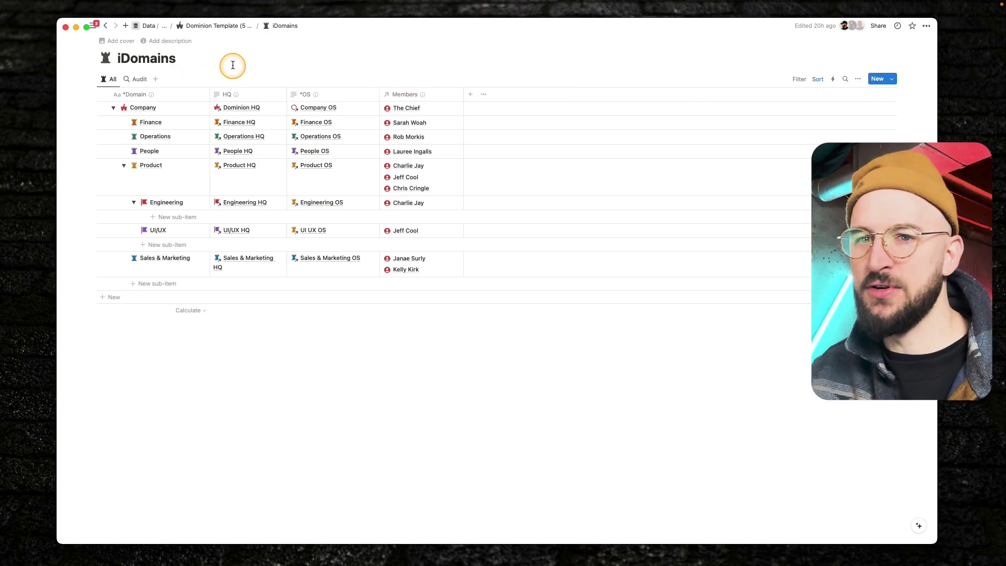
Open the iOur People database from the Dominion Template page and expand the org chart under the CEO and both directors.
{"action": "left_click", "coordinate": [233, 25]}
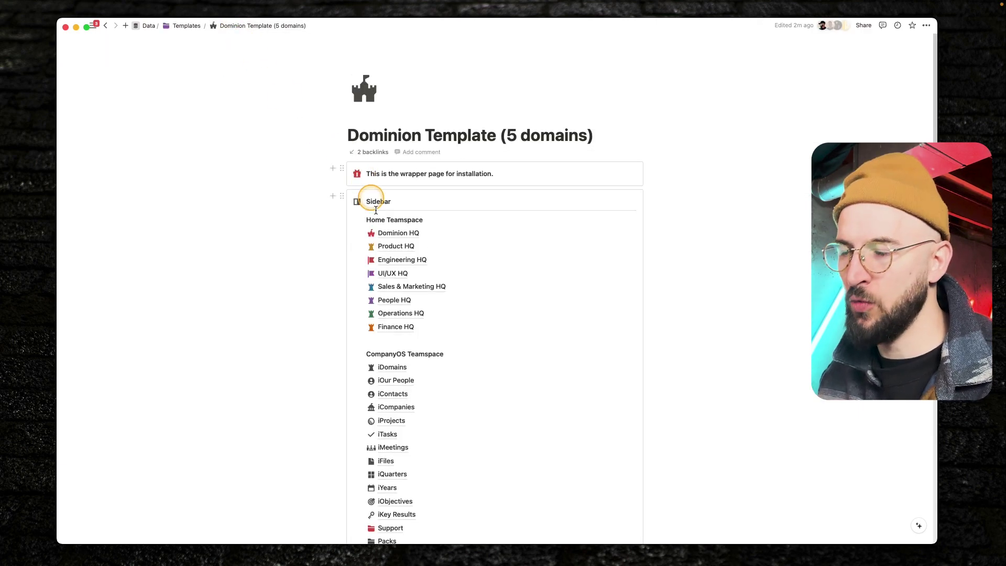
{"action": "left_click", "coordinate": [398, 373]}
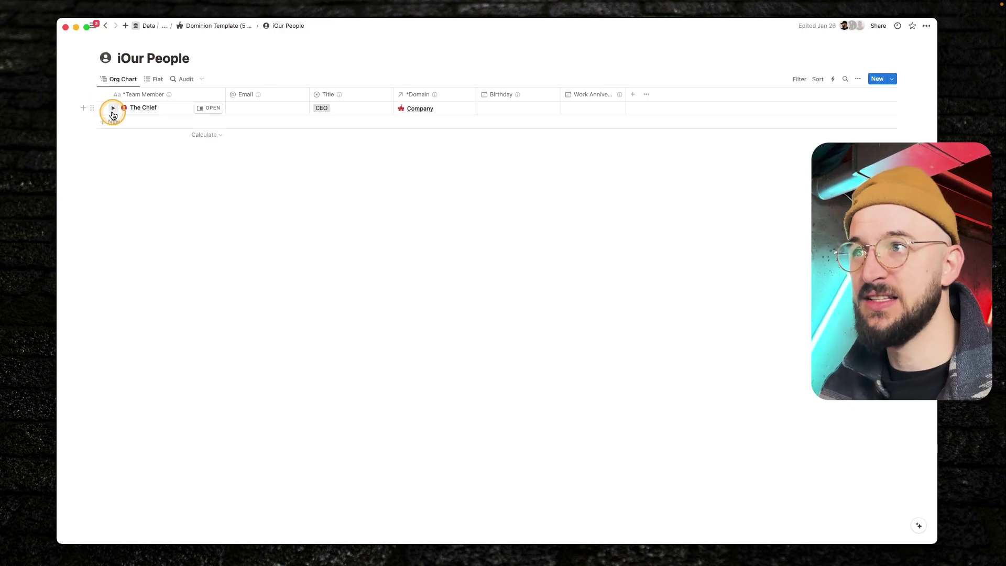
{"action": "left_click", "coordinate": [113, 109]}
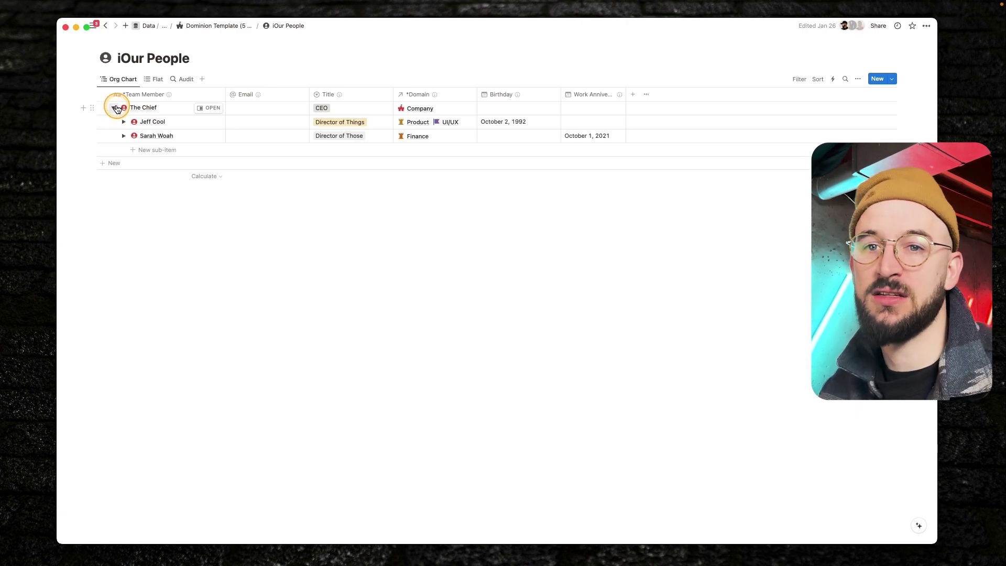
{"action": "left_click", "coordinate": [124, 123]}
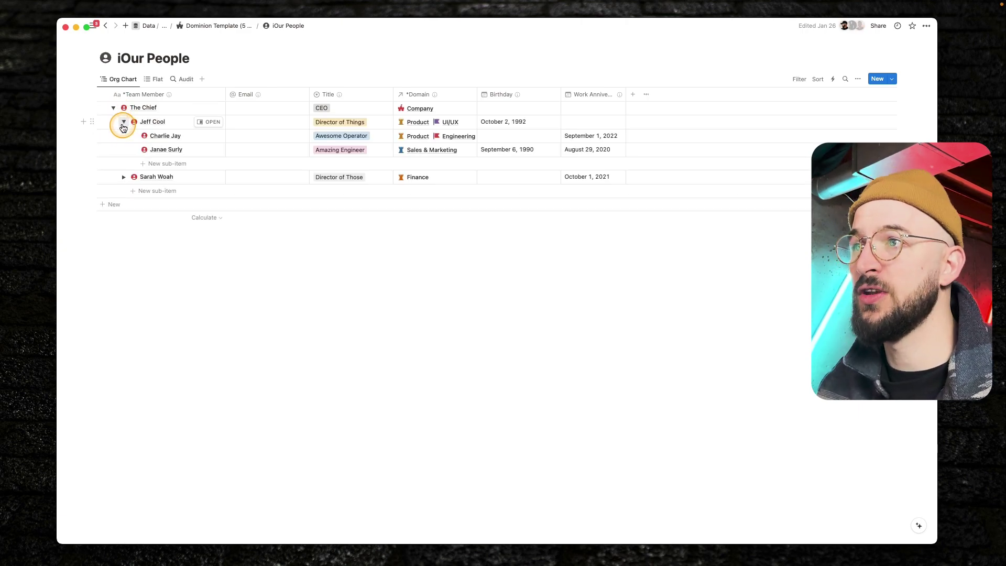
{"action": "left_click", "coordinate": [124, 178]}
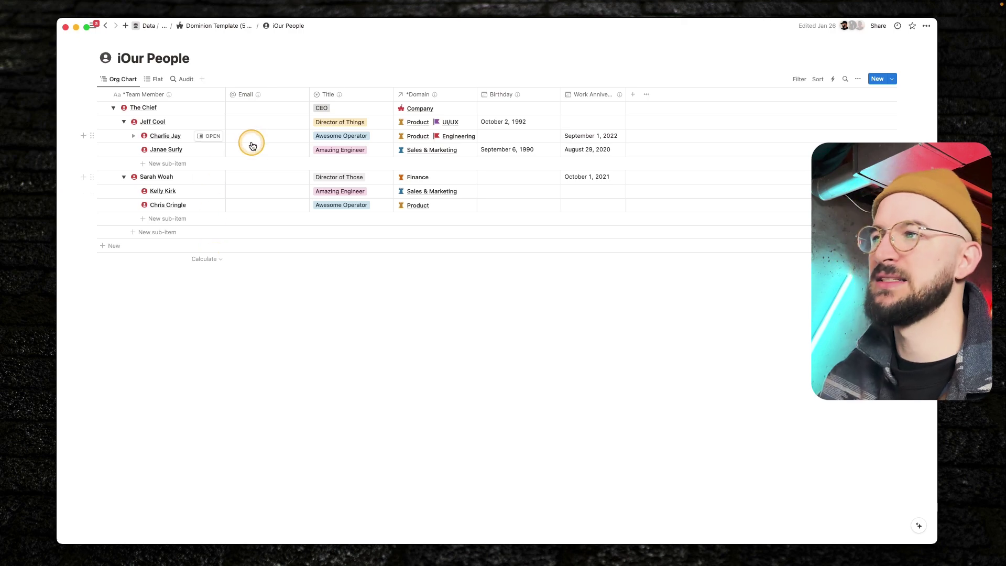
Return to the iDomains database through the template page and expand the Company and Product domains.
{"action": "key", "text": "shift+super+u"}
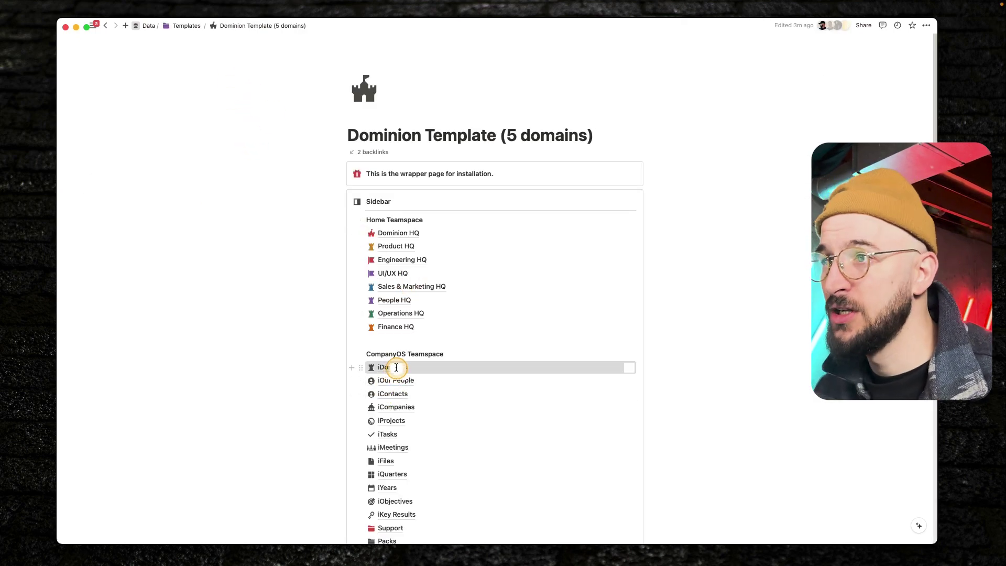
{"action": "left_click", "coordinate": [393, 367]}
{"action": "left_click", "coordinate": [113, 107]}
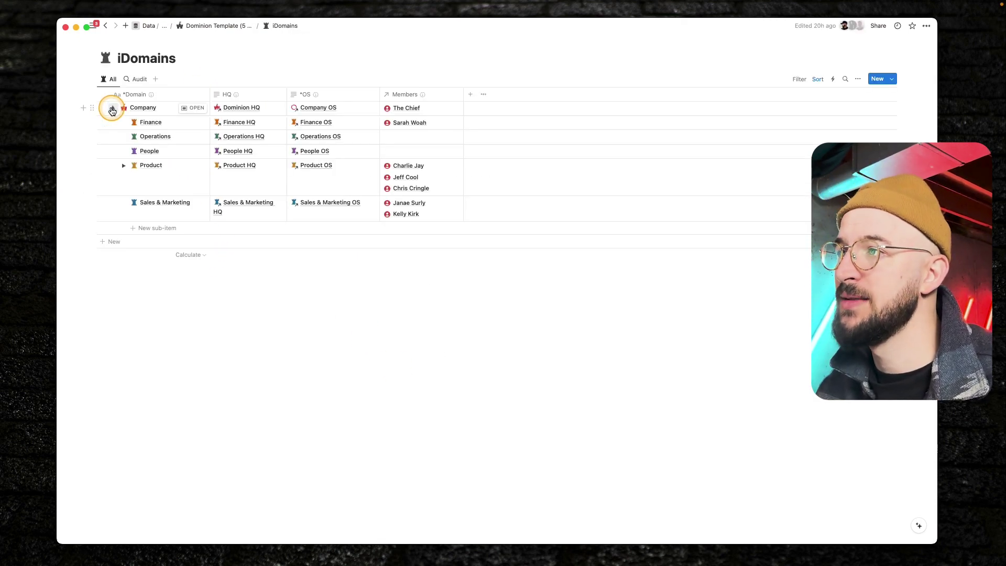
{"action": "left_click", "coordinate": [124, 166]}
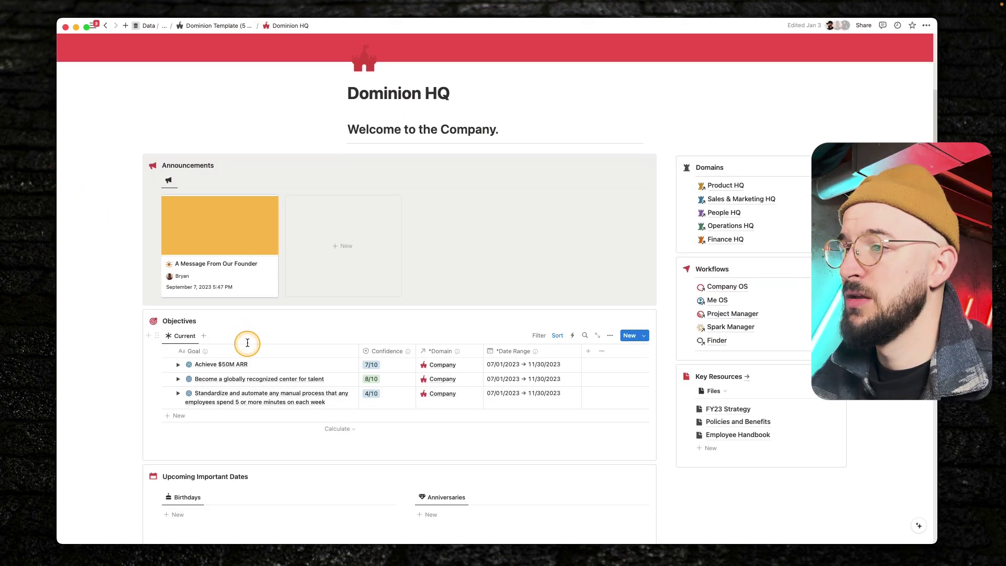
Examine the Objectives section of Dominion HQ and expand the "Achieve $50M ARR" goal to see its sub-goals.
{"action": "scroll", "coordinate": [244, 341], "scroll_direction": "down", "scroll_amount": 2}
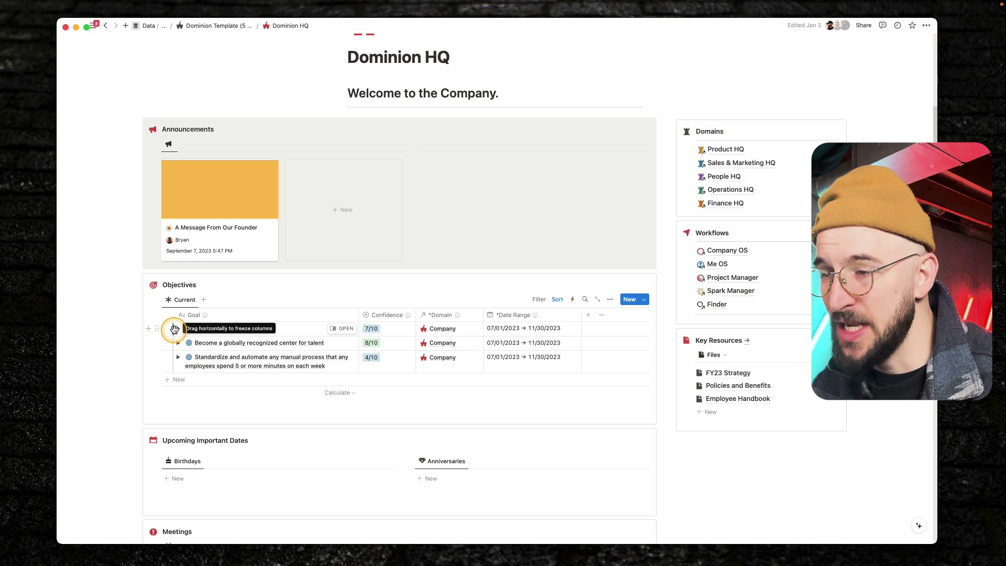
{"action": "left_click_drag", "start_coordinate": [157, 328], "coordinate": [262, 335]}
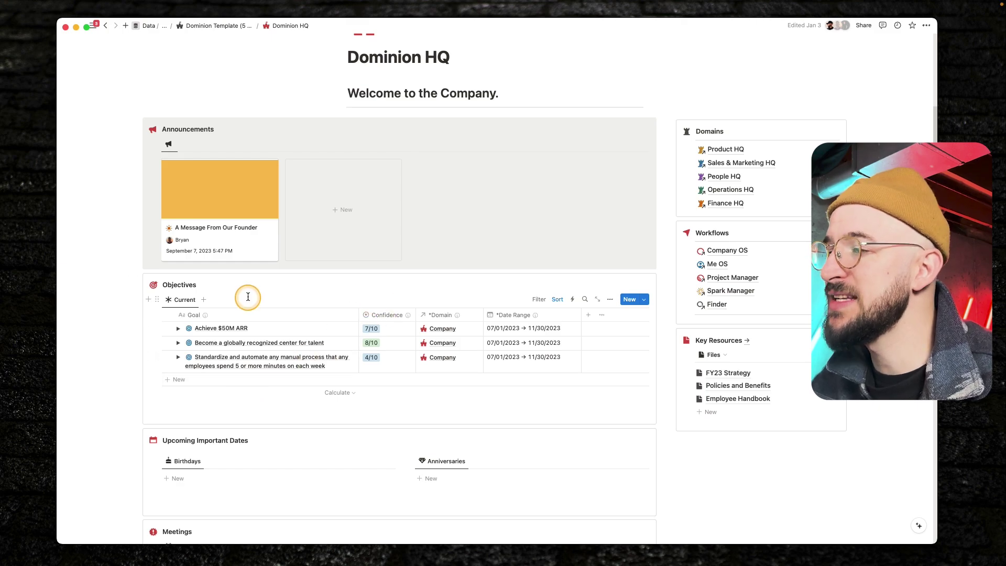
{"action": "scroll", "coordinate": [209, 307], "scroll_direction": "down", "scroll_amount": 1}
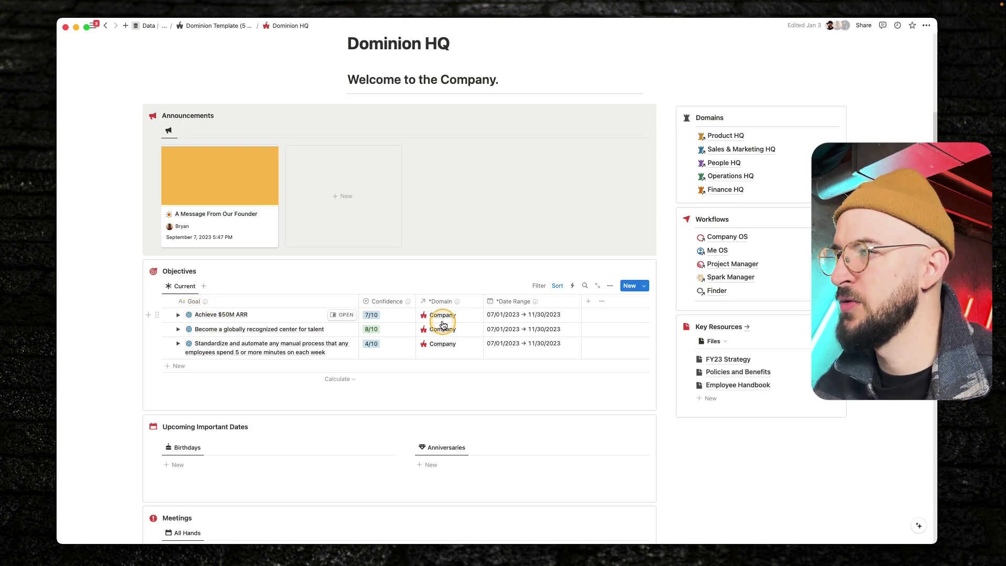
{"action": "left_click", "coordinate": [178, 315]}
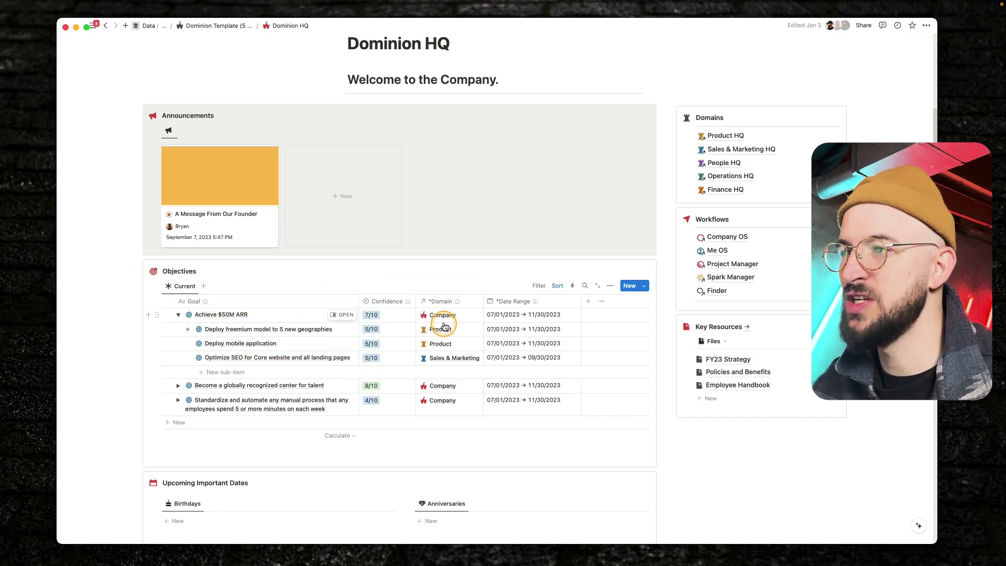
Open the Product HQ page and look over its Goals and Projects sections.
{"action": "left_click", "coordinate": [743, 137]}
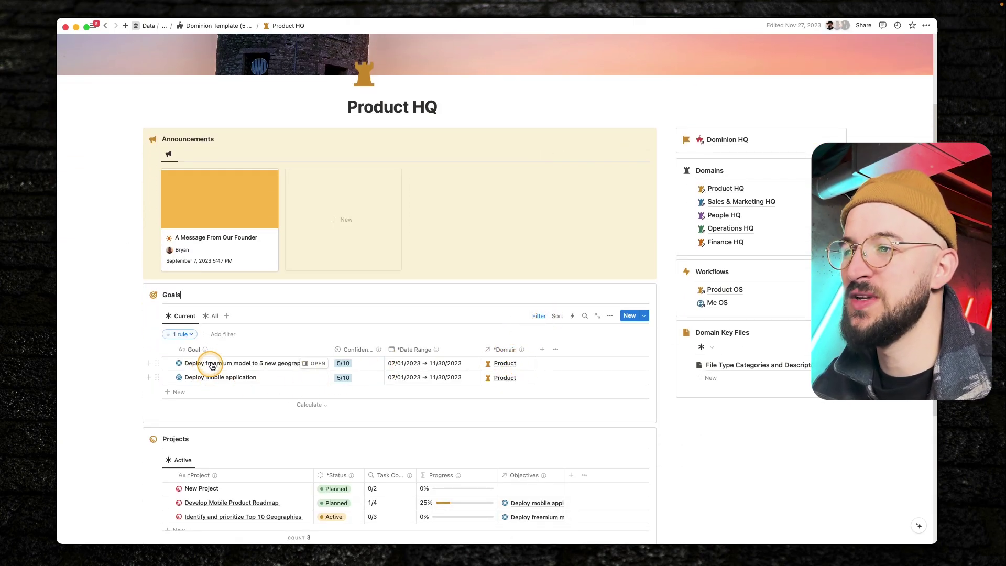
{"action": "key", "text": "Page_Down"}
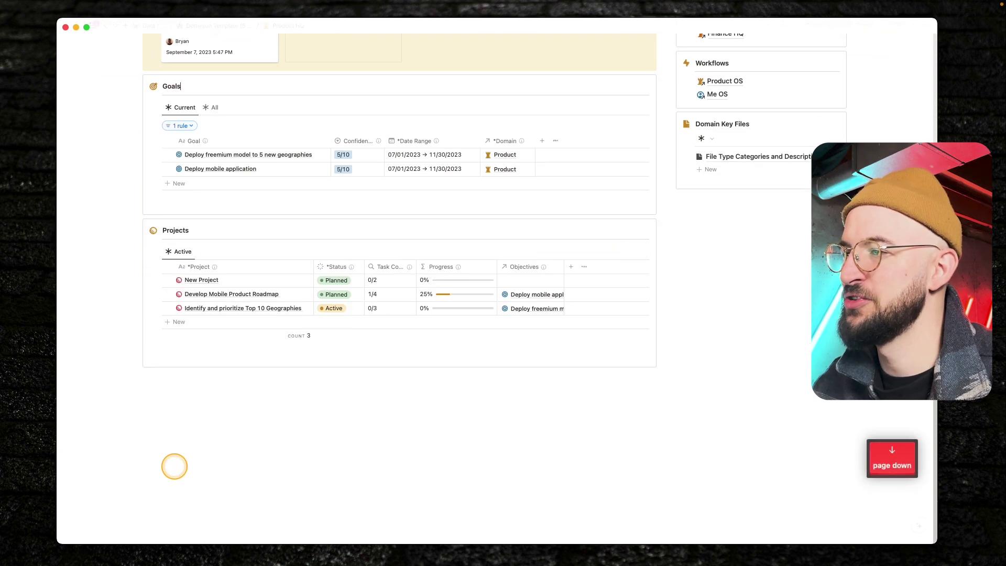
{"action": "key", "text": "Page_Up"}
{"action": "scroll", "coordinate": [232, 400], "scroll_direction": "down", "scroll_amount": 3}
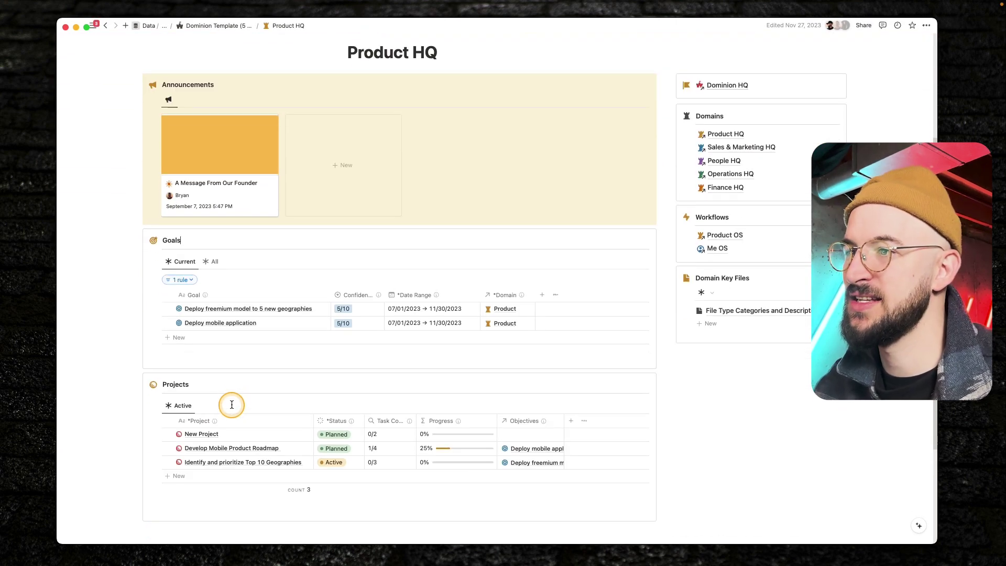
Go back to Dominion HQ and expand the objective about standardizing and automating manual processes.
{"action": "left_click", "coordinate": [736, 86]}
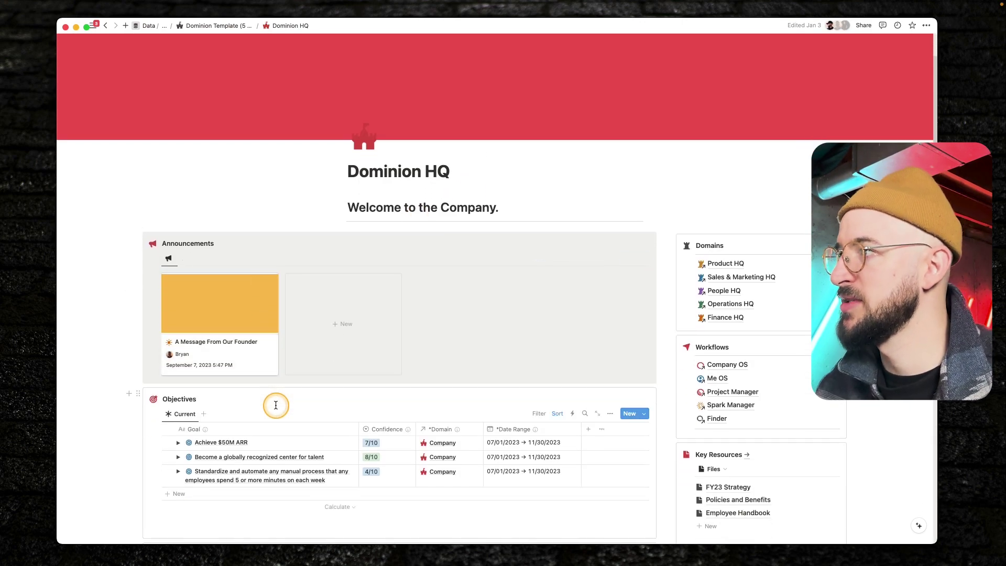
{"action": "scroll", "coordinate": [276, 404], "scroll_direction": "down", "scroll_amount": 3}
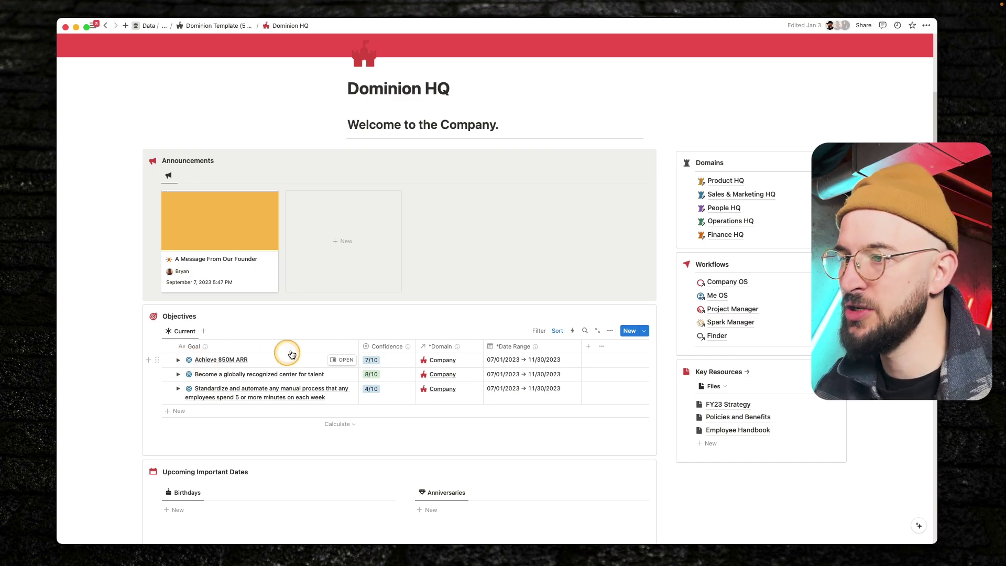
{"action": "left_click", "coordinate": [178, 389]}
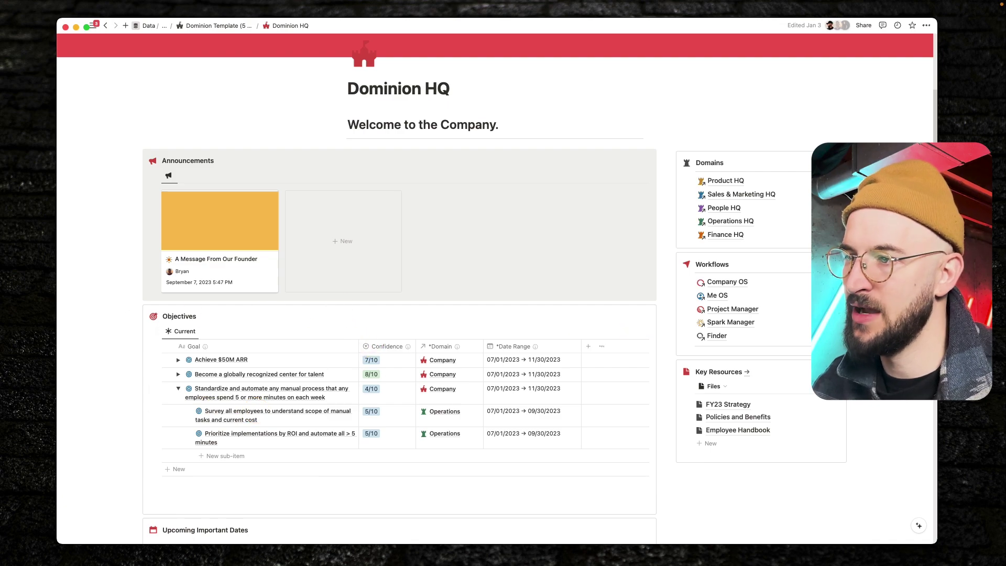
Switch to the Alpha HQ page and keep the sidebar open to show its teamspaces.
{"action": "left_click", "coordinate": [223, 260]}
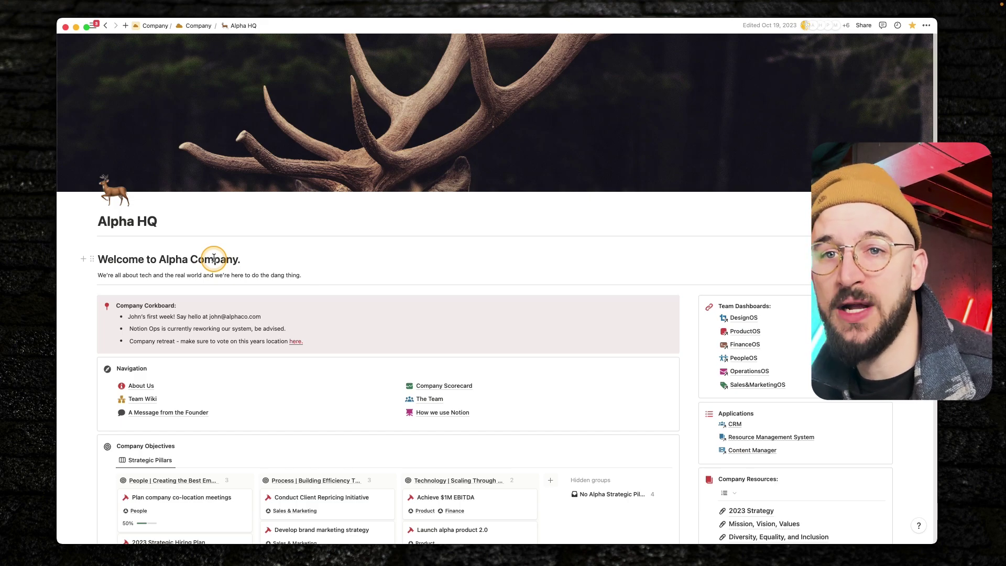
{"action": "mouse_move", "coordinate": [67, 260]}
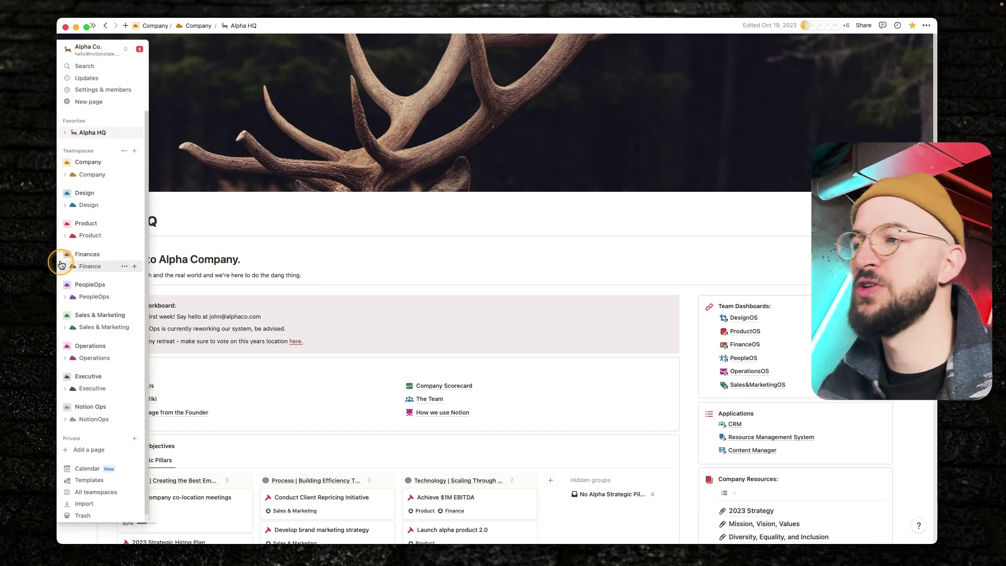
{"action": "left_click", "coordinate": [92, 27]}
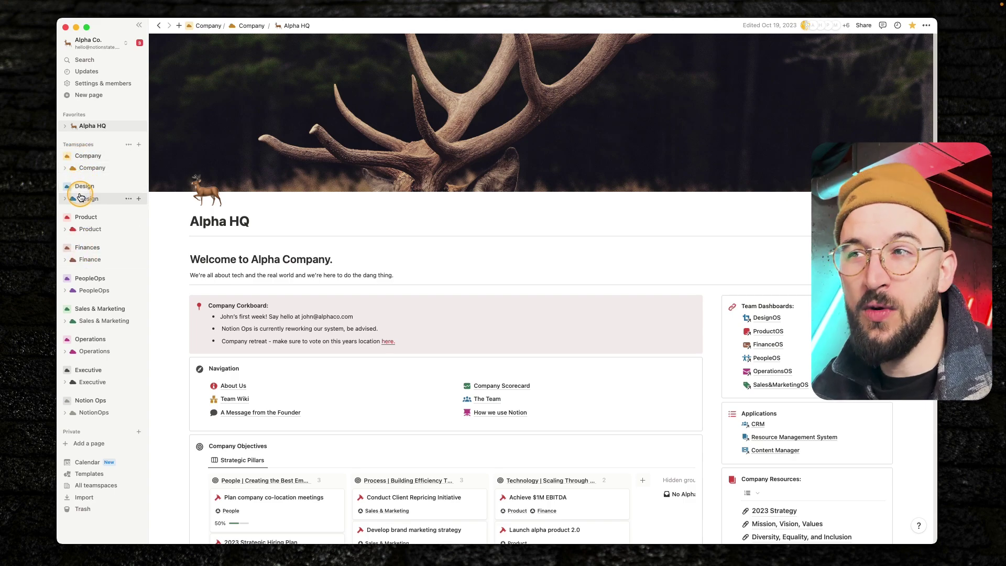
Browse the Company, Design and Product pages in their respective teamspaces of the Alpha Co. workspace.
{"action": "left_click", "coordinate": [88, 168]}
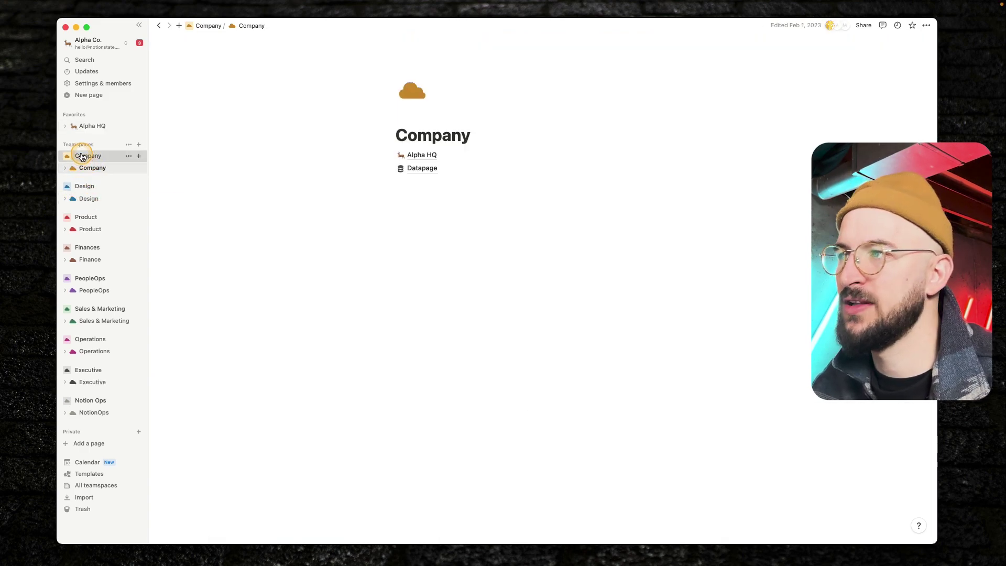
{"action": "left_click", "coordinate": [83, 156]}
{"action": "left_click", "coordinate": [83, 156]}
{"action": "left_click", "coordinate": [87, 198]}
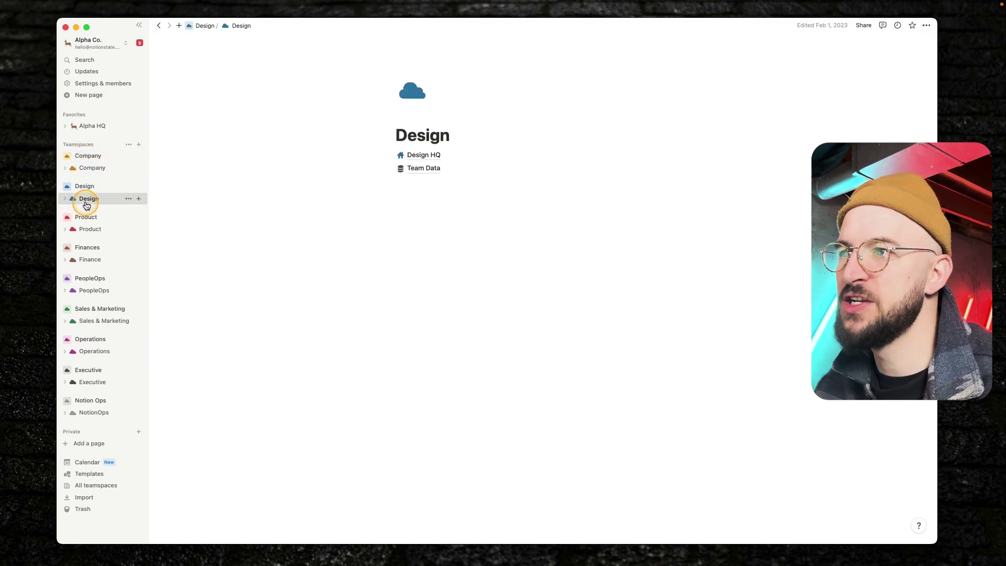
{"action": "left_click", "coordinate": [90, 229]}
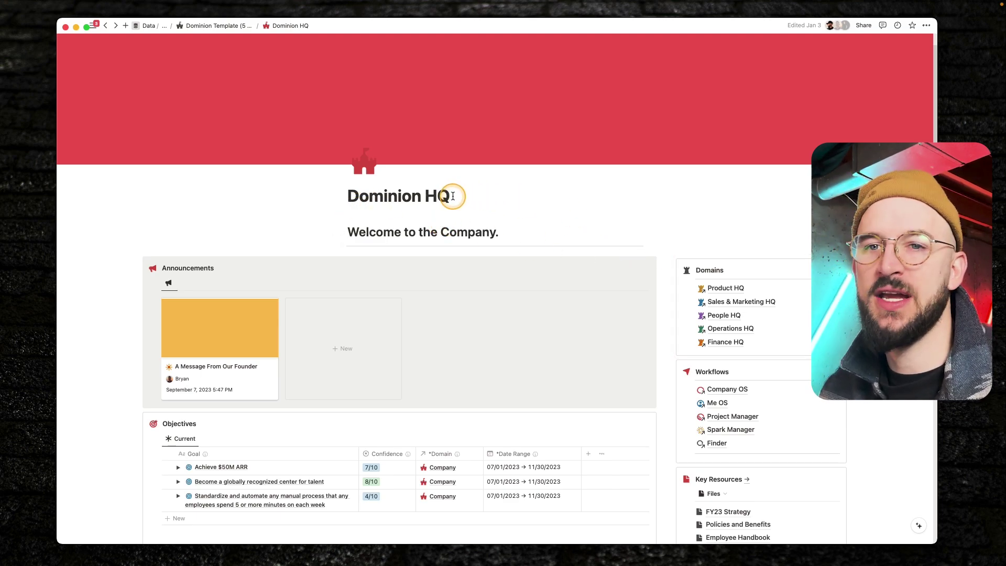
Visit the Product HQ, Sales & Marketing HQ and People HQ pages in turn, starting from Dominion HQ.
{"action": "left_click", "coordinate": [740, 289]}
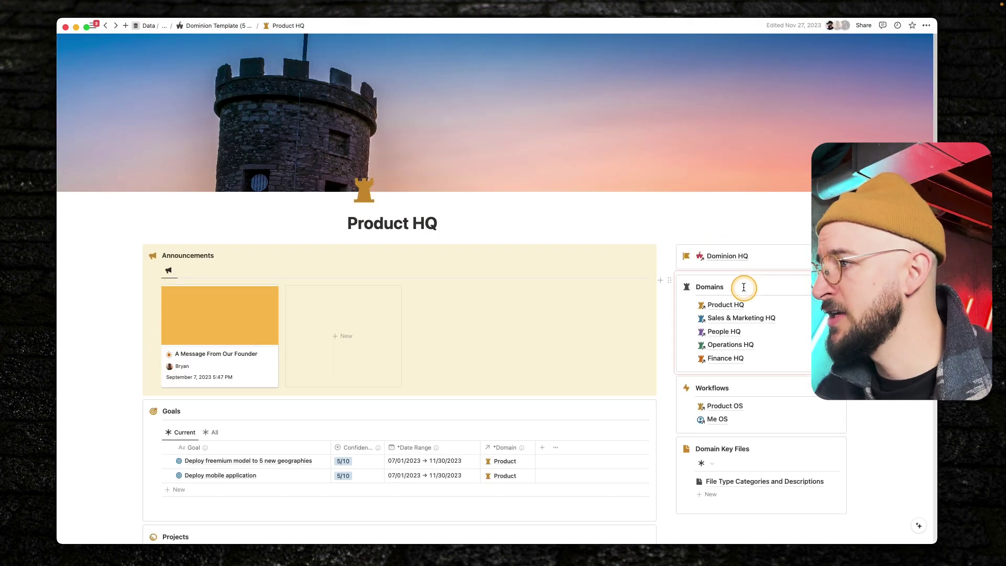
{"action": "left_click", "coordinate": [741, 318]}
{"action": "left_click", "coordinate": [736, 333]}
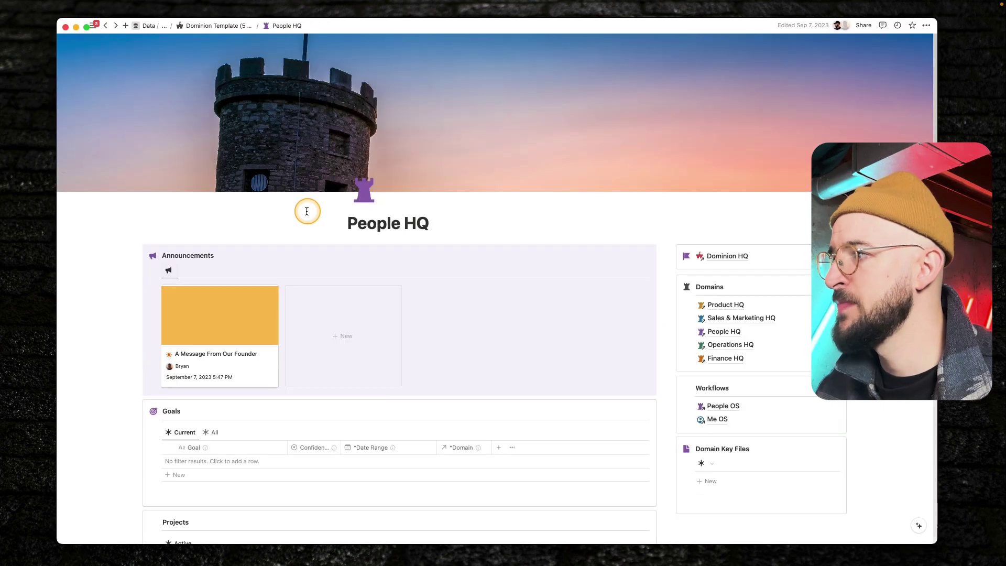
Review the Announcements, Goals and Projects sections of the People HQ page.
{"action": "scroll", "coordinate": [288, 301], "scroll_direction": "down", "scroll_amount": 3}
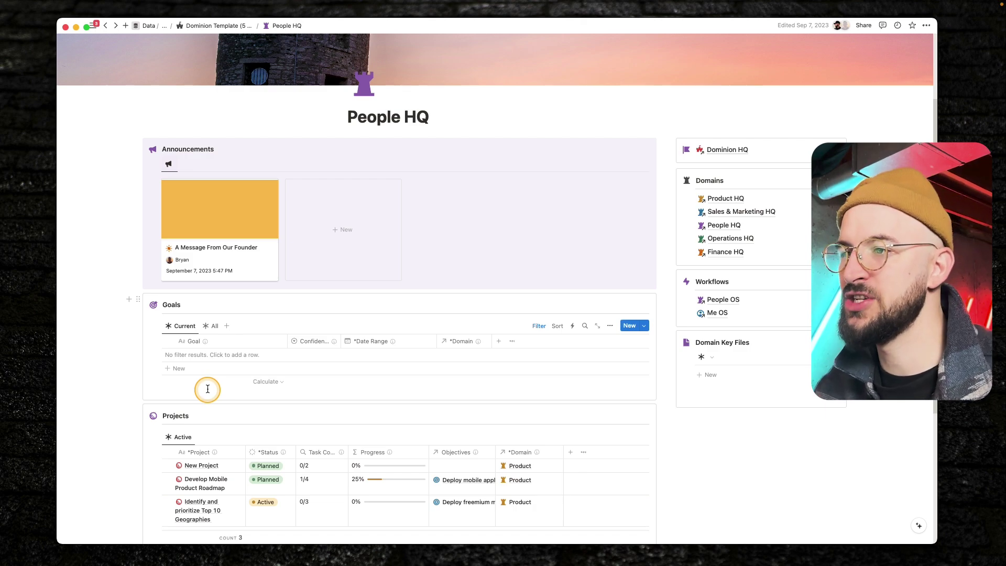
{"action": "scroll", "coordinate": [231, 312], "scroll_direction": "up", "scroll_amount": 1}
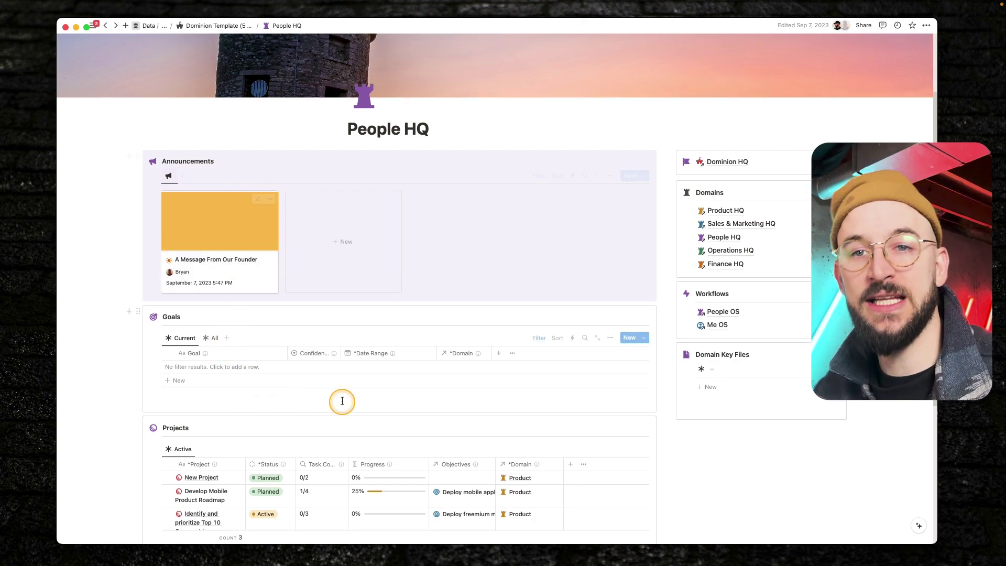
{"action": "scroll", "coordinate": [348, 371], "scroll_direction": "down", "scroll_amount": 1}
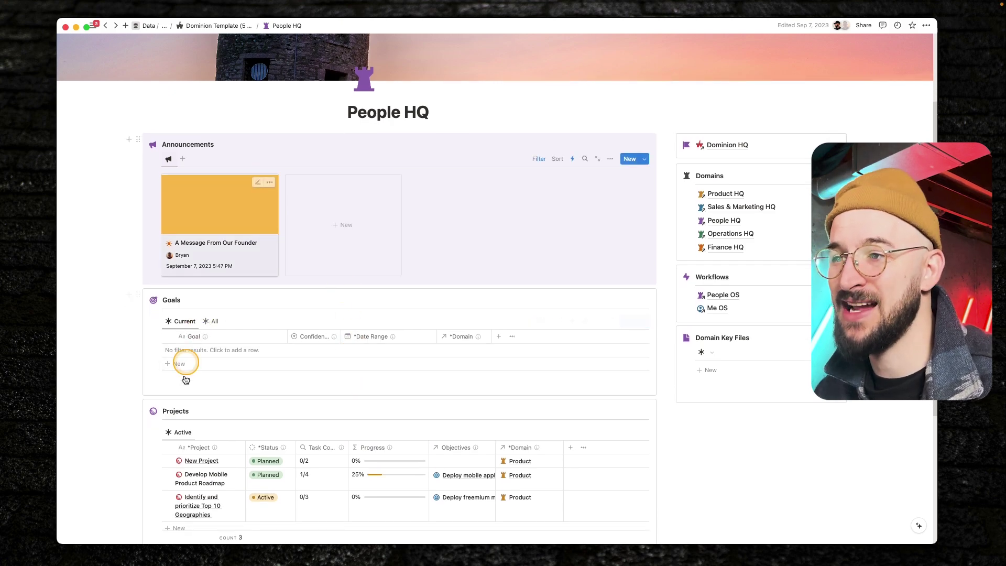
{"action": "scroll", "coordinate": [324, 319], "scroll_direction": "down", "scroll_amount": 3}
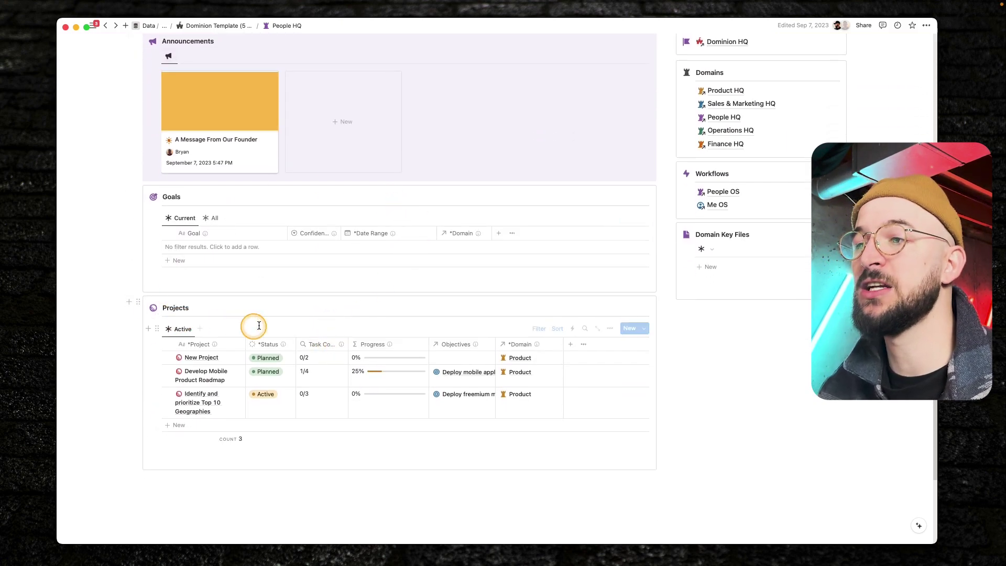
{"action": "scroll", "coordinate": [322, 262], "scroll_direction": "up", "scroll_amount": 2}
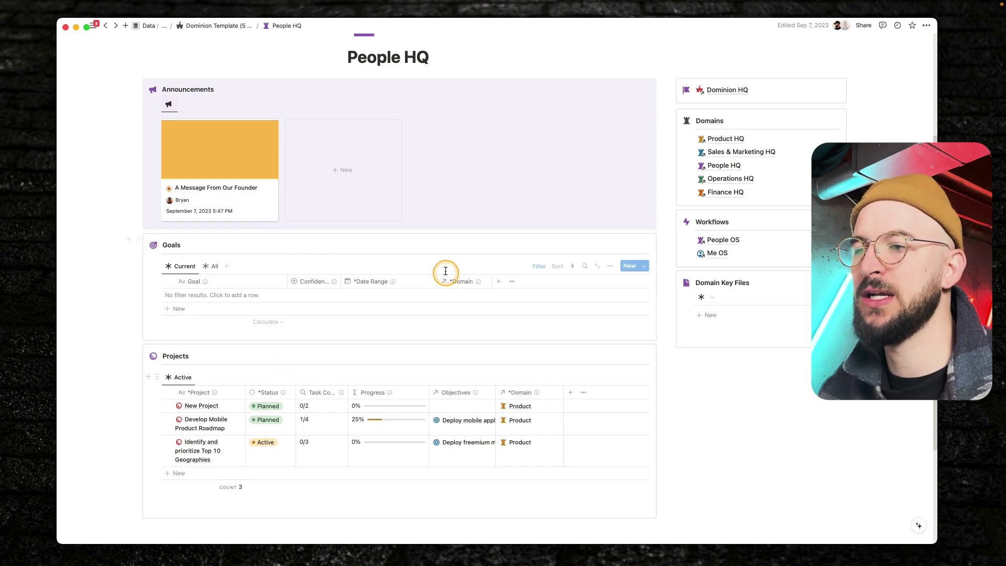
{"action": "scroll", "coordinate": [463, 362], "scroll_direction": "up", "scroll_amount": 2}
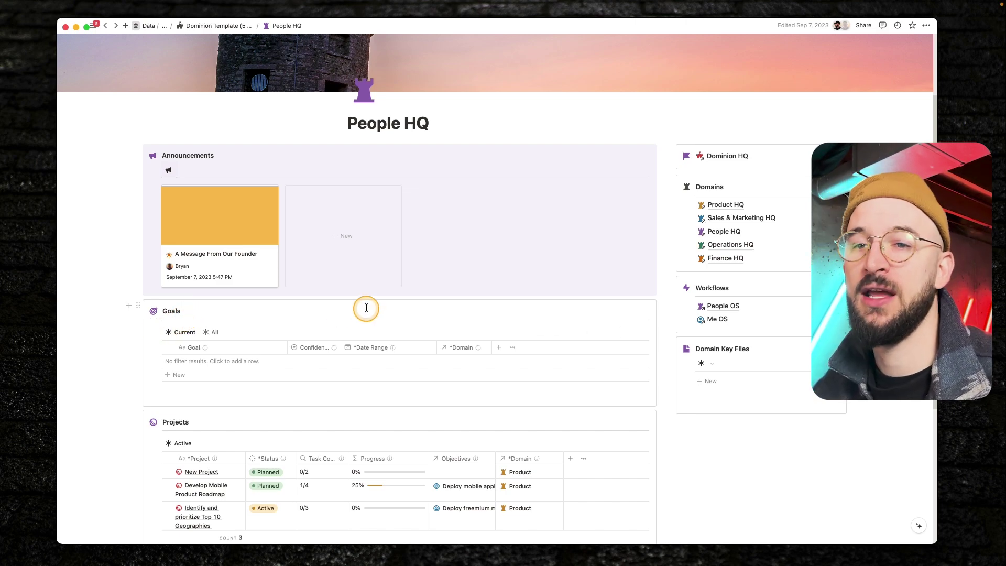
Open the People OS workflow from People HQ and browse its Projects, Files and Meetings perspectives, ending on Projects.
{"action": "mouse_move", "coordinate": [744, 206]}
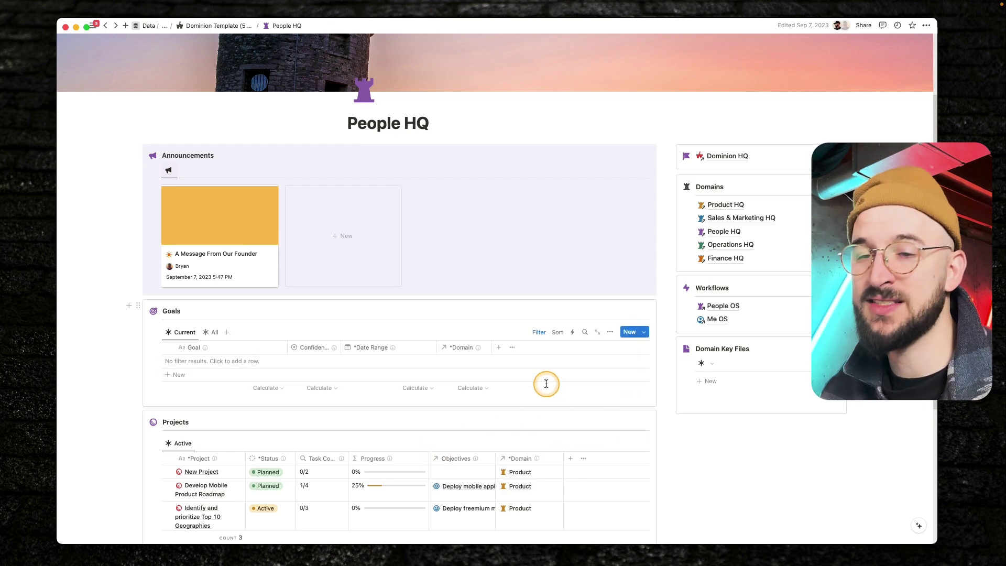
{"action": "left_click", "coordinate": [747, 302]}
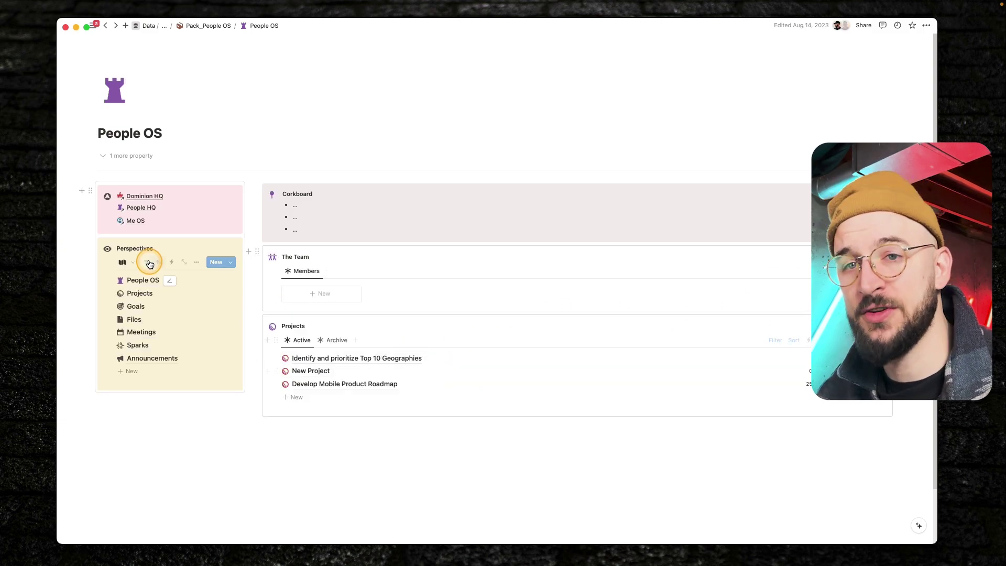
{"action": "left_click", "coordinate": [141, 296]}
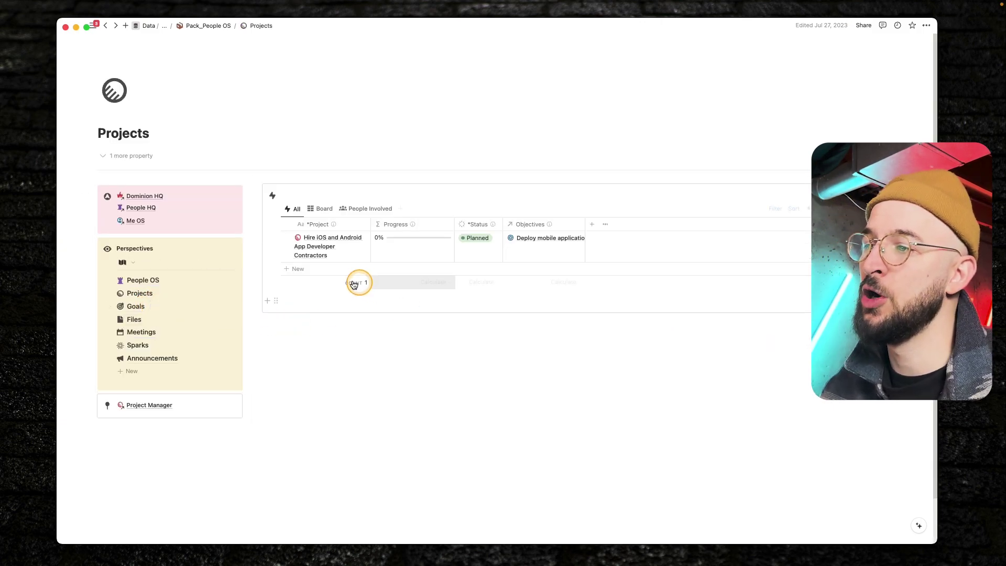
{"action": "left_click", "coordinate": [129, 320]}
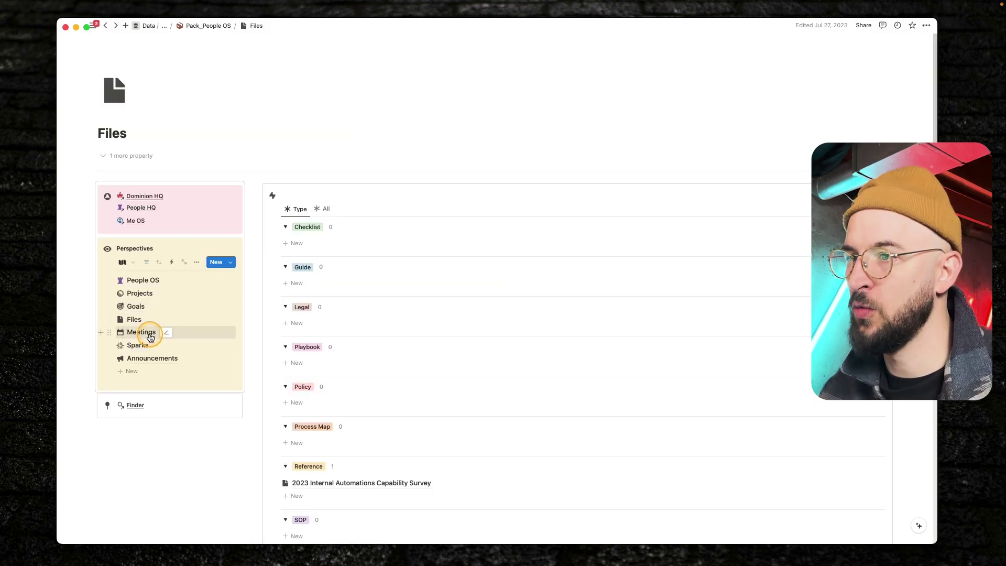
{"action": "left_click", "coordinate": [148, 332]}
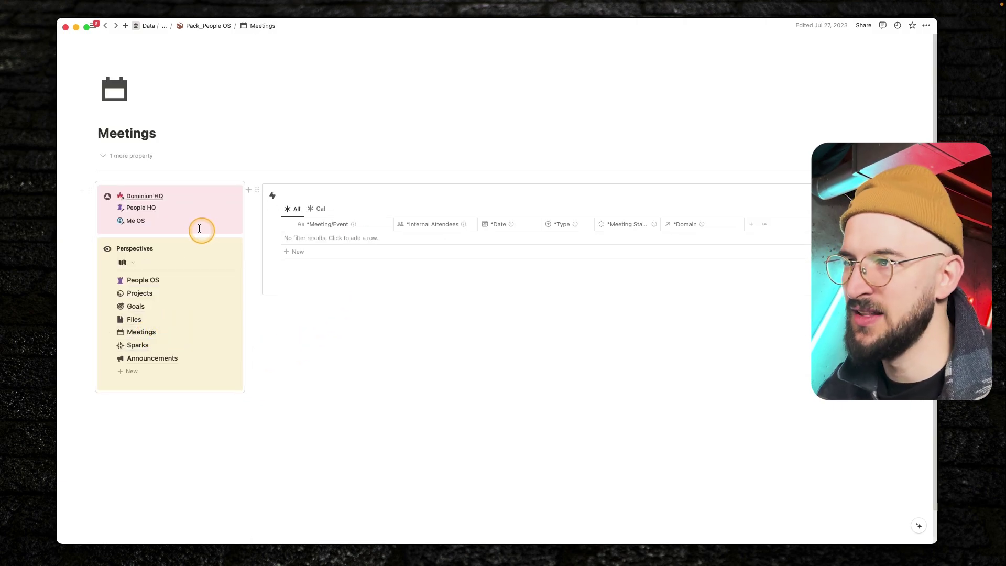
{"action": "left_click", "coordinate": [140, 294]}
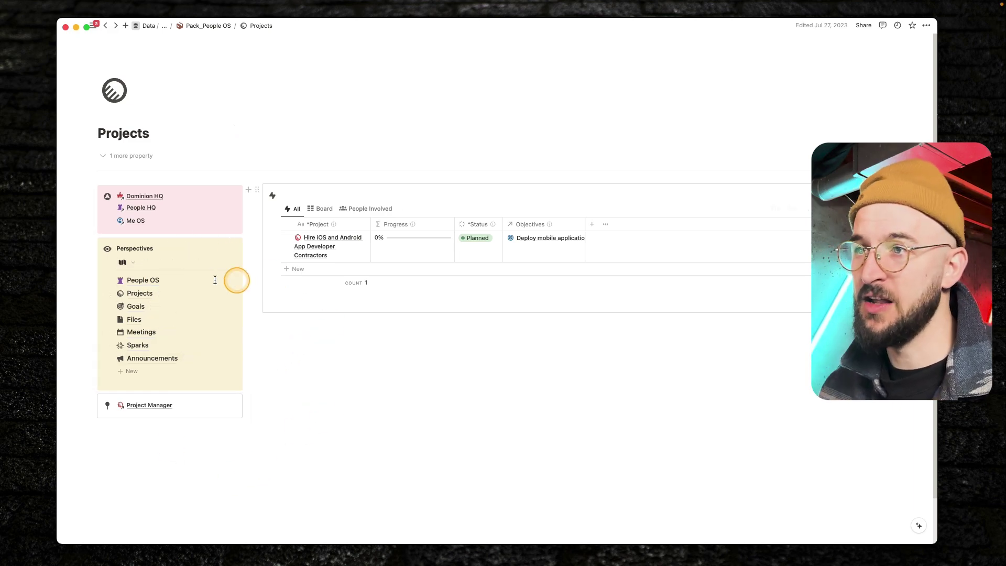
Return to Dominion HQ, look over its Announcements and Objectives, and open the Me OS workflow page.
{"action": "left_click", "coordinate": [146, 197]}
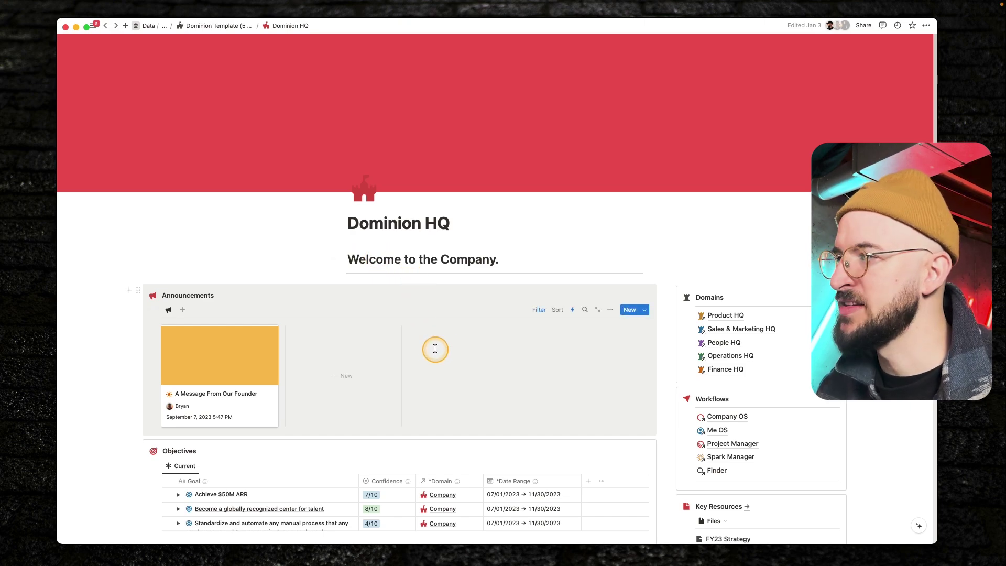
{"action": "scroll", "coordinate": [432, 274], "scroll_direction": "down", "scroll_amount": 1}
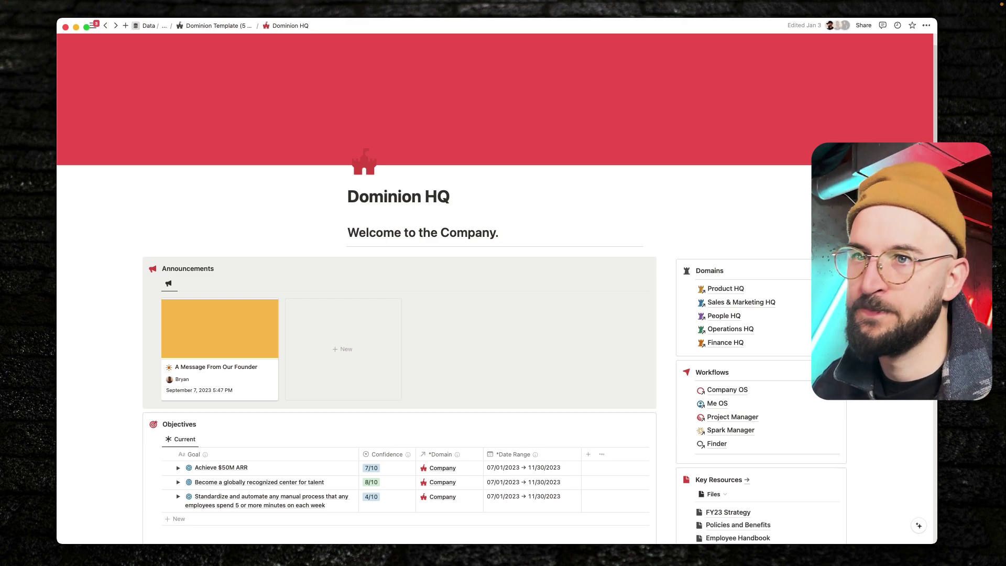
{"action": "left_click", "coordinate": [387, 306]}
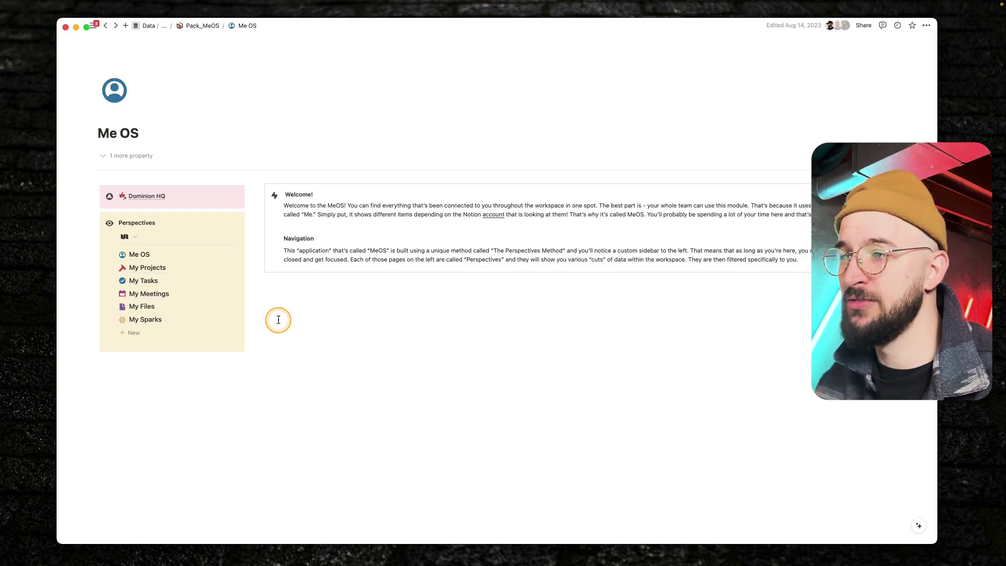
{"action": "left_click", "coordinate": [305, 312]}
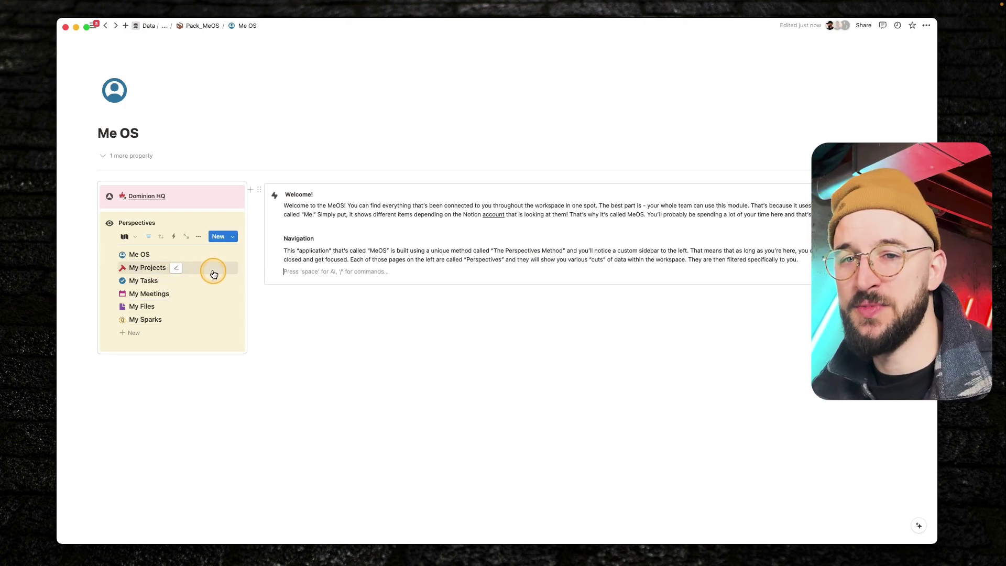
{"action": "left_click", "coordinate": [169, 121]}
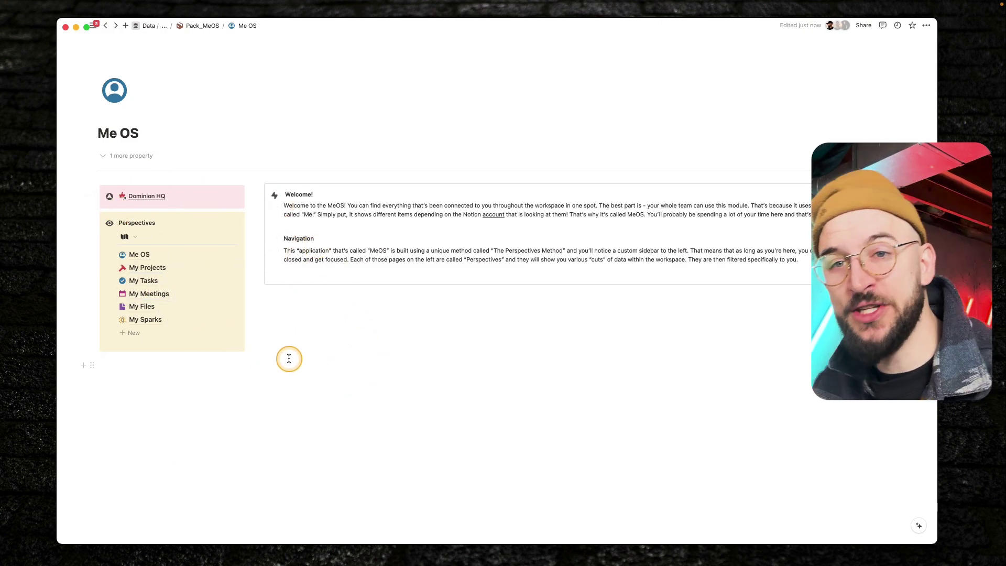
Visit the My Projects and My Tasks perspectives of Me OS, finishing on My Projects.
{"action": "left_click", "coordinate": [156, 268]}
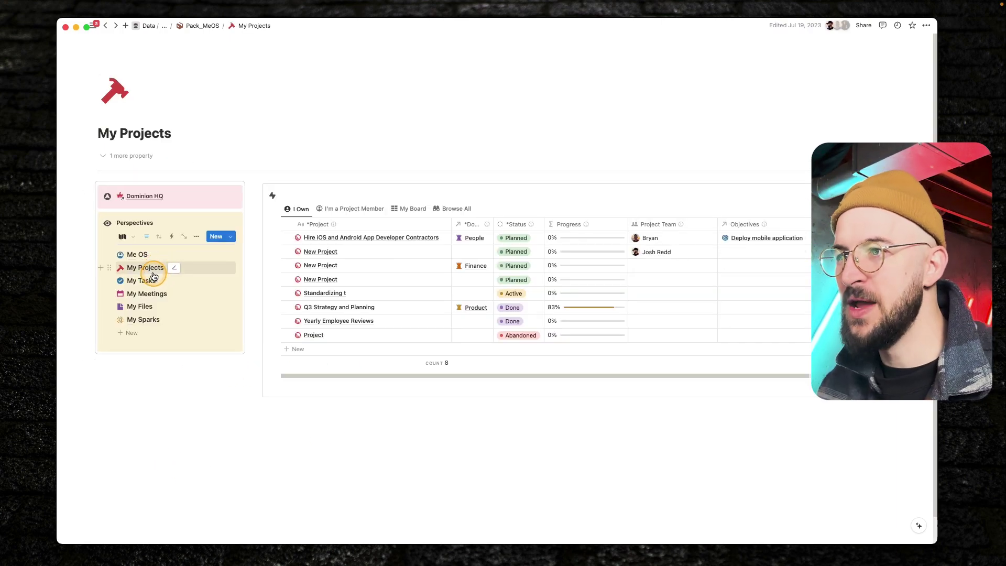
{"action": "left_click", "coordinate": [148, 282]}
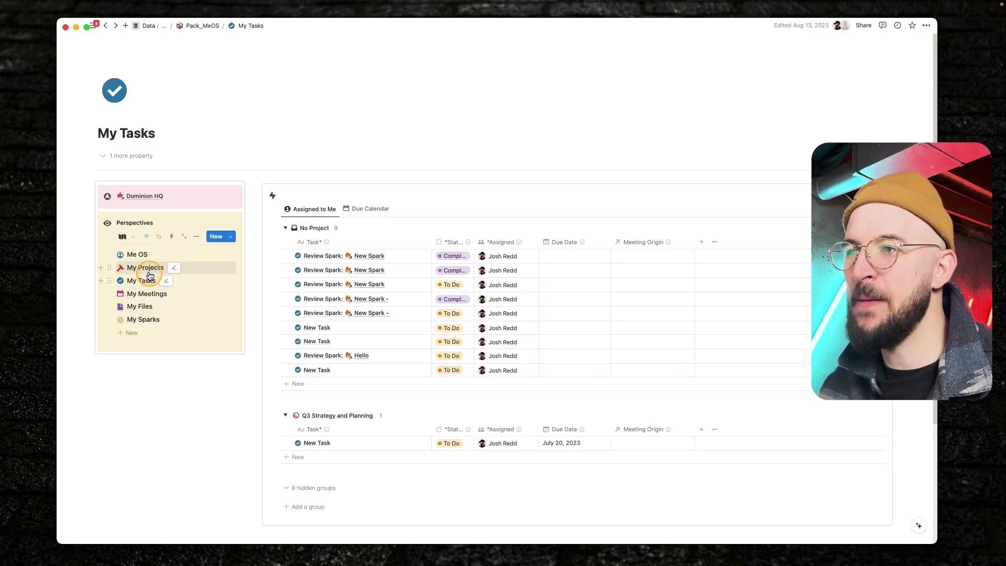
{"action": "left_click", "coordinate": [148, 267]}
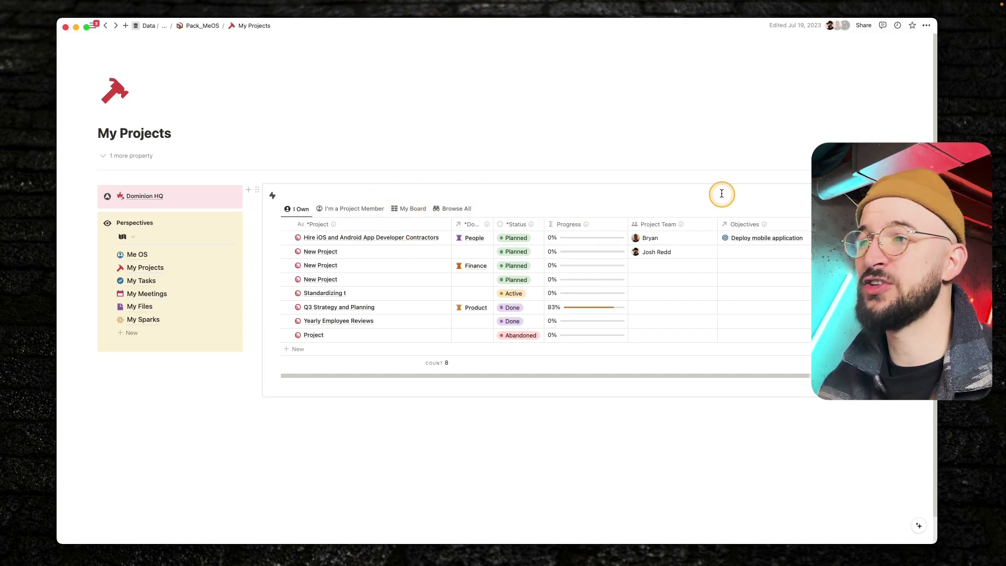
Show the filters of the I Own project view and inspect the Owner filter without changing it.
{"action": "left_click", "coordinate": [773, 208]}
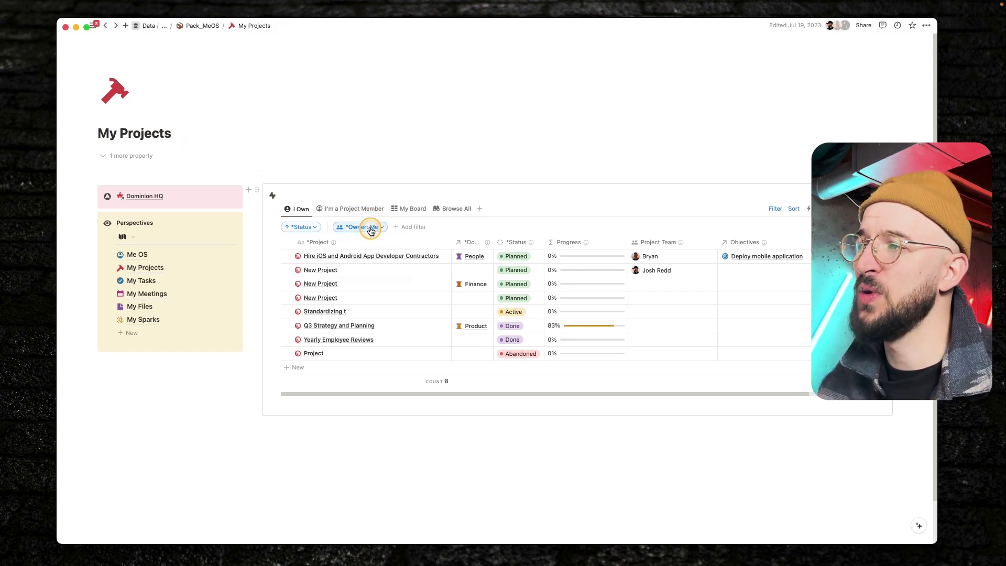
{"action": "left_click", "coordinate": [370, 231]}
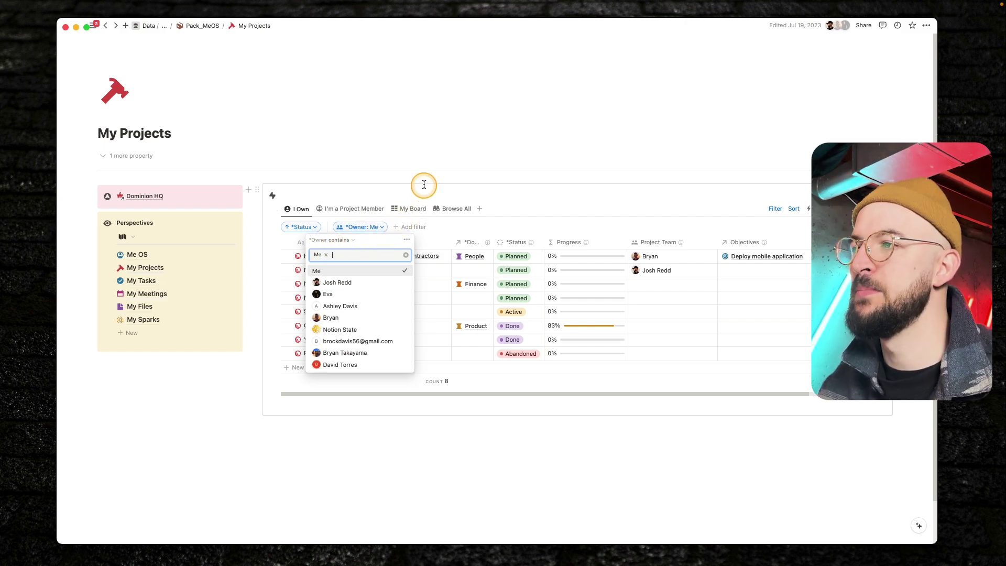
{"action": "key", "text": "Escape"}
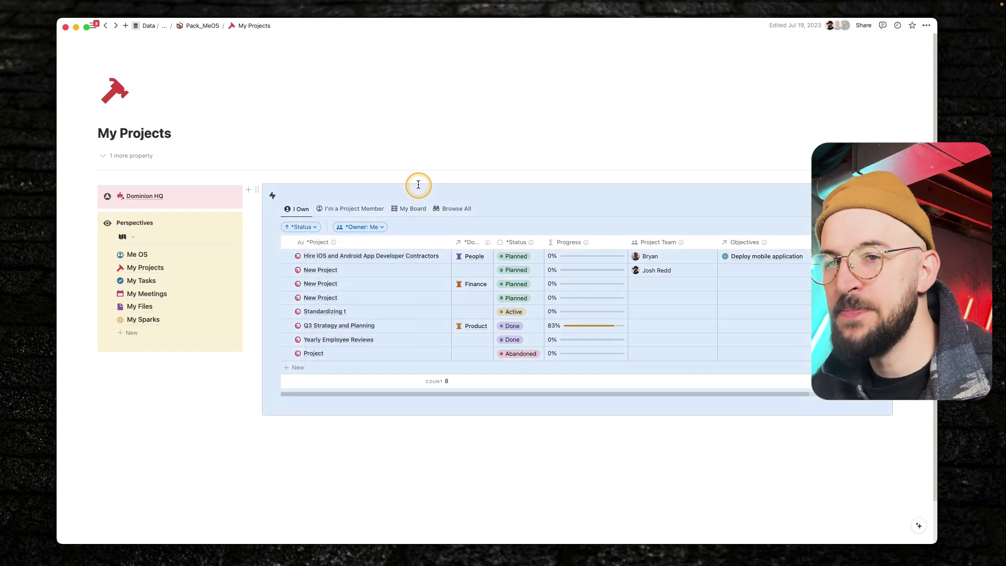
{"action": "left_click", "coordinate": [406, 193]}
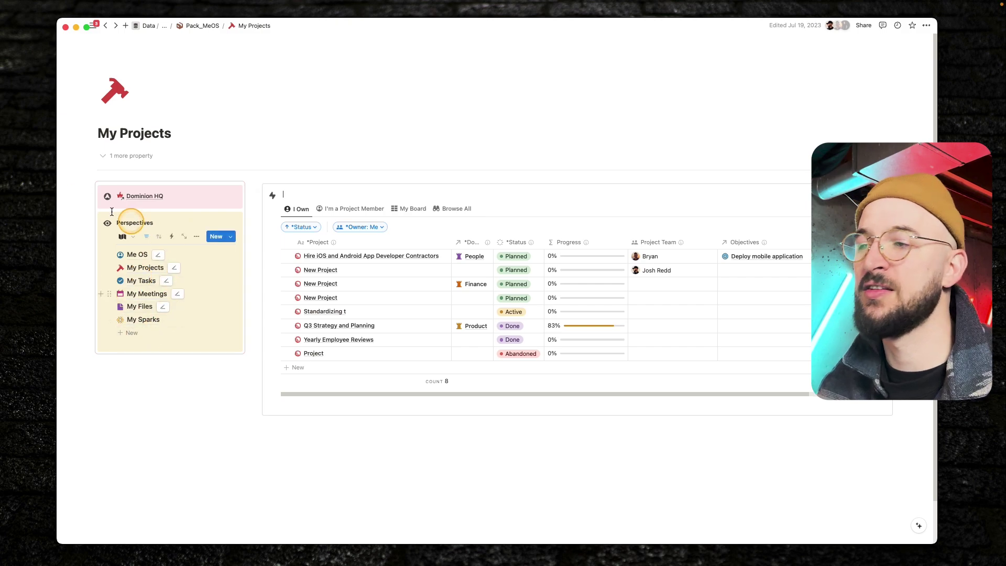
{"action": "left_click", "coordinate": [225, 368]}
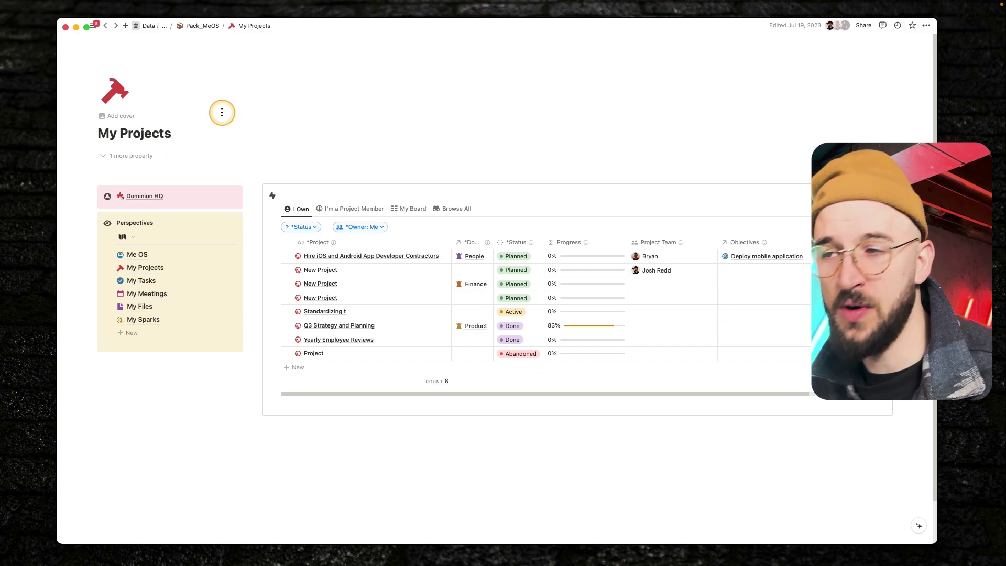
Open the Packs page in Company OS, view the Pack_OS database and return to Packs.
{"action": "left_click", "coordinate": [197, 26]}
{"action": "left_click", "coordinate": [194, 27]}
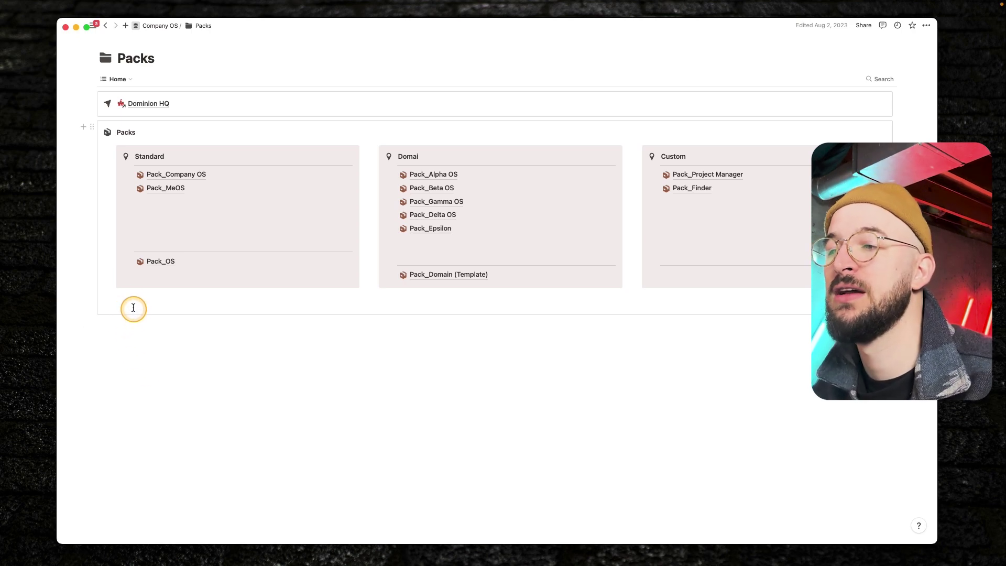
{"action": "mouse_move", "coordinate": [168, 260]}
{"action": "left_click", "coordinate": [169, 260]}
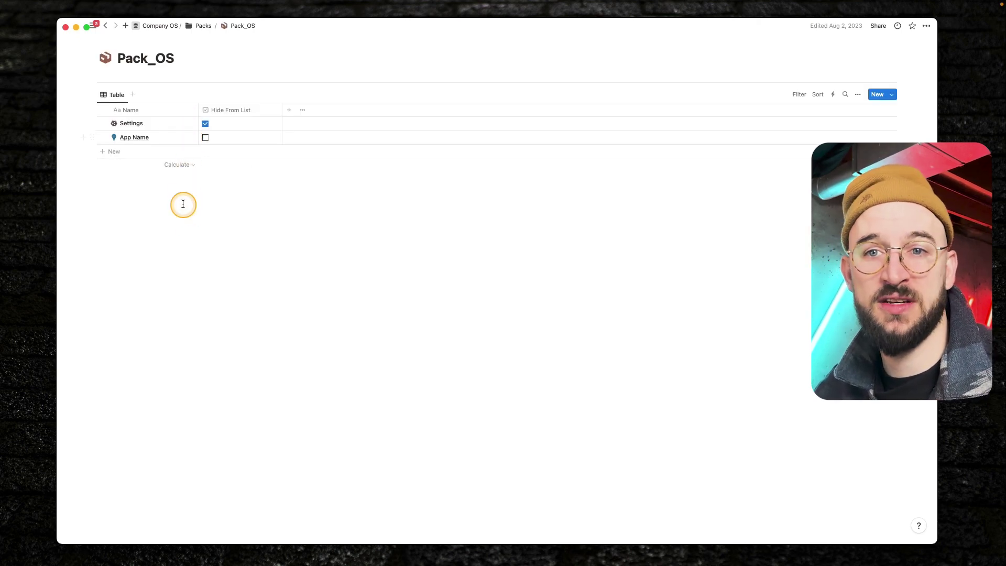
{"action": "key", "text": "super+bracketleft"}
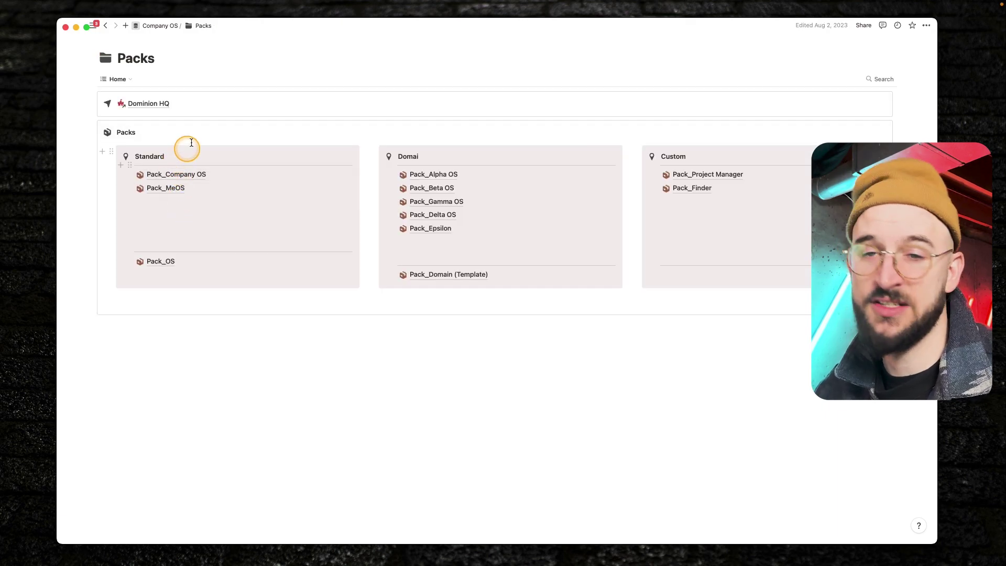
Open the Me OS page from the Pack_MeOS database and view its My Projects perspective.
{"action": "left_click", "coordinate": [181, 189]}
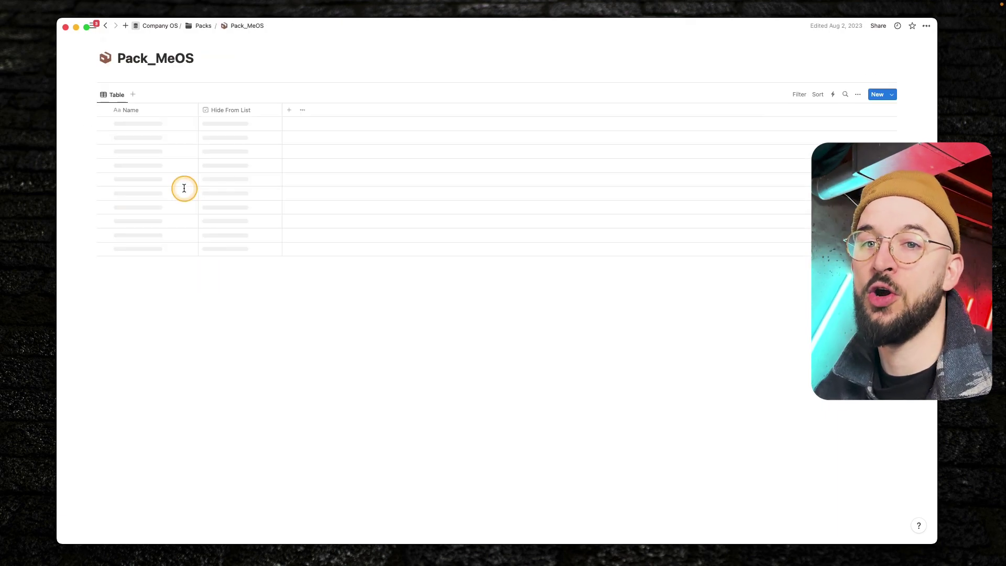
{"action": "left_click", "coordinate": [179, 138]}
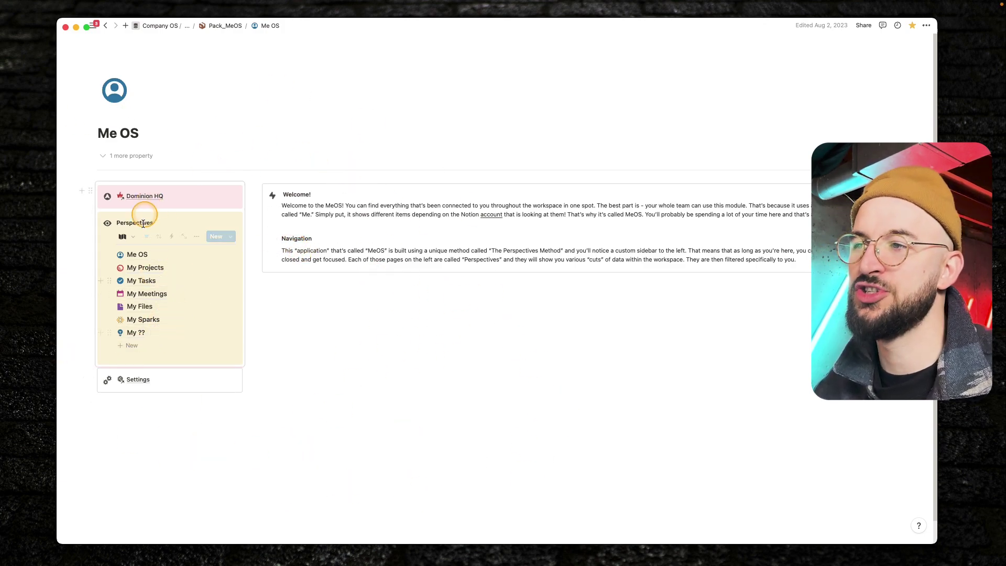
{"action": "left_click", "coordinate": [145, 267]}
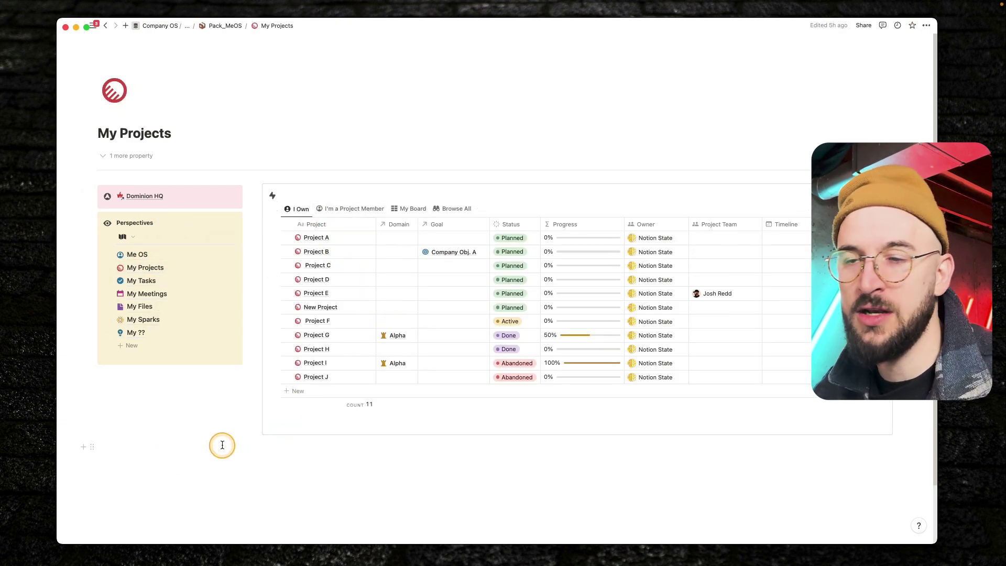
Add a private page titled "Secret Diary" and set it up as a new table database.
{"action": "mouse_move", "coordinate": [68, 431]}
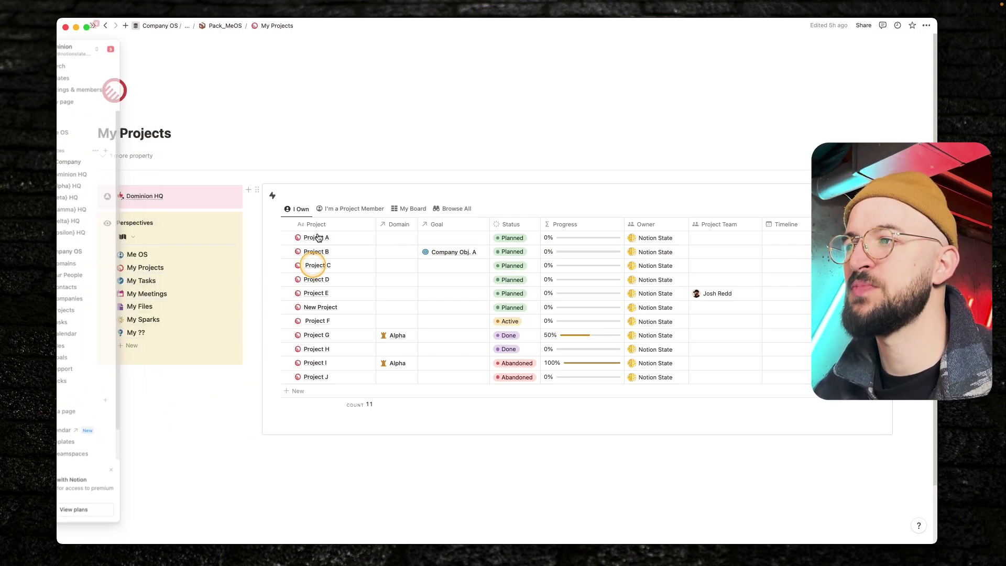
{"action": "left_click", "coordinate": [86, 415]}
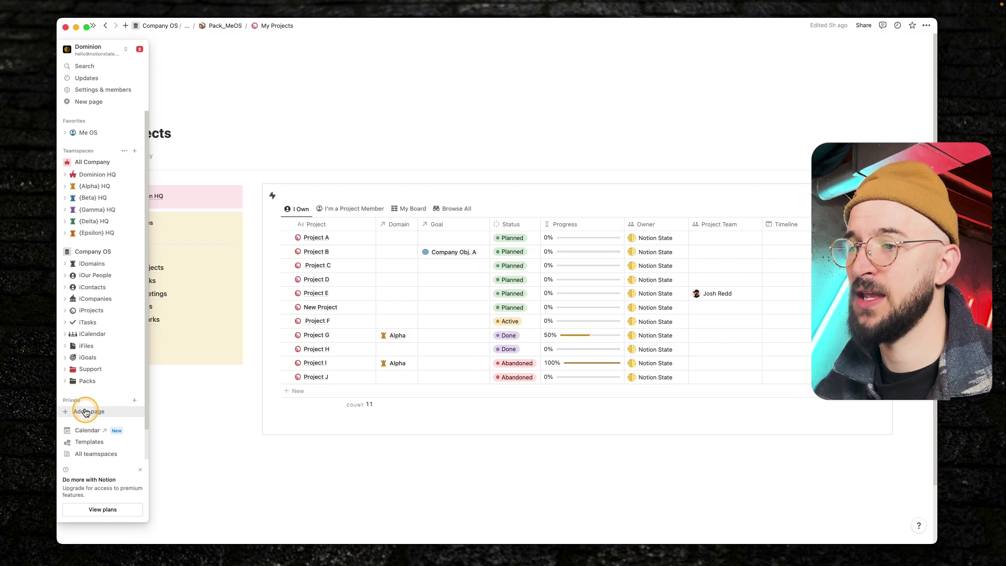
{"action": "key", "text": "shift"}
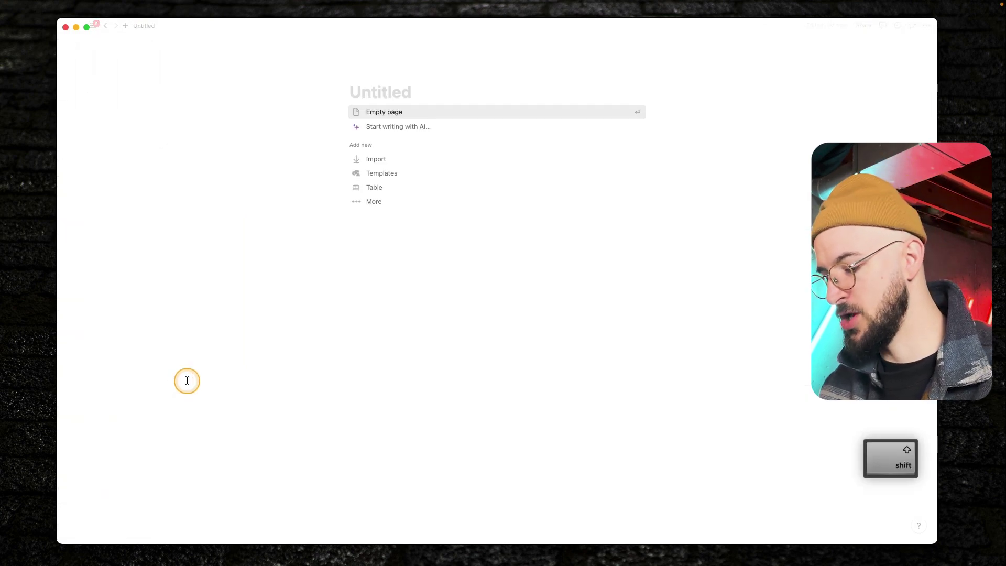
{"action": "type", "text": "Secret "}
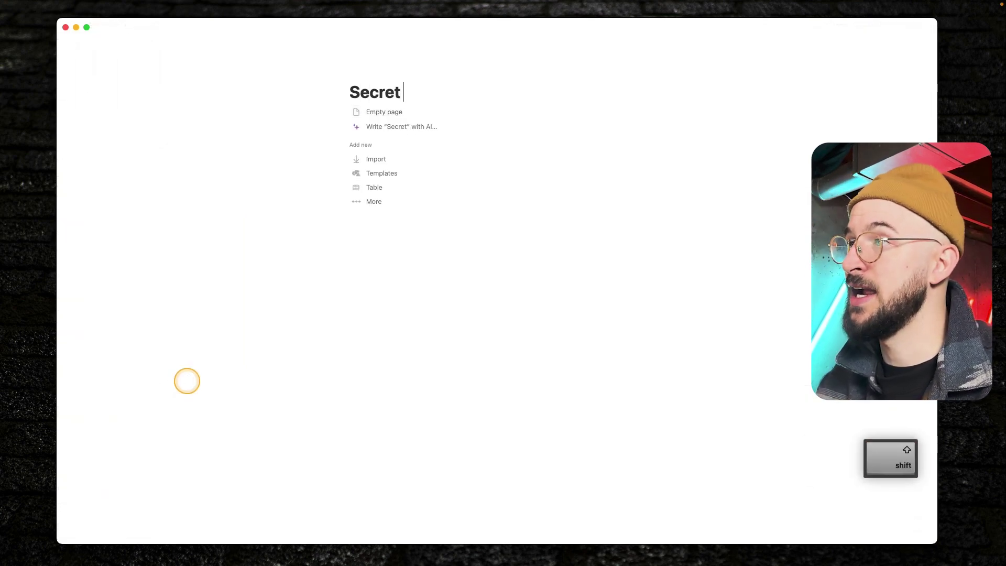
{"action": "type", "text": "Diary"}
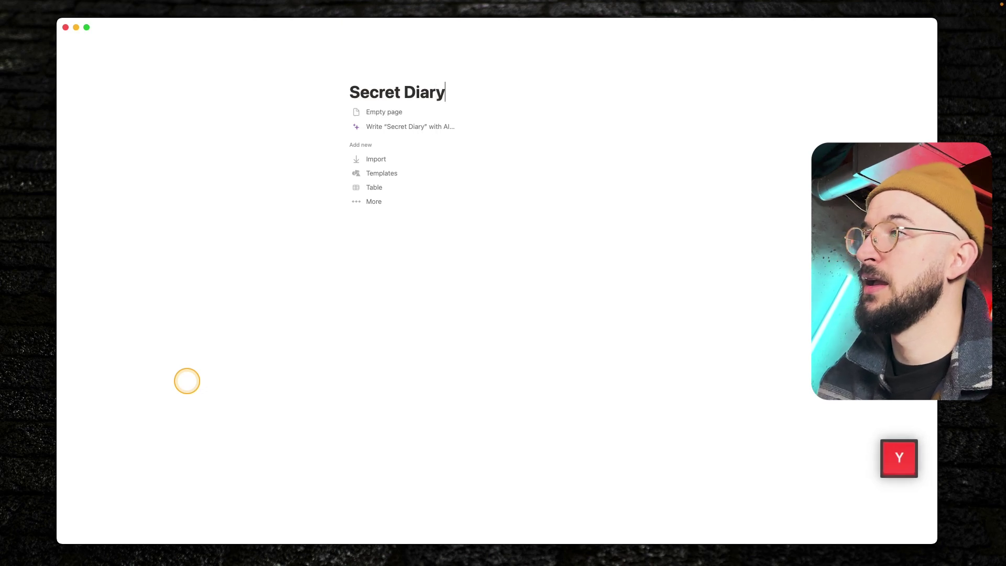
{"action": "left_click", "coordinate": [382, 187]}
{"action": "left_click", "coordinate": [779, 239]}
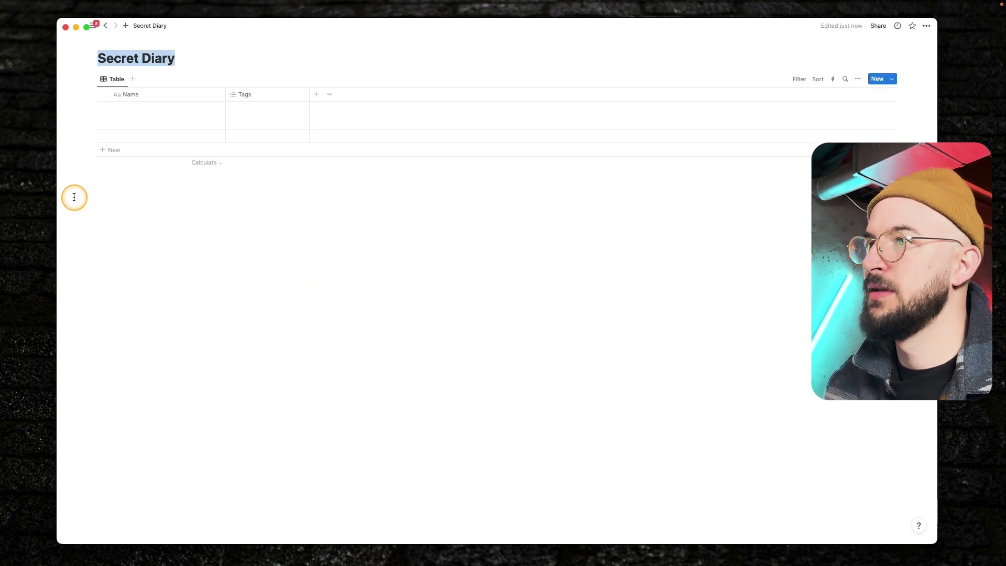
{"action": "left_click", "coordinate": [153, 213]}
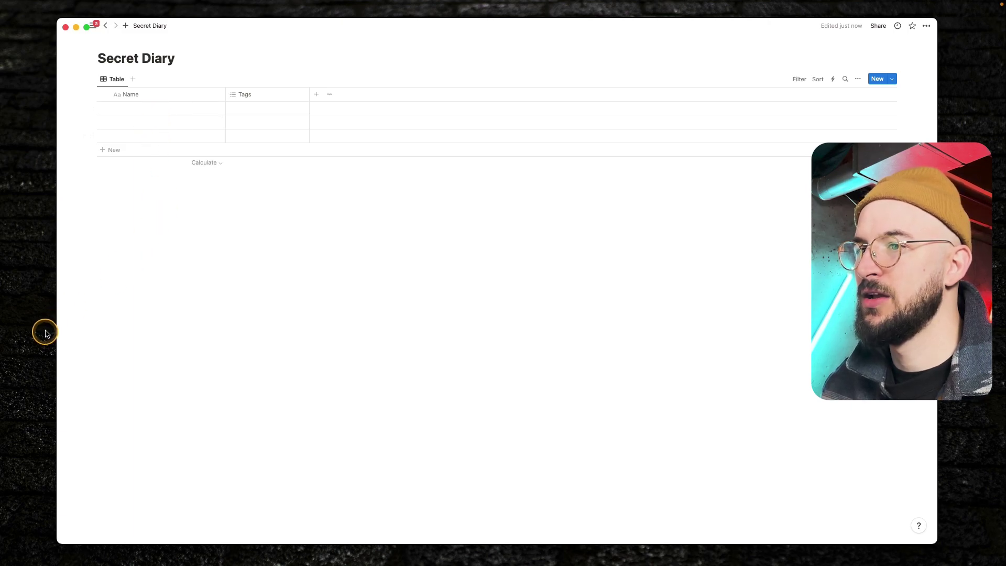
Copy the link to the Secret Diary page and add a new perspective titled "Private Data" to the Me OS perspectives list.
{"action": "mouse_move", "coordinate": [62, 331]}
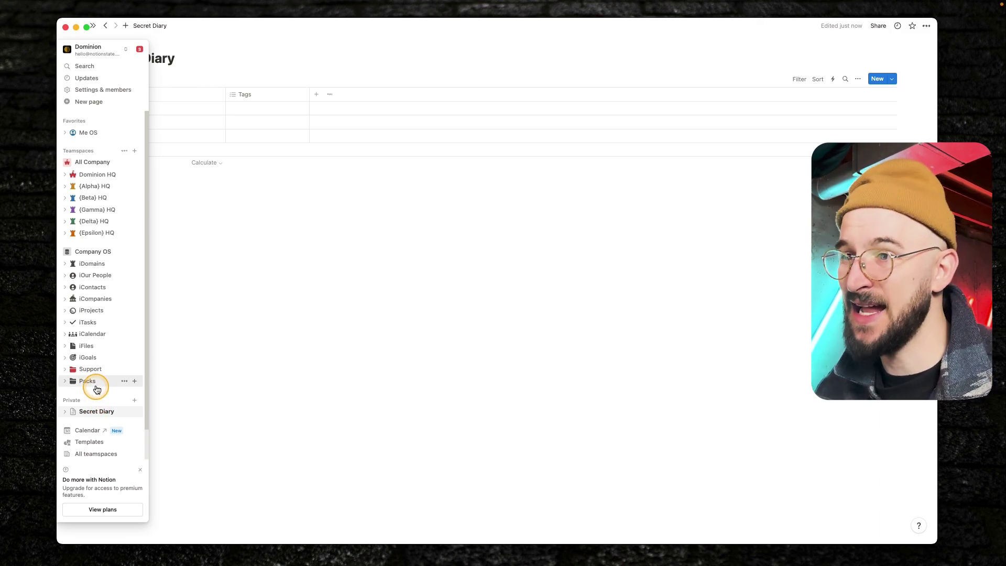
{"action": "key", "text": "super+l"}
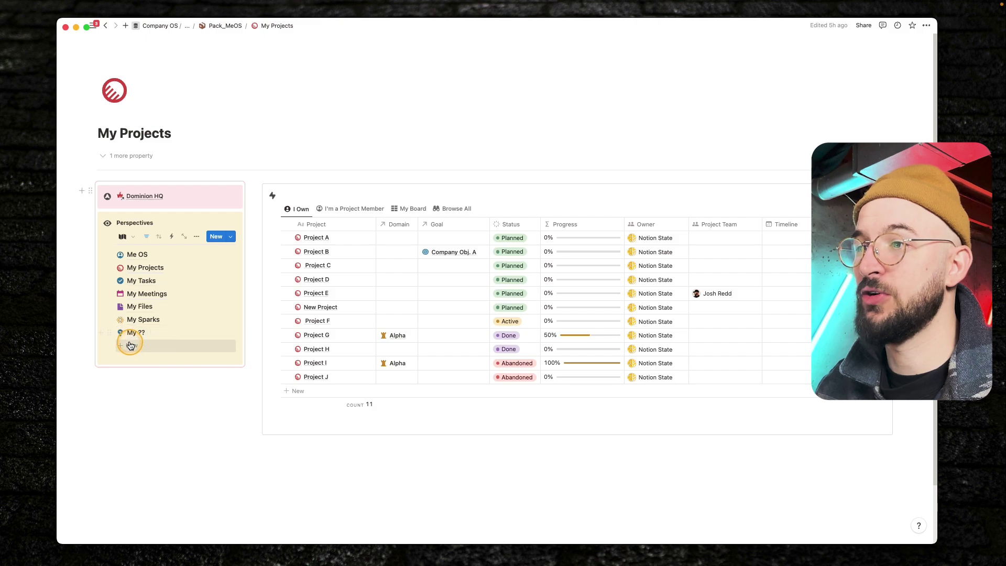
{"action": "left_click", "coordinate": [130, 346]}
{"action": "triple_click", "coordinate": [133, 344]}
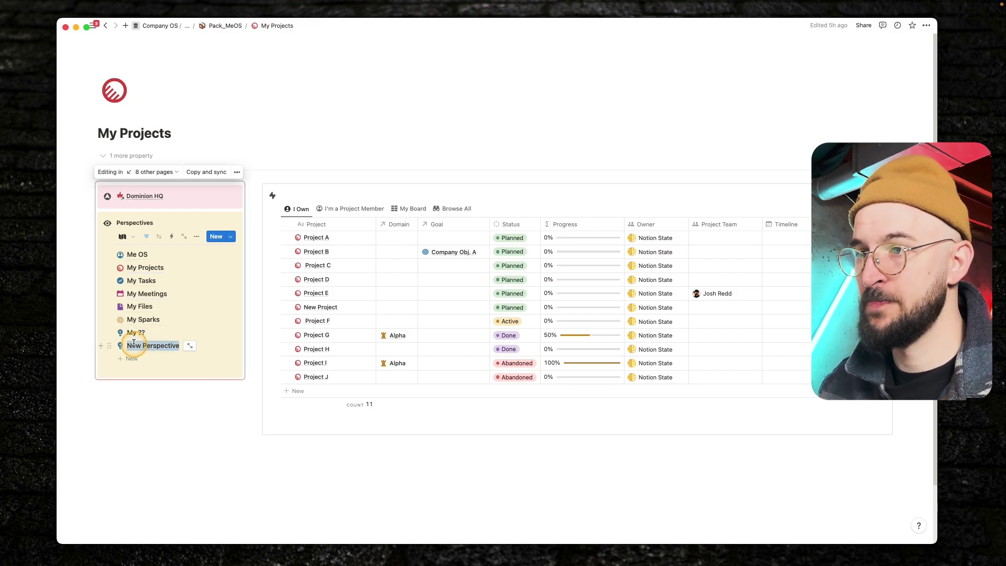
{"action": "type", "text": "Private Data"}
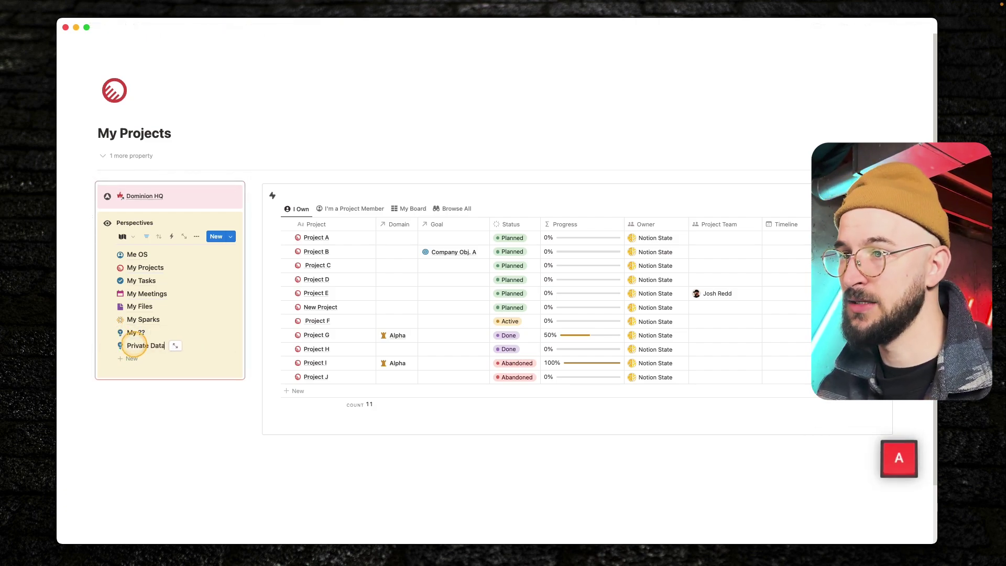
{"action": "key", "text": "Return"}
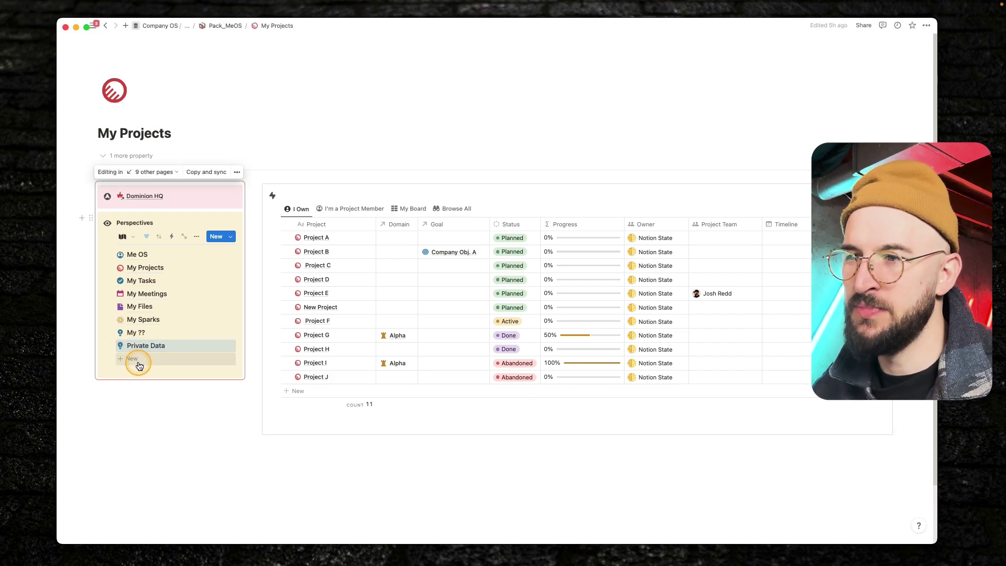
{"action": "left_click", "coordinate": [156, 403]}
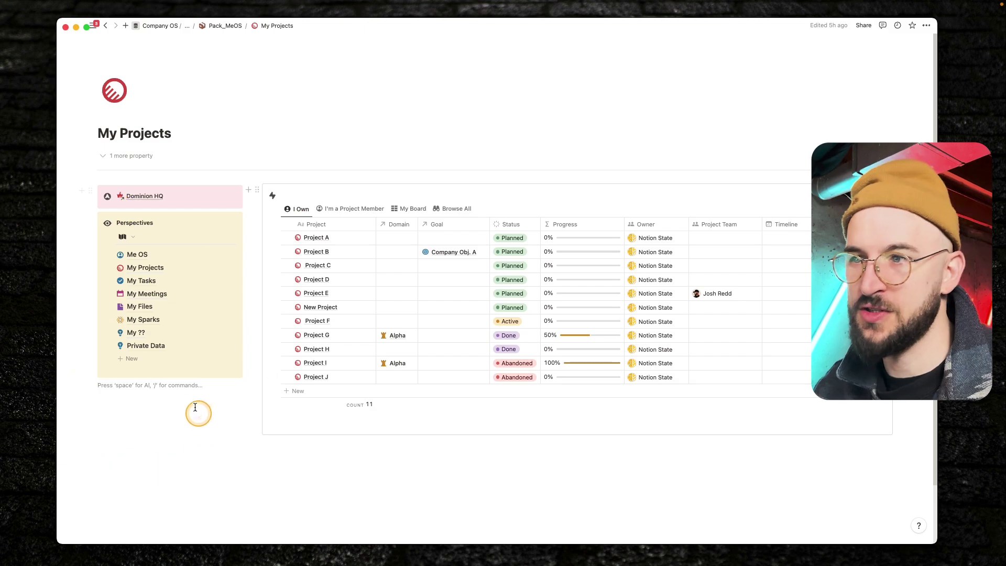
Open the Private Data perspective and paste the Secret Diary link into its content block as a linked view of the database.
{"action": "left_click", "coordinate": [144, 346]}
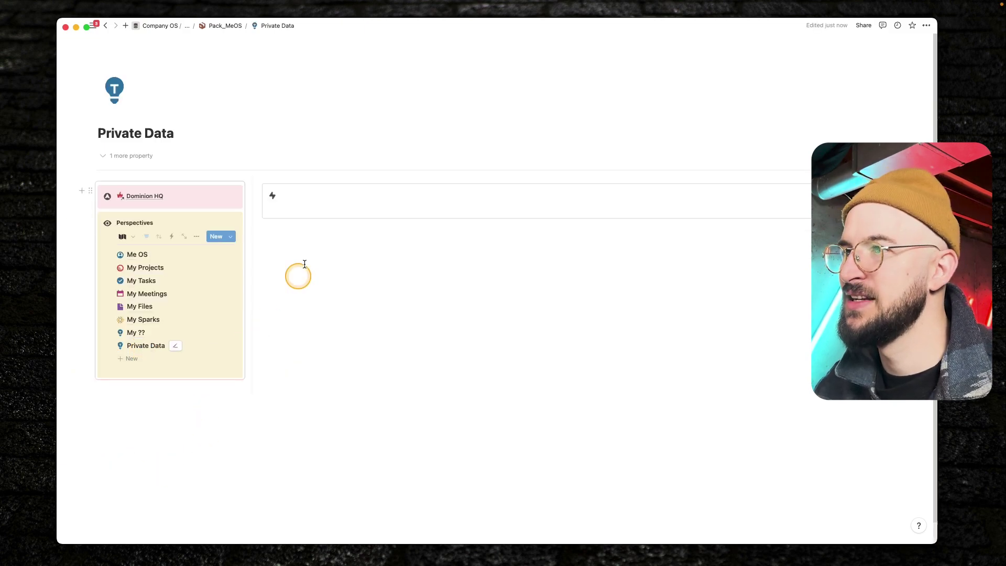
{"action": "key", "text": "super+v"}
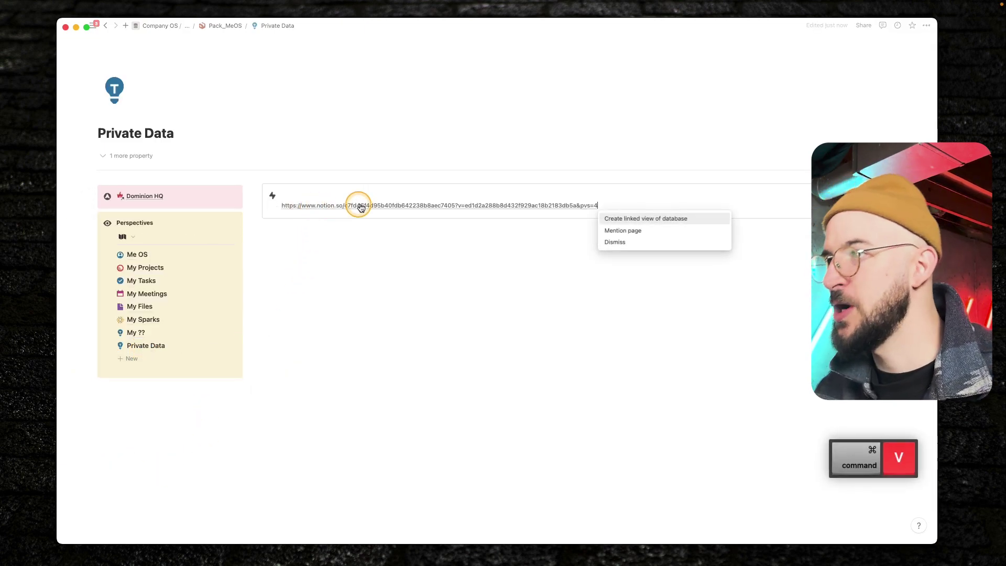
{"action": "left_click", "coordinate": [635, 219]}
{"action": "left_click", "coordinate": [422, 440]}
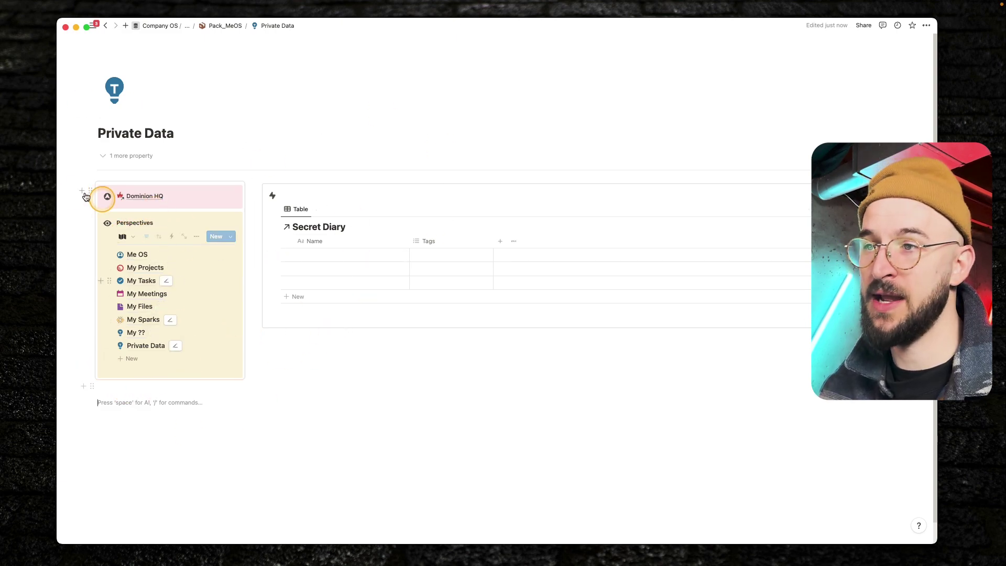
{"action": "mouse_move", "coordinate": [80, 209]}
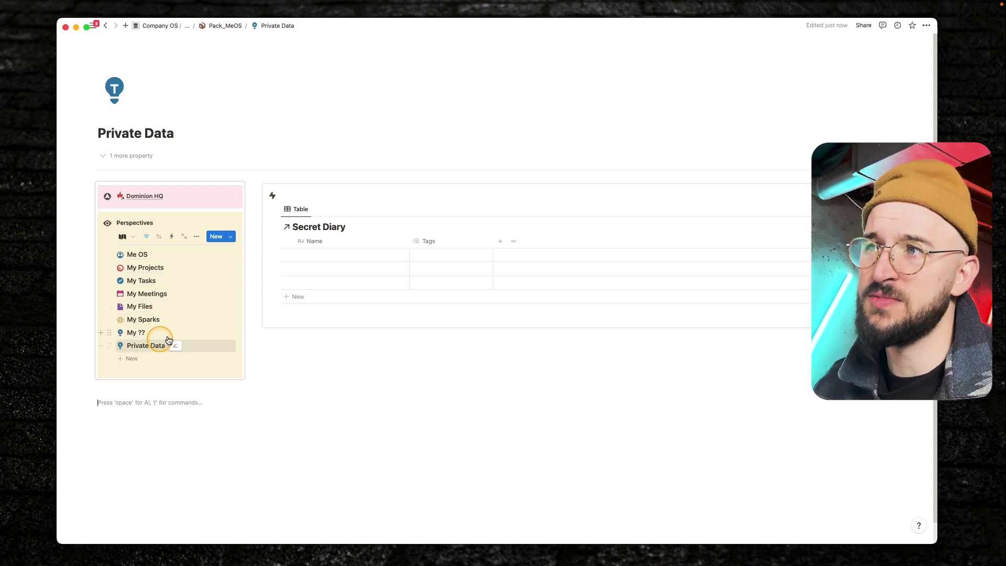
{"action": "left_click", "coordinate": [174, 140]}
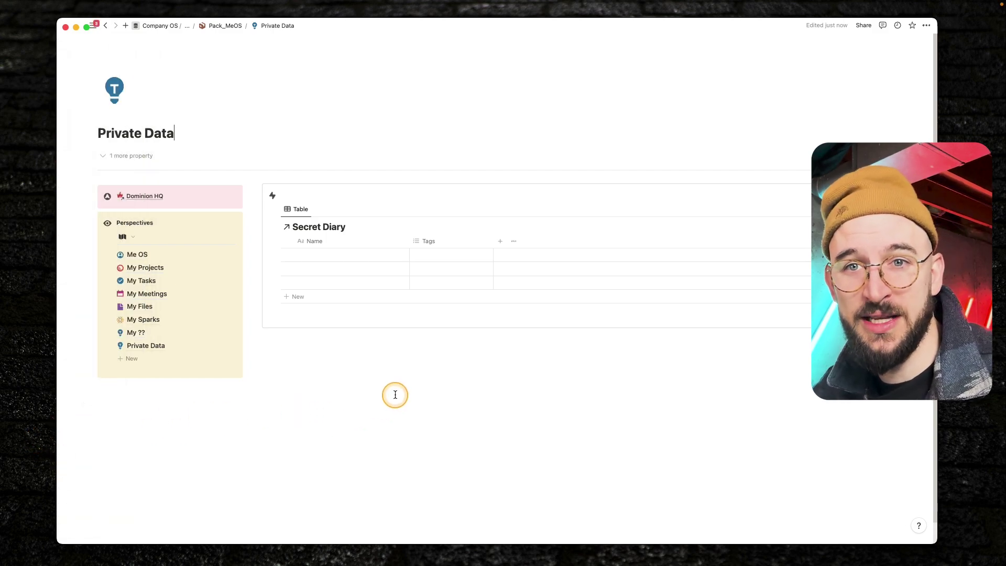
{"action": "left_click", "coordinate": [315, 348]}
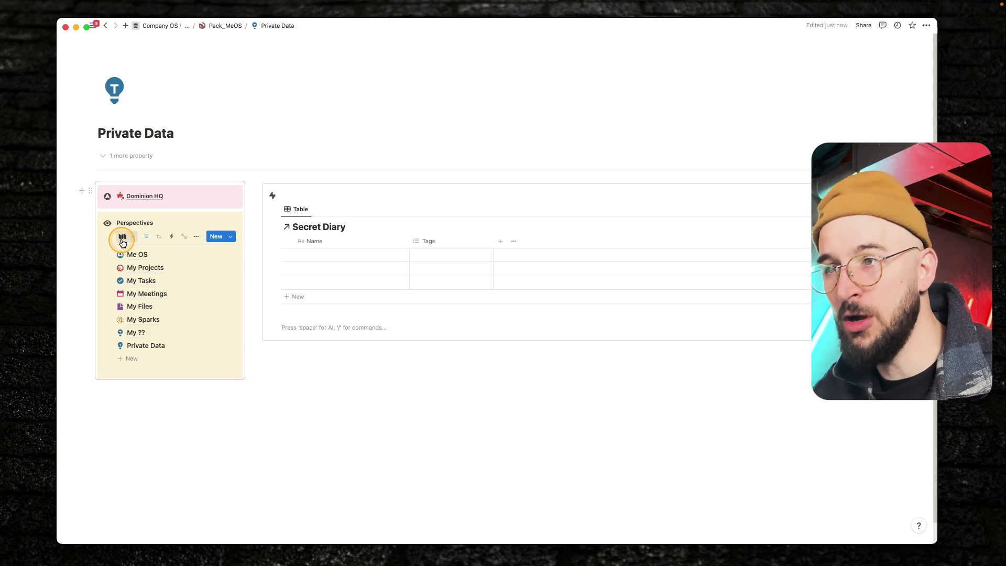
View the My Projects and My Tasks perspectives and return to Private Data.
{"action": "left_click", "coordinate": [139, 267]}
{"action": "left_click", "coordinate": [138, 279]}
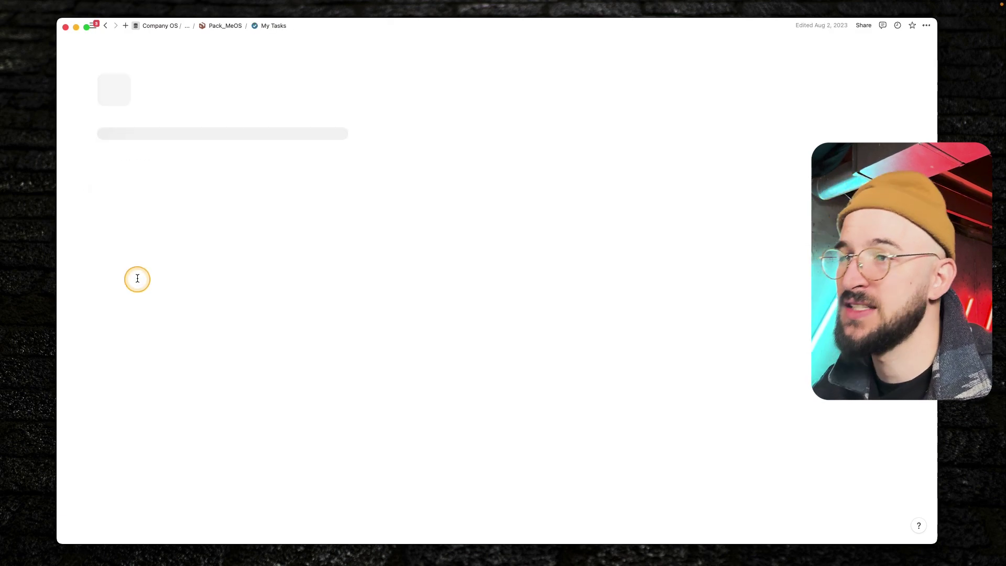
{"action": "left_click", "coordinate": [142, 345]}
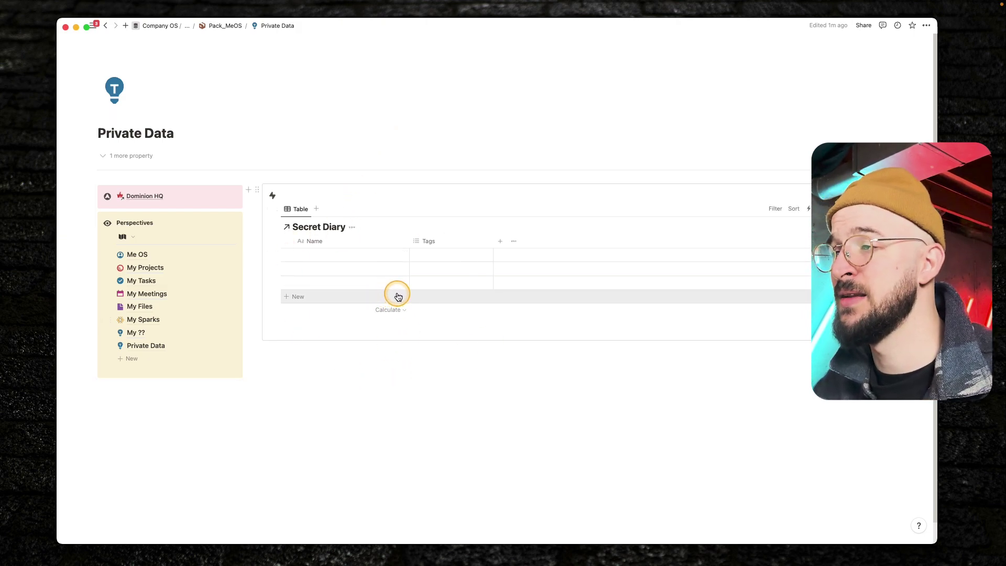
{"action": "left_click", "coordinate": [343, 350]}
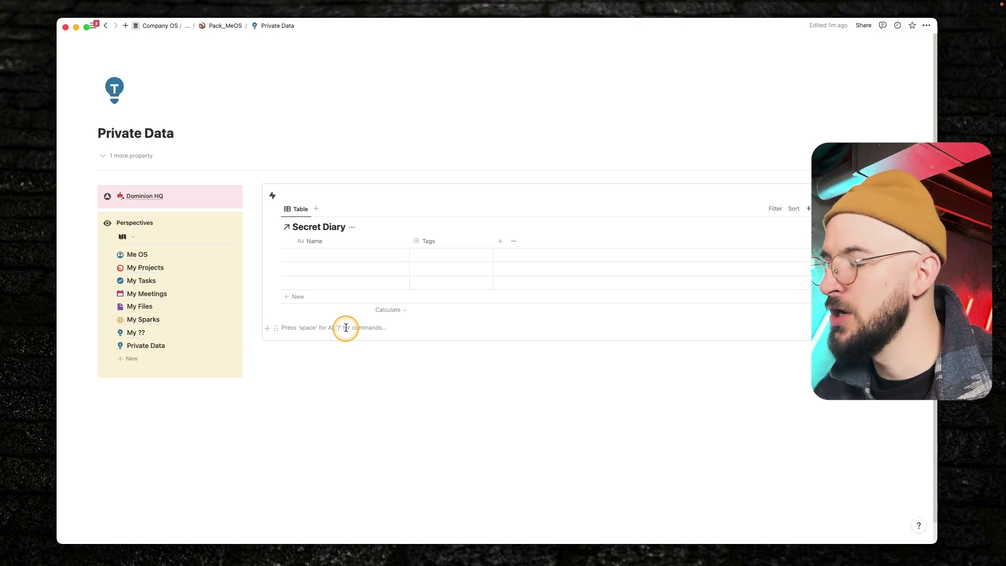
{"action": "key", "text": "super+a"}
{"action": "left_click", "coordinate": [343, 390]}
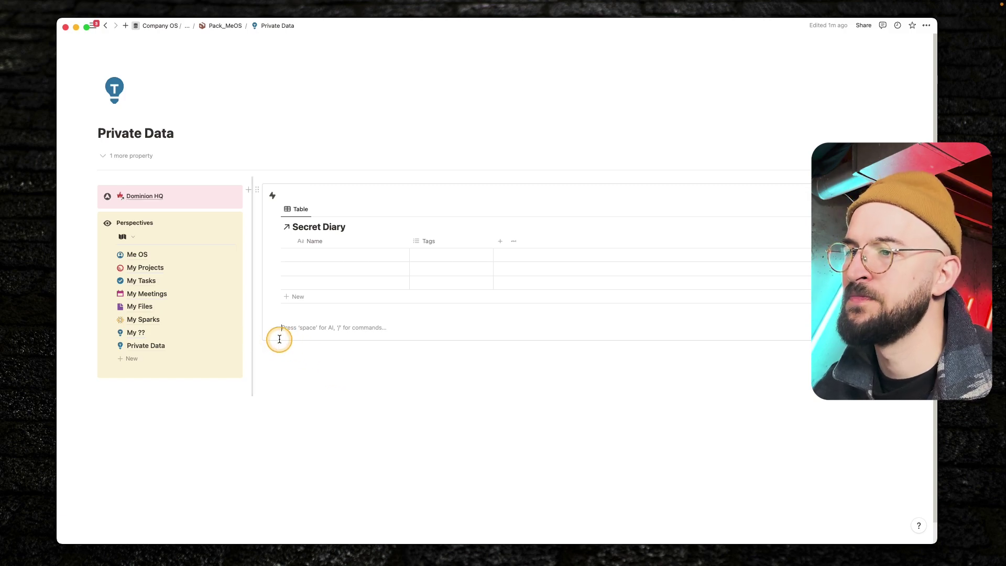
{"action": "mouse_move", "coordinate": [68, 298]}
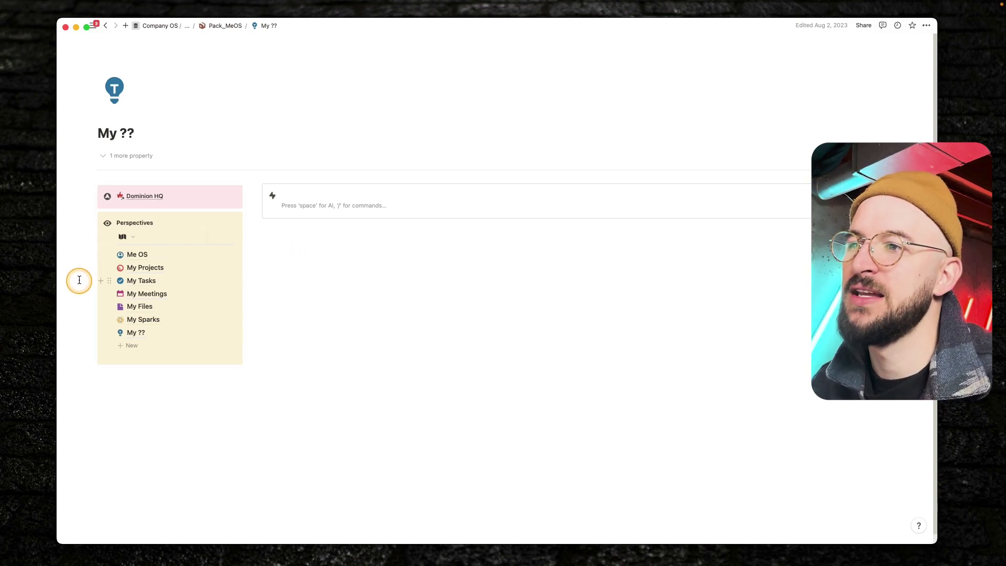
Open the iDomains database in Company OS and expand the Company domain to show its sub-items.
{"action": "mouse_move", "coordinate": [62, 285]}
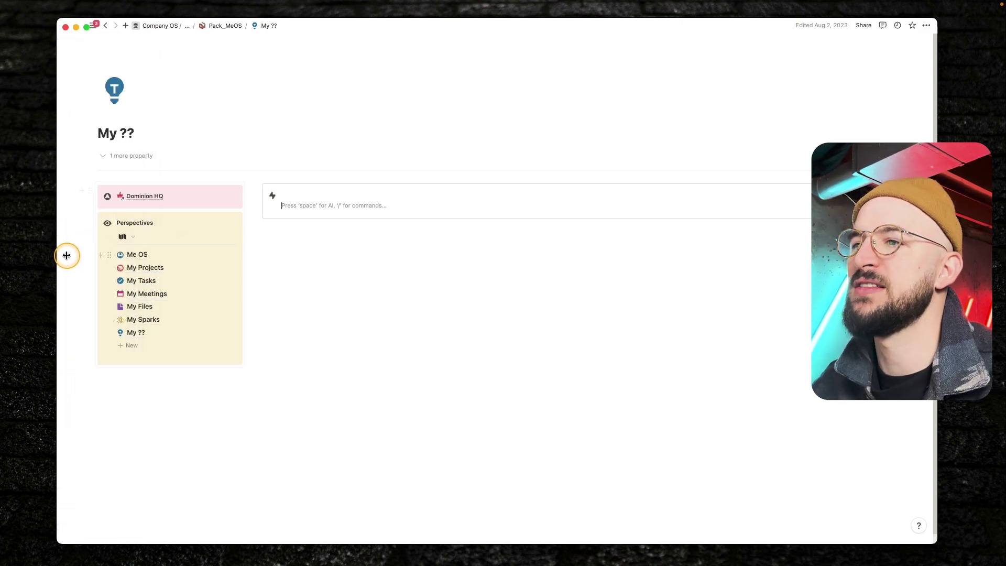
{"action": "left_click", "coordinate": [82, 263]}
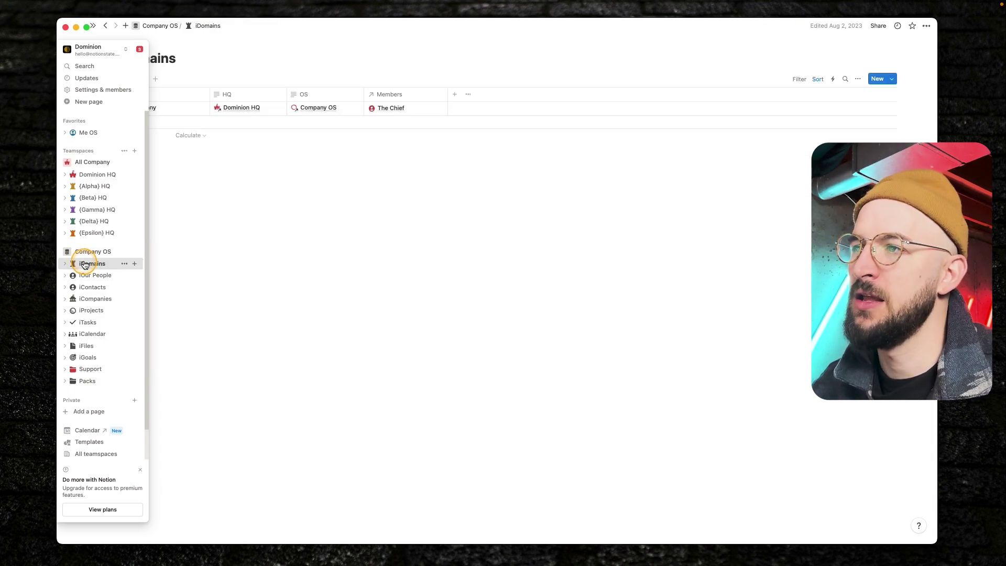
{"action": "left_click", "coordinate": [113, 108]}
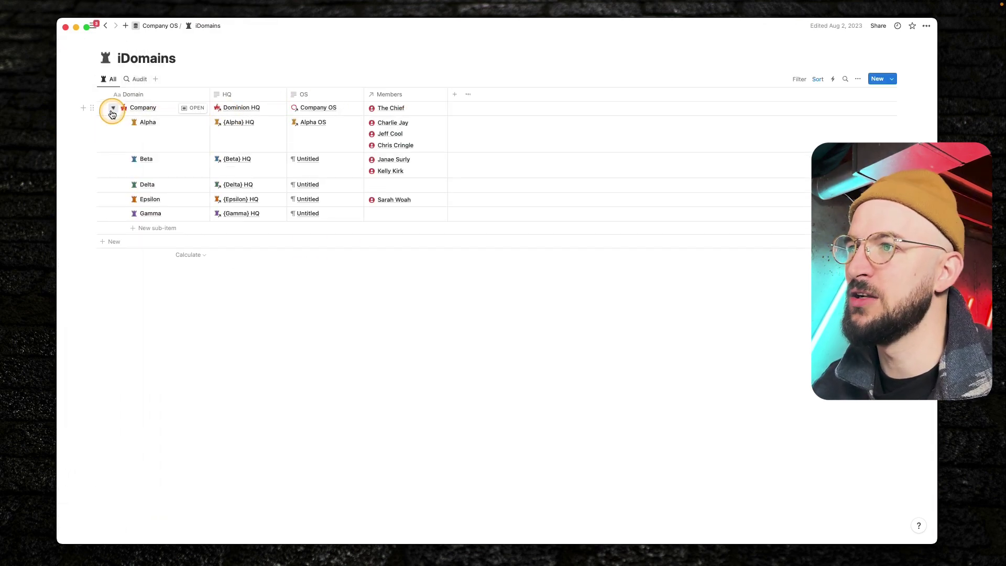
{"action": "mouse_move", "coordinate": [56, 359]}
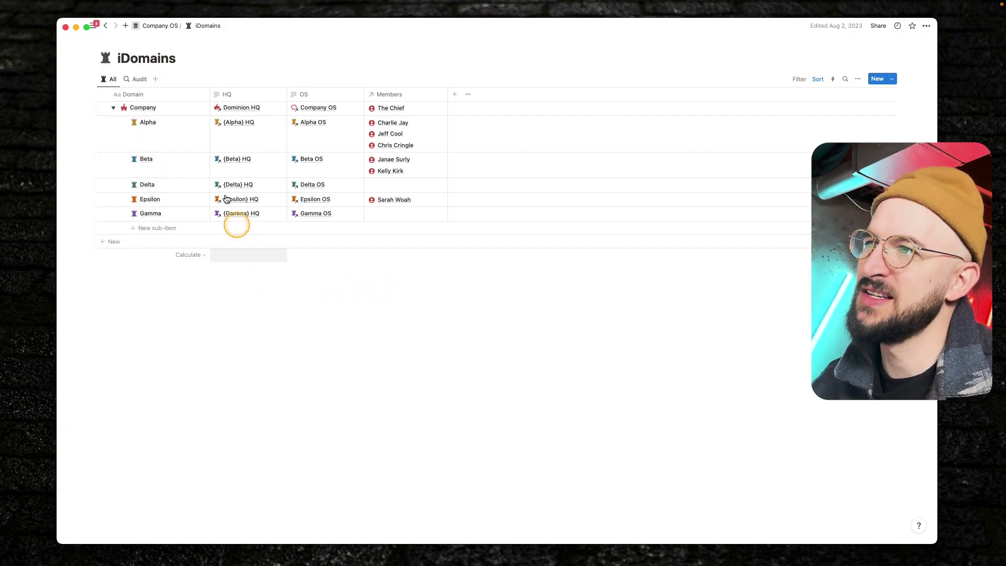
Show who the iDomains database is shared with and close the sharing settings without changing them.
{"action": "left_click", "coordinate": [183, 59]}
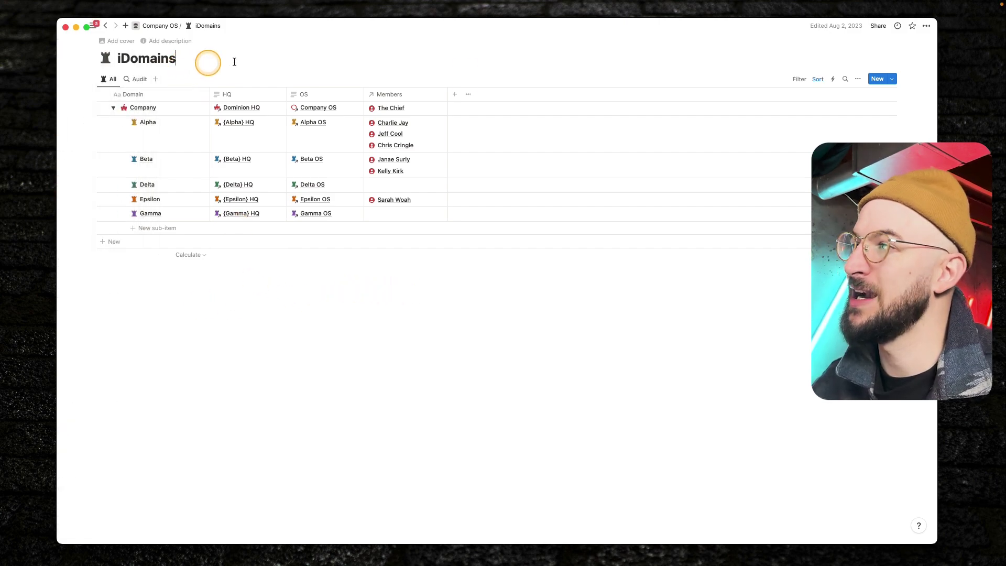
{"action": "left_click", "coordinate": [877, 26]}
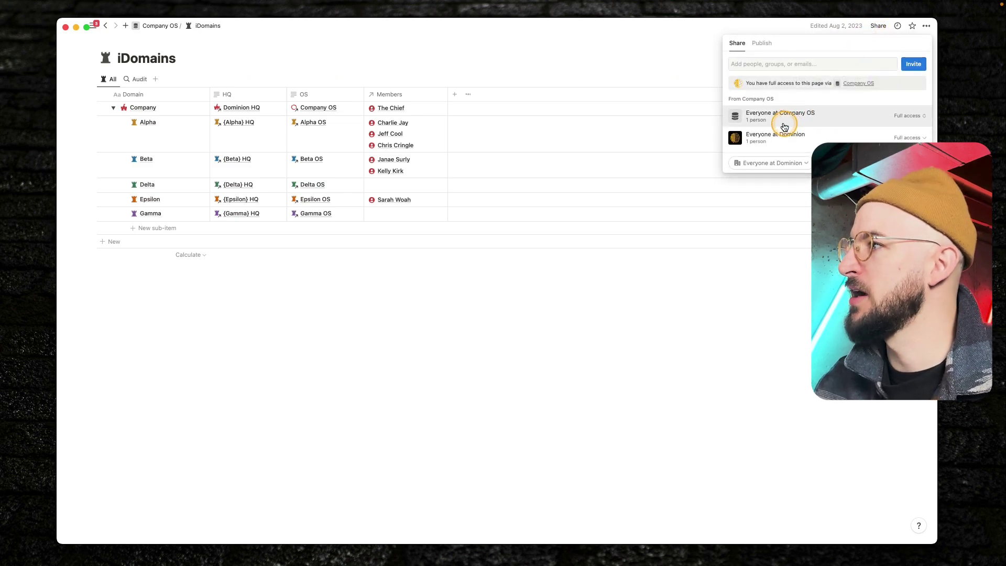
{"action": "left_click", "coordinate": [583, 324]}
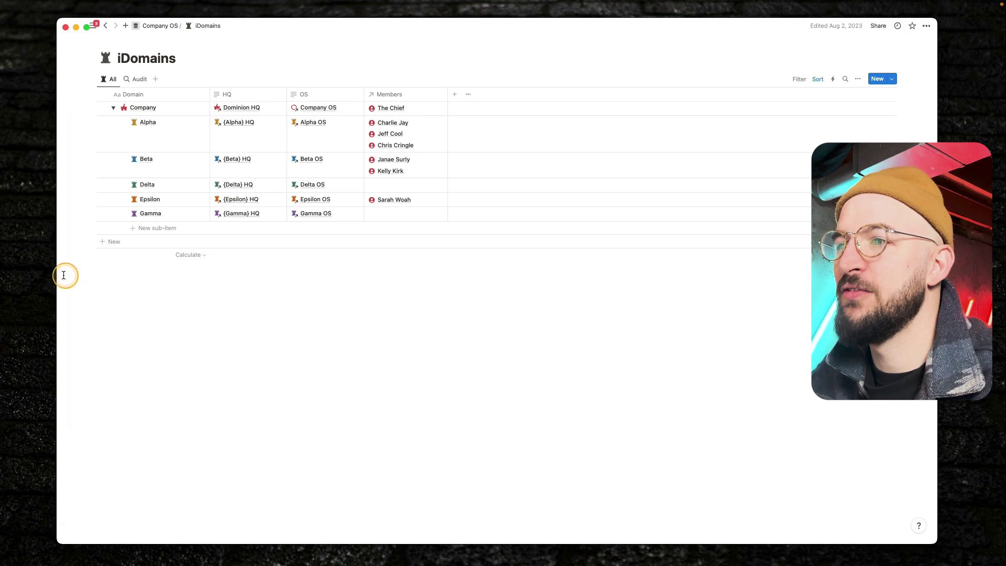
Open the iProjects database in Company OS and view its Domain view.
{"action": "mouse_move", "coordinate": [62, 278]}
{"action": "left_click", "coordinate": [78, 310]}
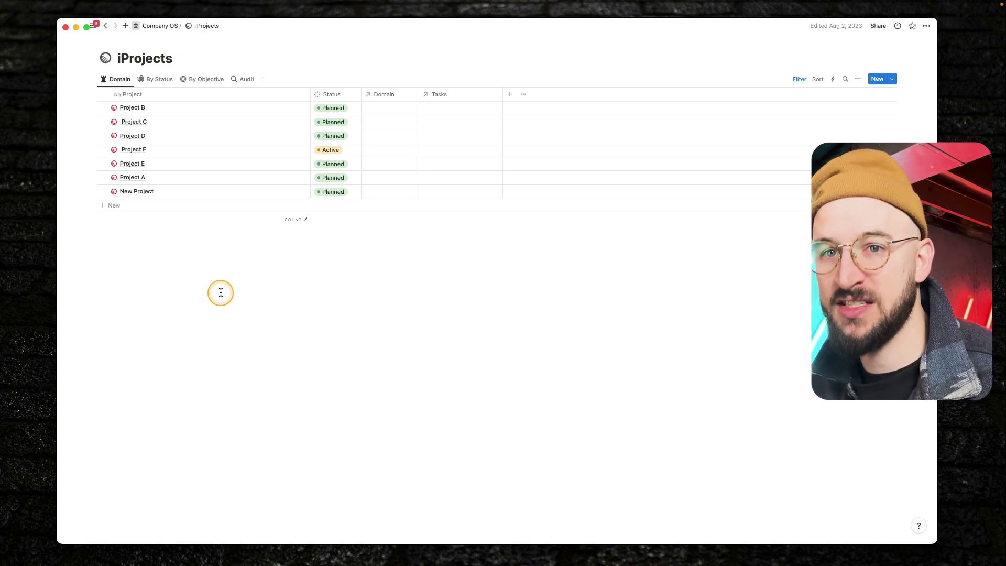
{"action": "mouse_move", "coordinate": [61, 268]}
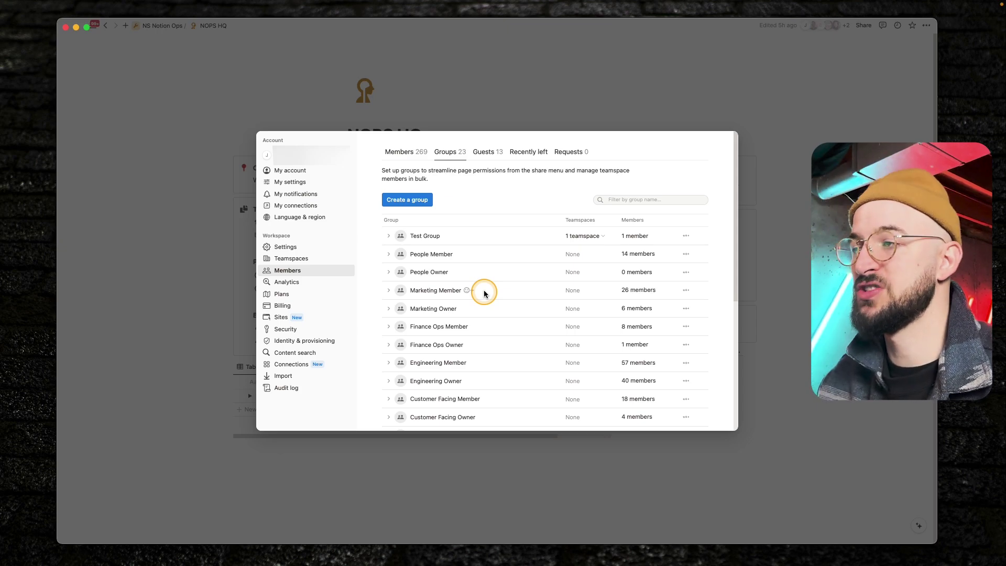
Look through the list of member groups in the workspace settings.
{"action": "scroll", "coordinate": [483, 294], "scroll_direction": "down", "scroll_amount": 5}
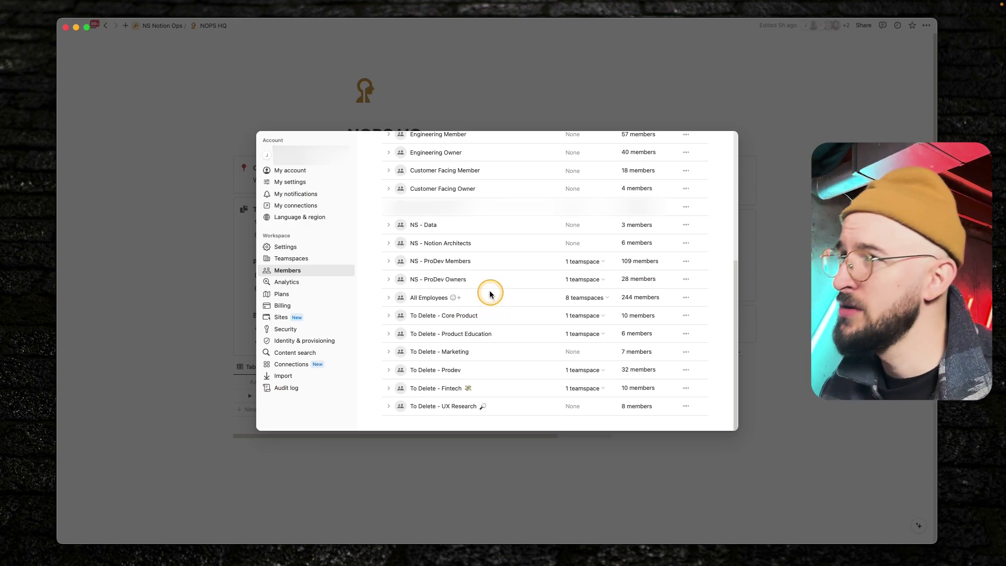
{"action": "scroll", "coordinate": [490, 291], "scroll_direction": "up", "scroll_amount": 2}
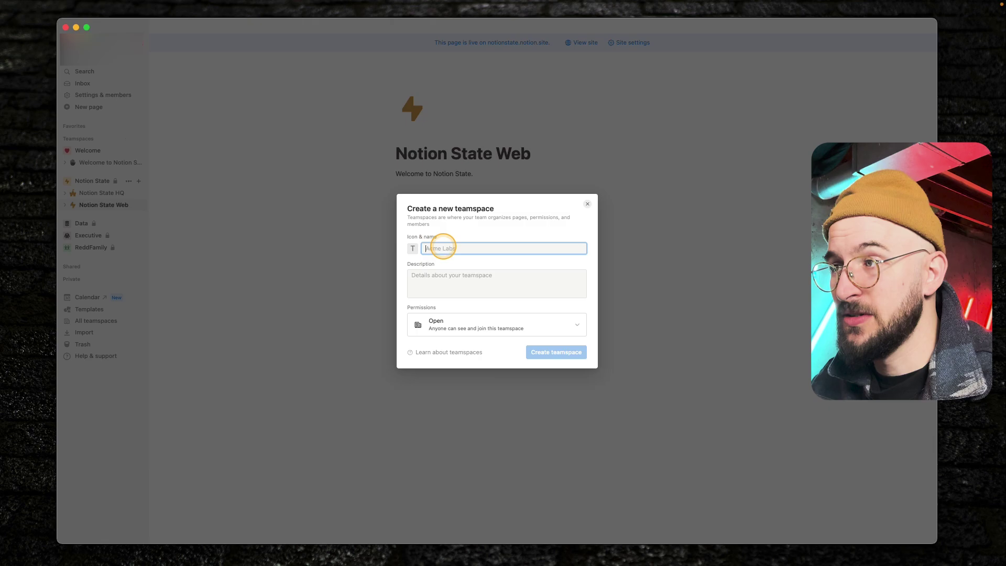
Create a new teamspace named "Test Teamspace" with Open permissions.
{"action": "key", "text": "shift"}
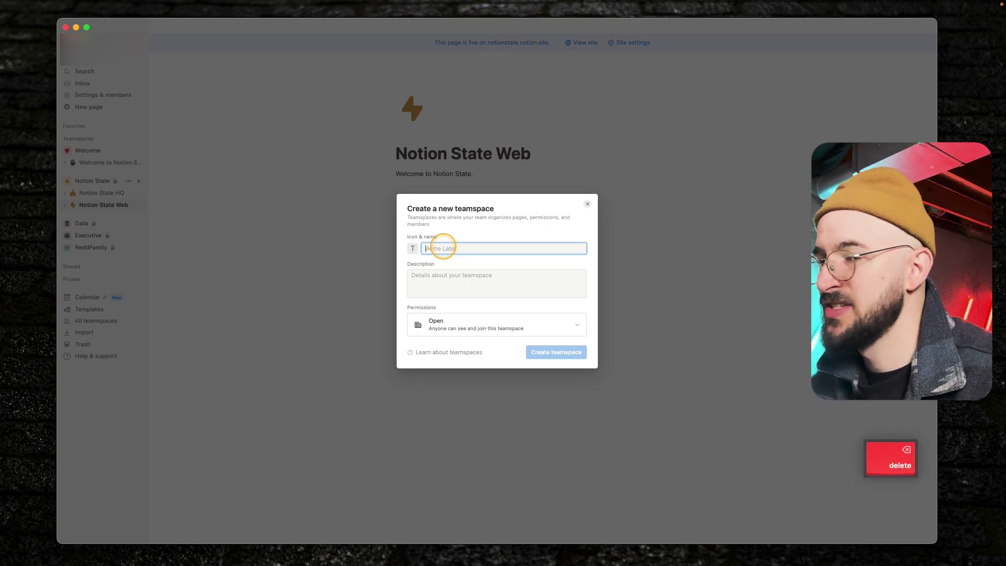
{"action": "type", "text": "Test Te"}
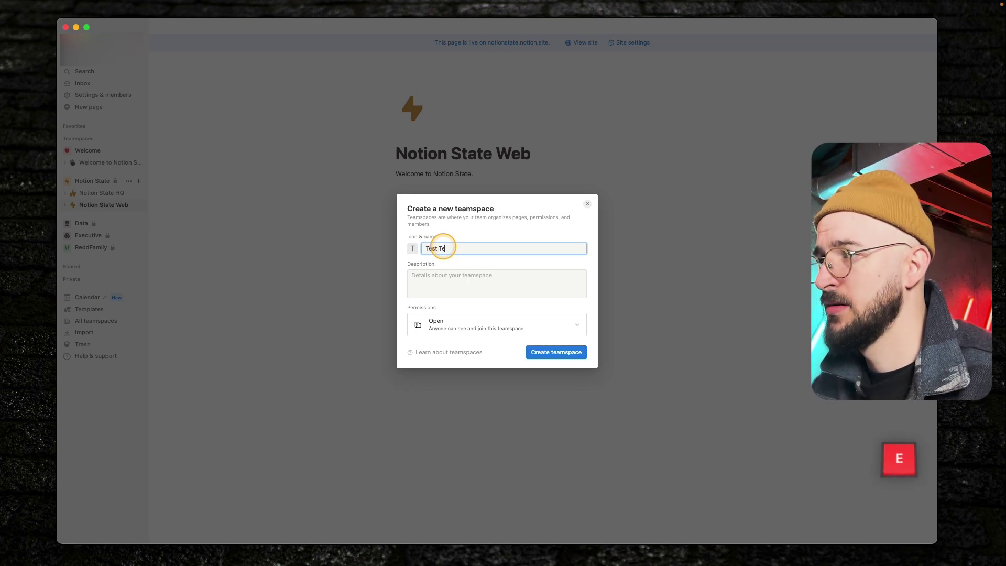
{"action": "type", "text": "amspace"}
{"action": "left_click", "coordinate": [556, 352]}
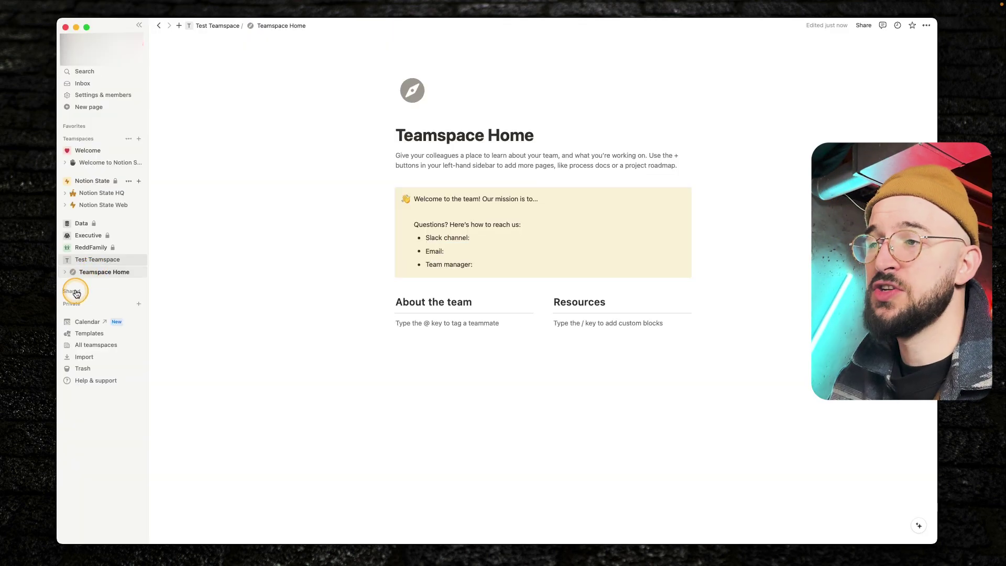
Open the member settings of Test Teamspace, show the dialog for inviting people or groups, and close both without inviting anyone.
{"action": "left_click", "coordinate": [128, 260]}
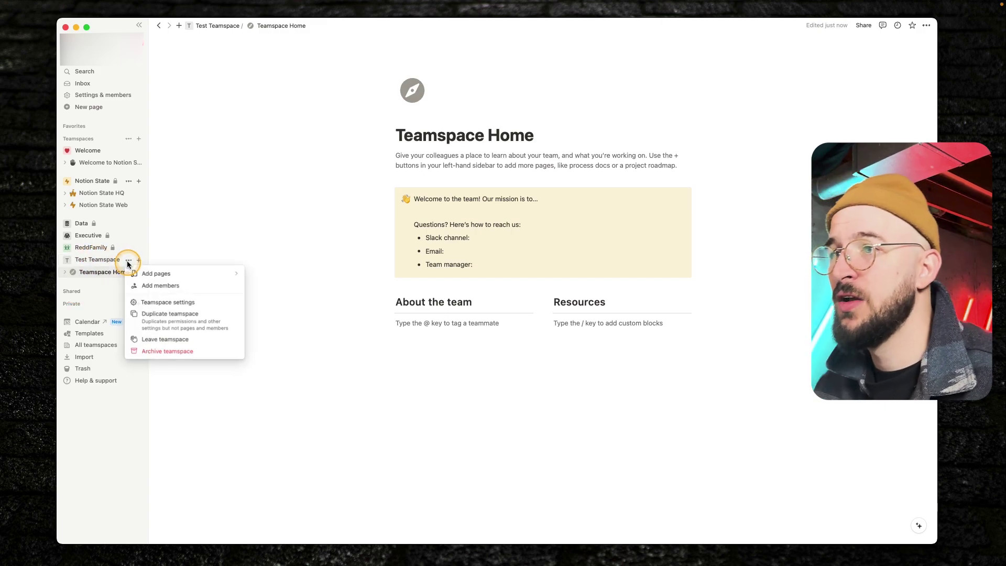
{"action": "left_click", "coordinate": [166, 303]}
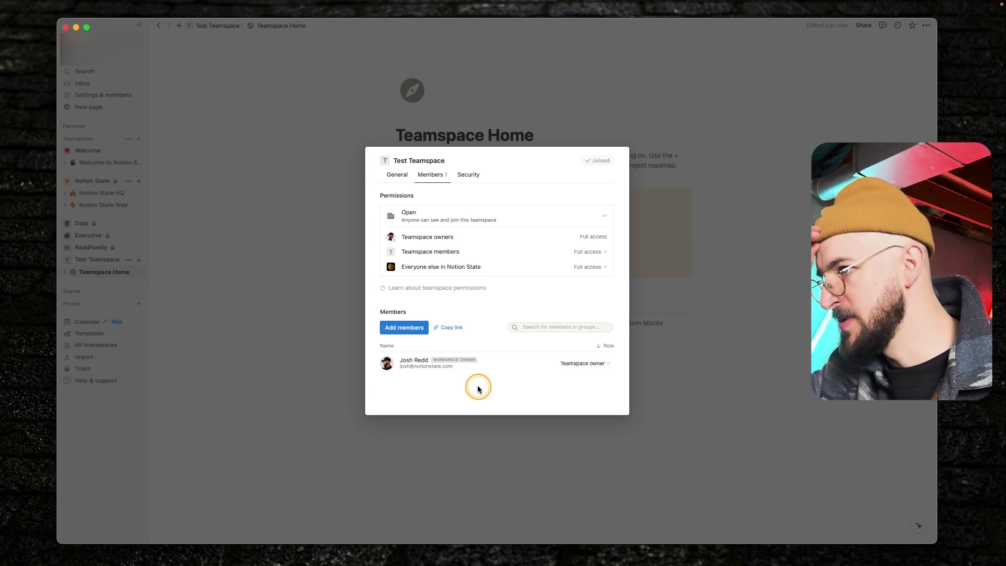
{"action": "left_click", "coordinate": [407, 329]}
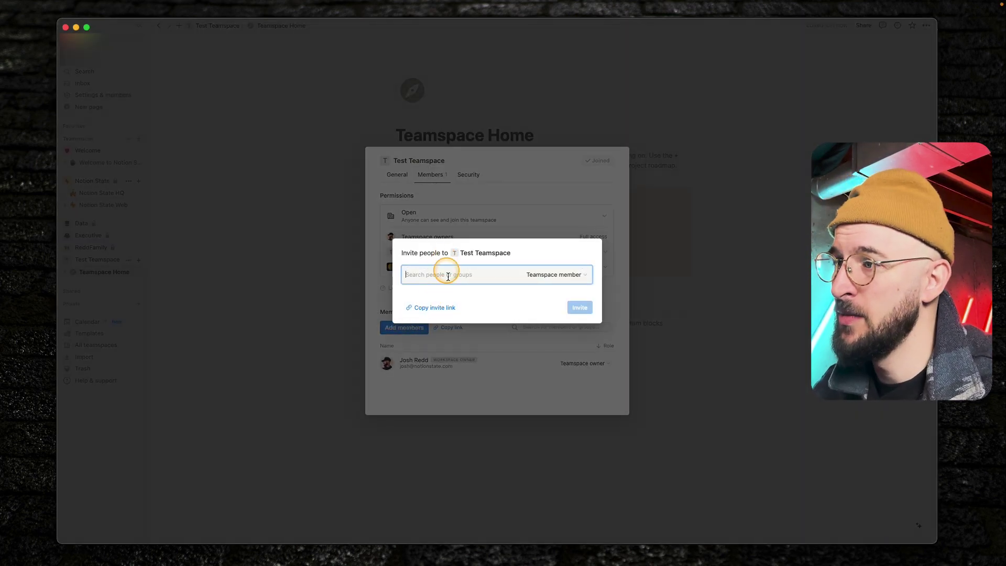
{"action": "left_click", "coordinate": [451, 374]}
{"action": "left_click", "coordinate": [267, 129]}
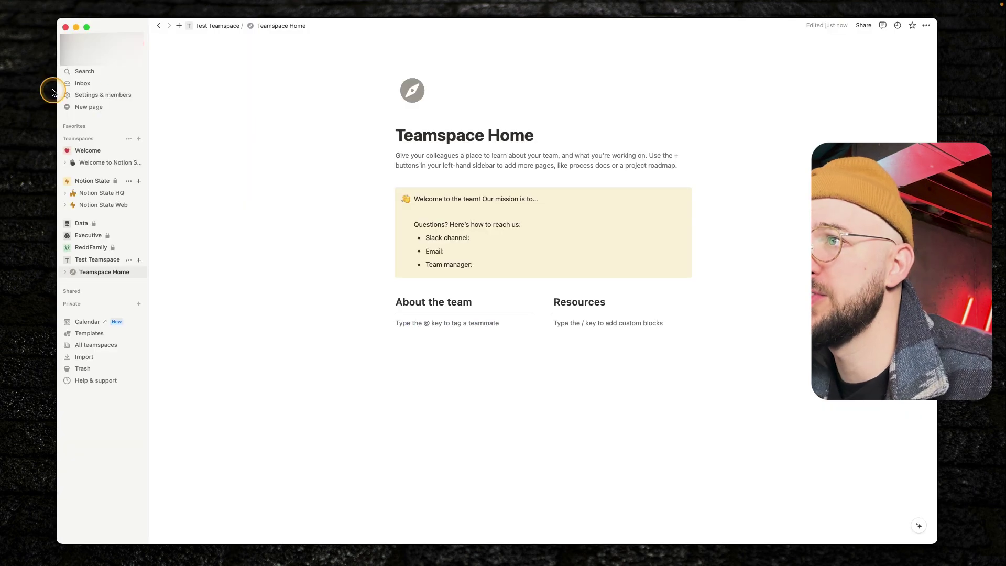
Create a new member group named "Test Group" in the workspace settings.
{"action": "left_click", "coordinate": [107, 96]}
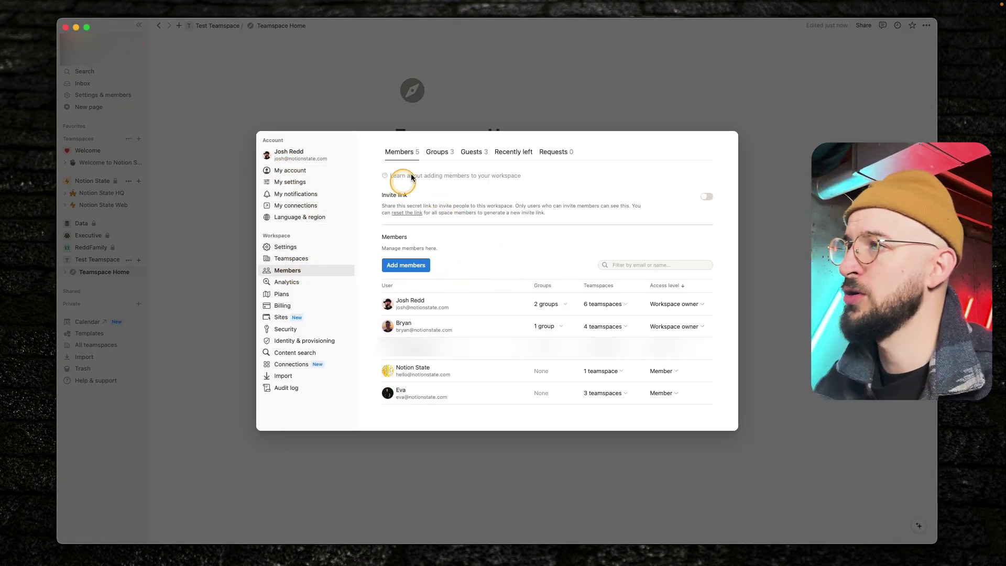
{"action": "left_click", "coordinate": [443, 157]}
{"action": "left_click", "coordinate": [405, 200]}
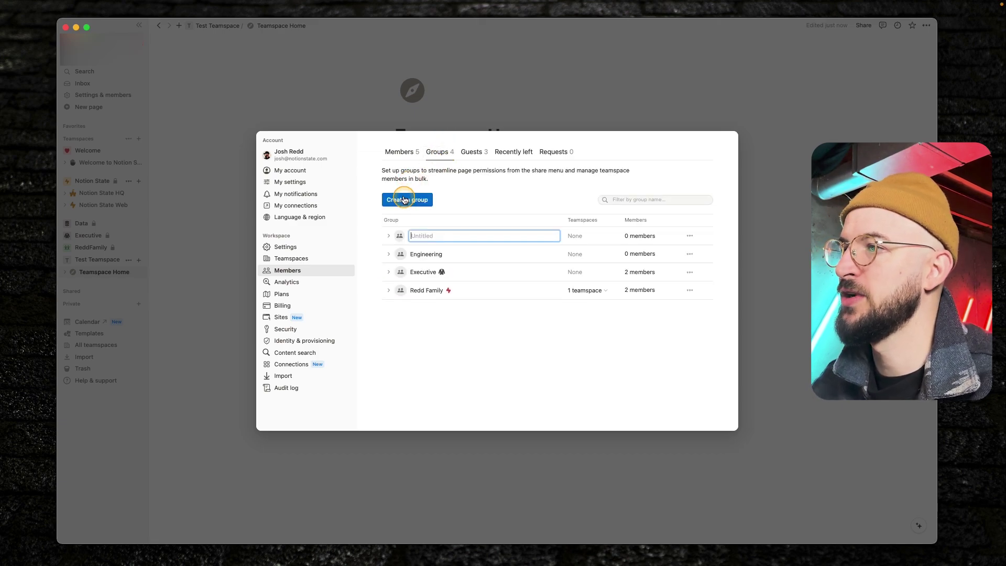
{"action": "type", "text": "Test Group"}
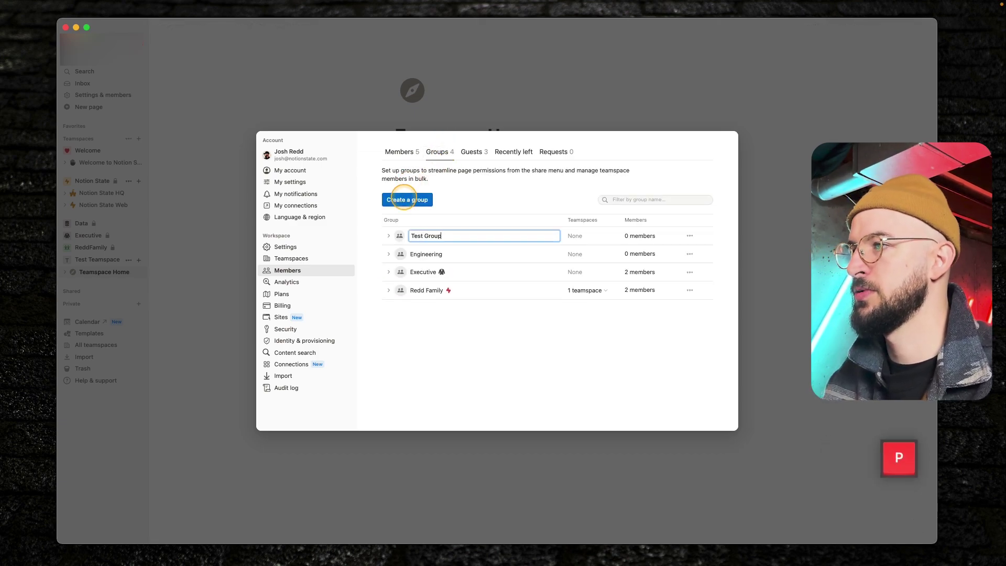
{"action": "key", "text": "Return"}
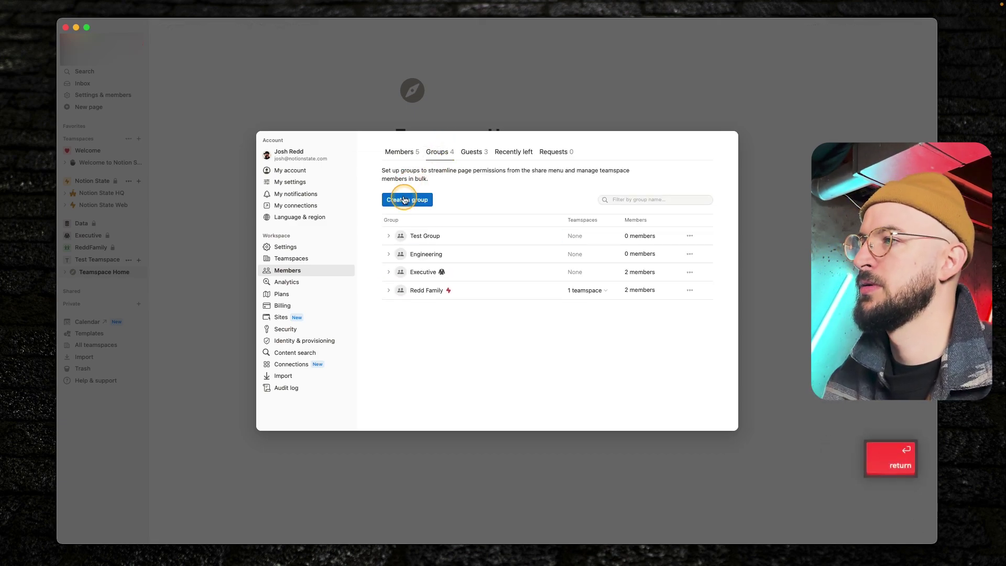
Add both workspace owners, the Notion State account and one other workspace member to Test Group, and close the settings.
{"action": "left_click", "coordinate": [389, 236]}
{"action": "left_click", "coordinate": [438, 255]}
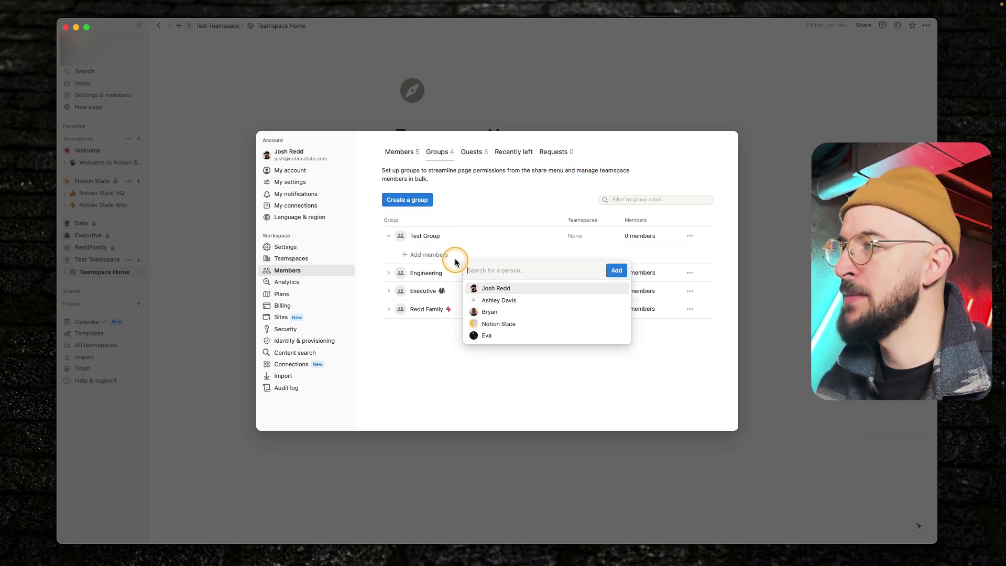
{"action": "left_click", "coordinate": [488, 288]}
{"action": "left_click", "coordinate": [489, 300]}
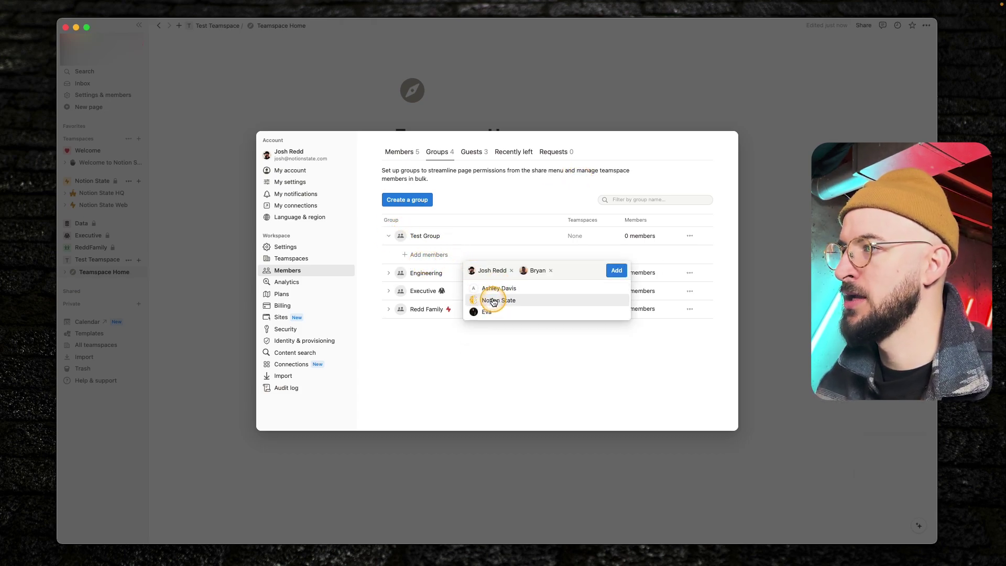
{"action": "left_click", "coordinate": [493, 303]}
{"action": "left_click", "coordinate": [490, 310]}
{"action": "left_click", "coordinate": [615, 271]}
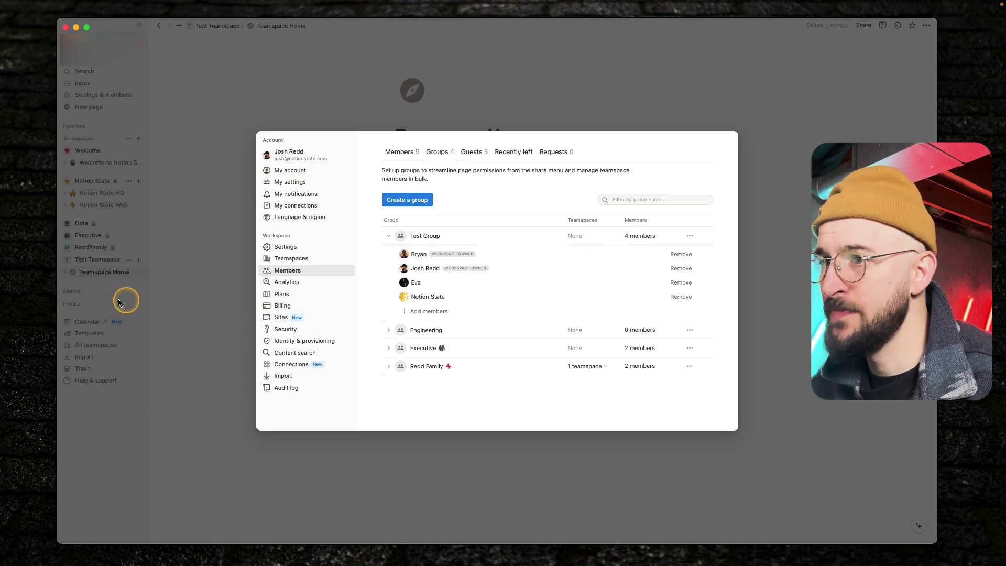
{"action": "left_click", "coordinate": [181, 281]}
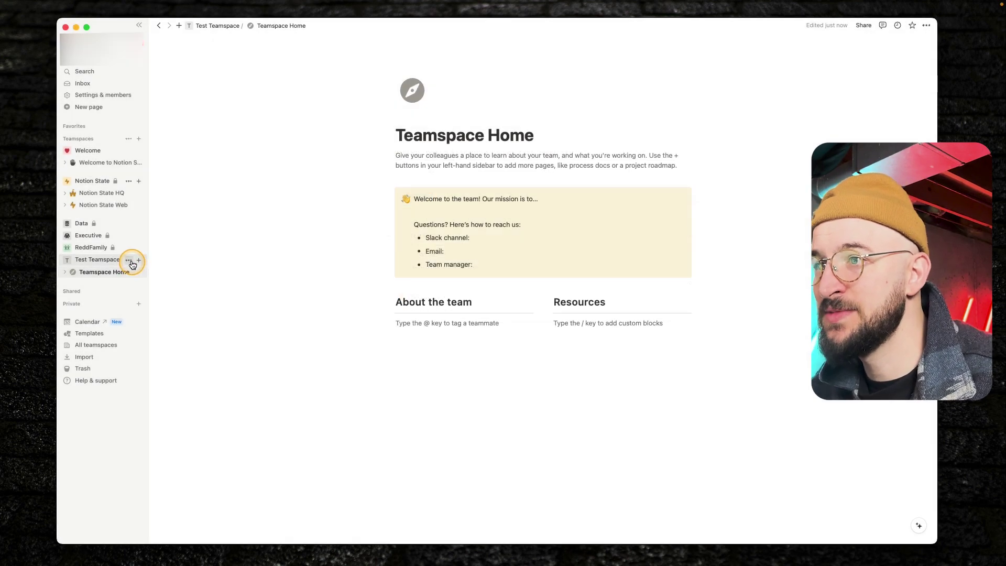
Invite Test Group to Test Teamspace with the Teamspace member role.
{"action": "left_click", "coordinate": [129, 260]}
{"action": "left_click", "coordinate": [189, 303]}
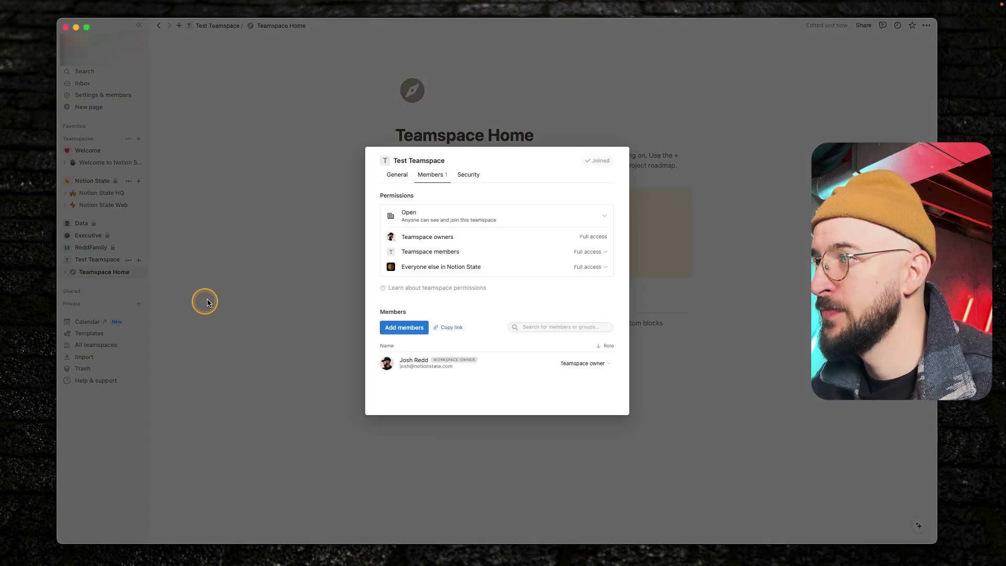
{"action": "left_click", "coordinate": [415, 328]}
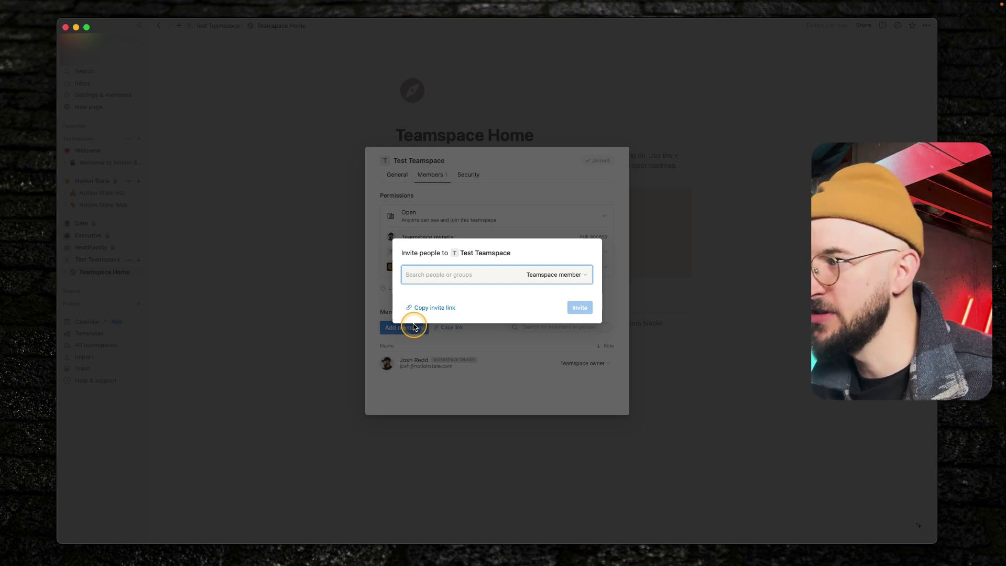
{"action": "type", "text": "te"}
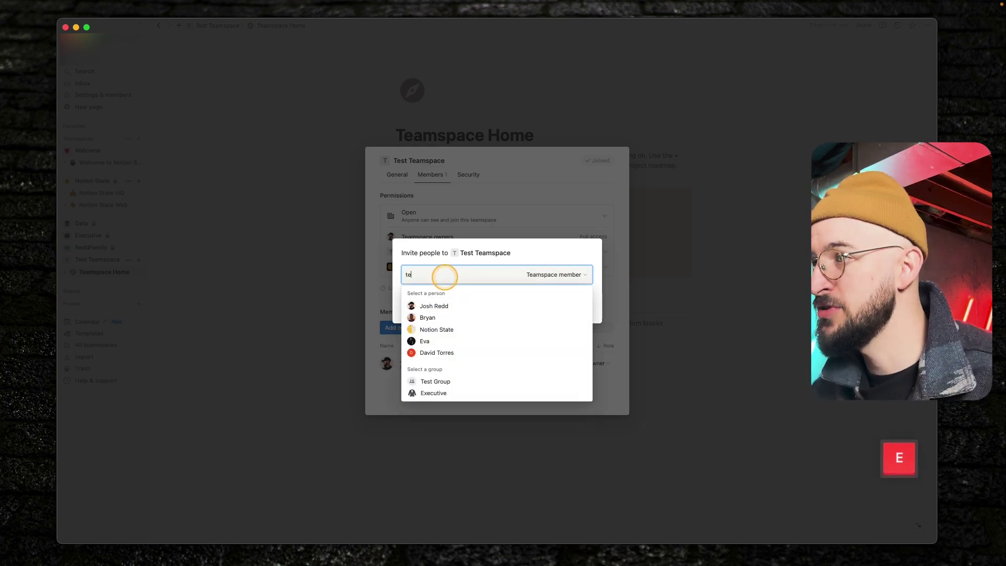
{"action": "type", "text": "st"}
{"action": "left_click", "coordinate": [459, 344]}
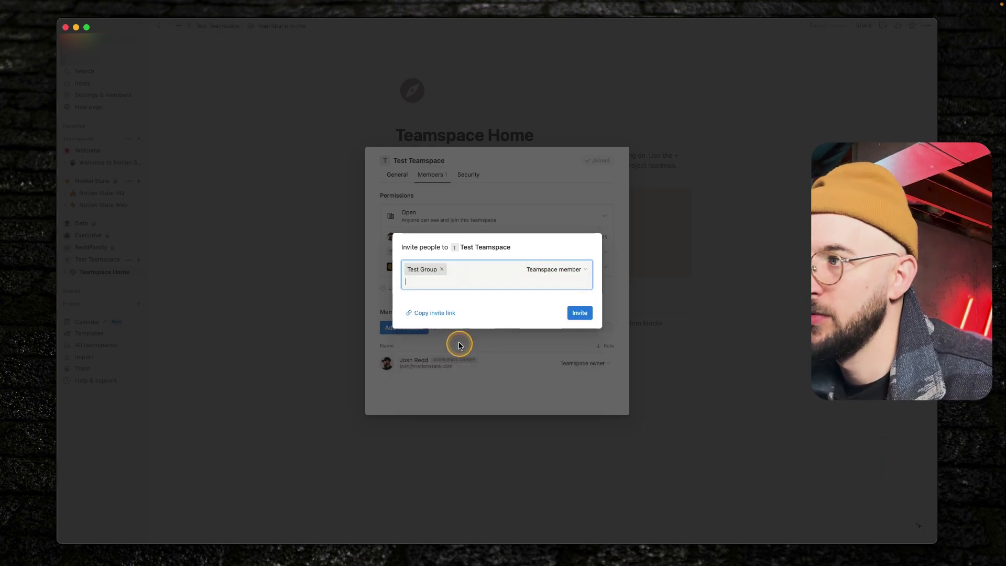
{"action": "left_click", "coordinate": [579, 313]}
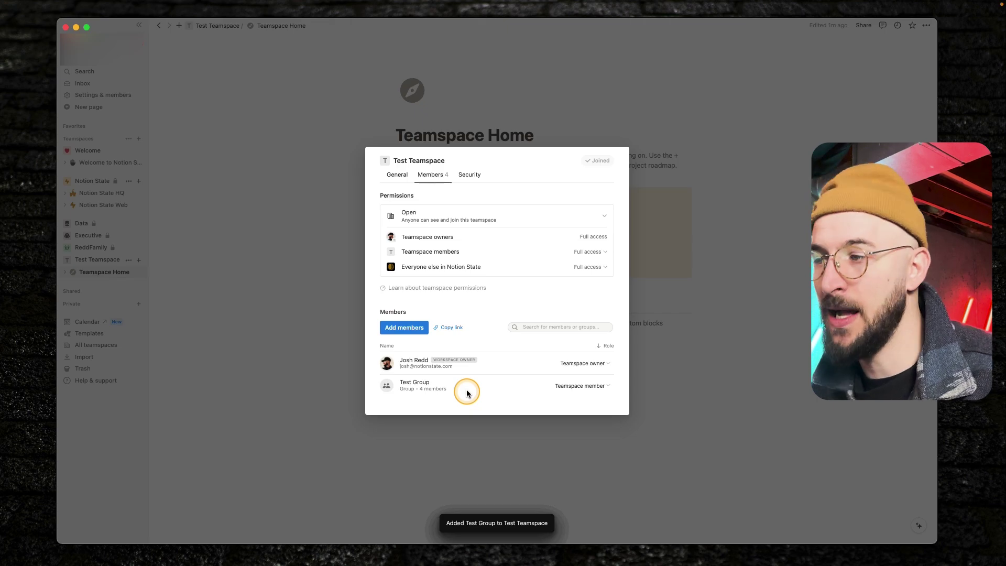
Look at the role choices for Test Group in Test Teamspace and close the teamspace settings.
{"action": "left_click", "coordinate": [573, 391]}
{"action": "left_click", "coordinate": [560, 386]}
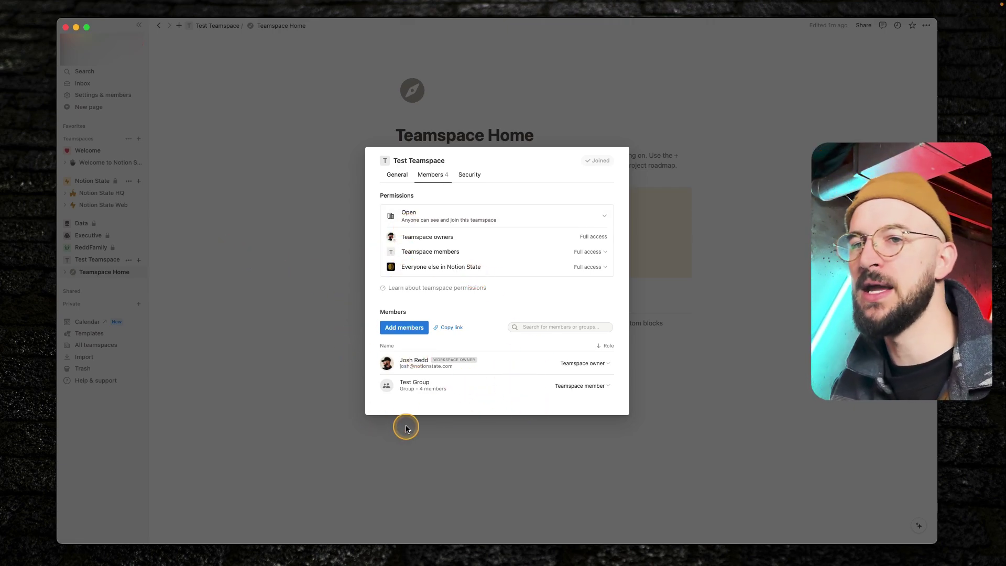
{"action": "left_click", "coordinate": [301, 86]}
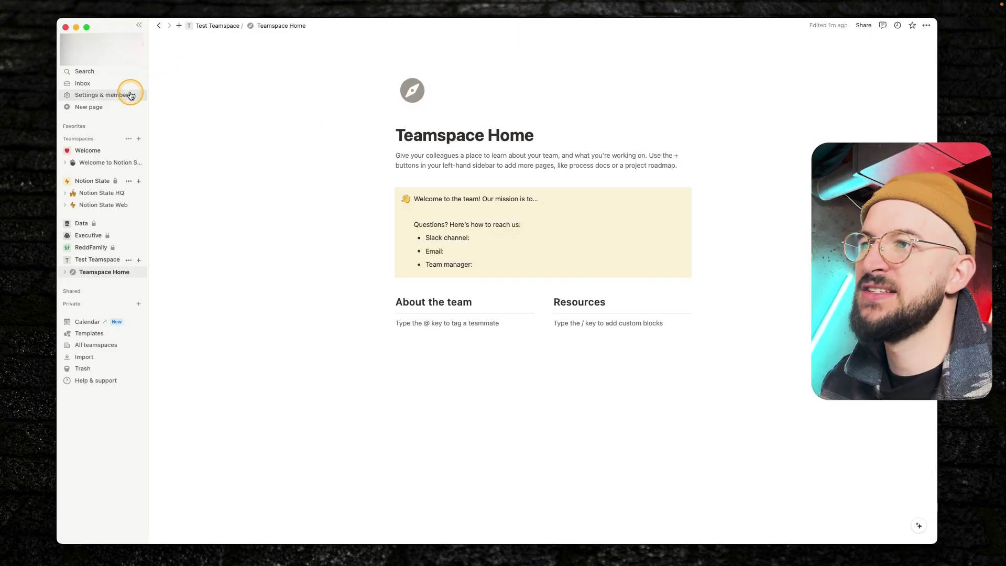
View the workspace's guest list and its member groups, and close the workspace settings.
{"action": "left_click", "coordinate": [131, 94]}
{"action": "left_click", "coordinate": [473, 153]}
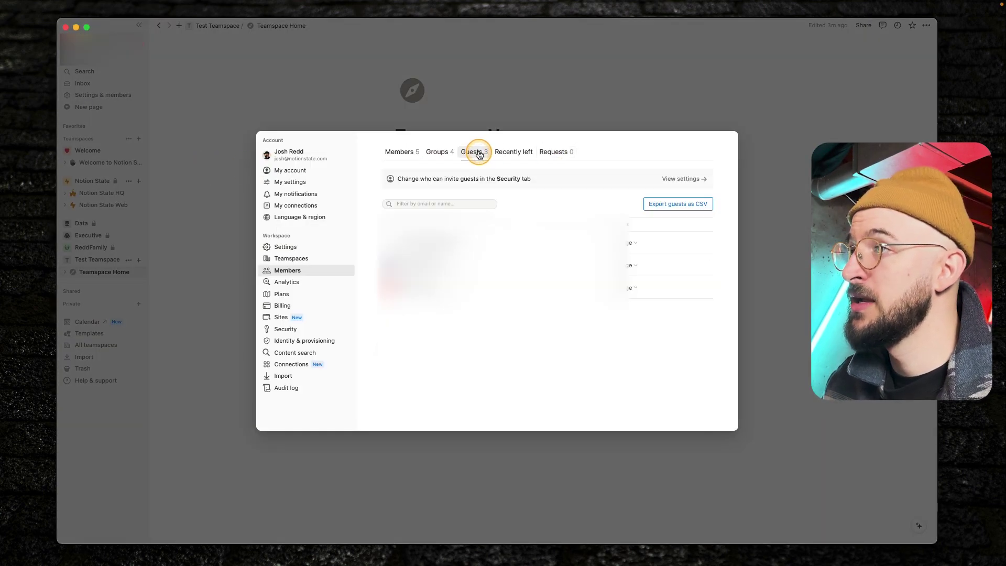
{"action": "left_click", "coordinate": [439, 152]}
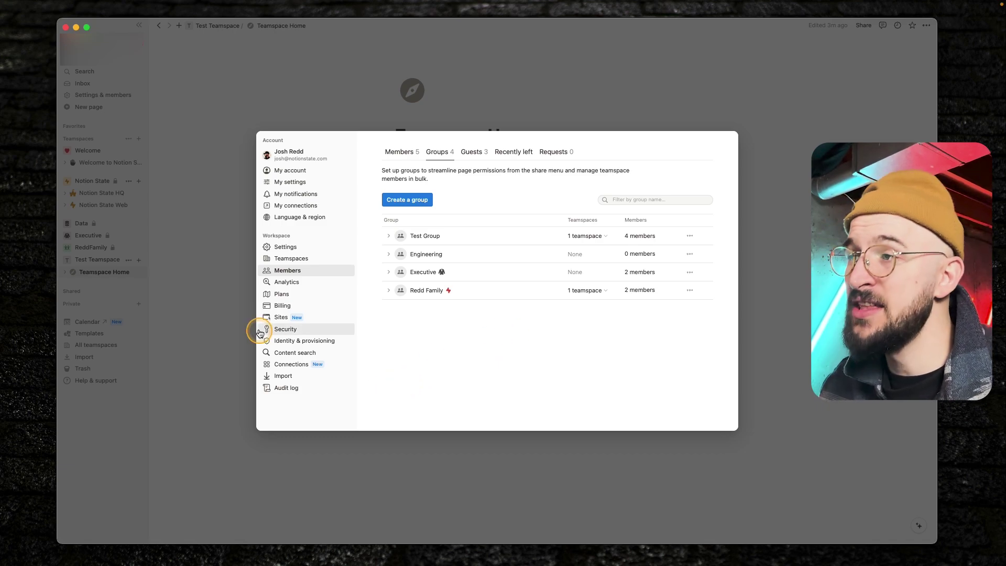
{"action": "left_click", "coordinate": [198, 292]}
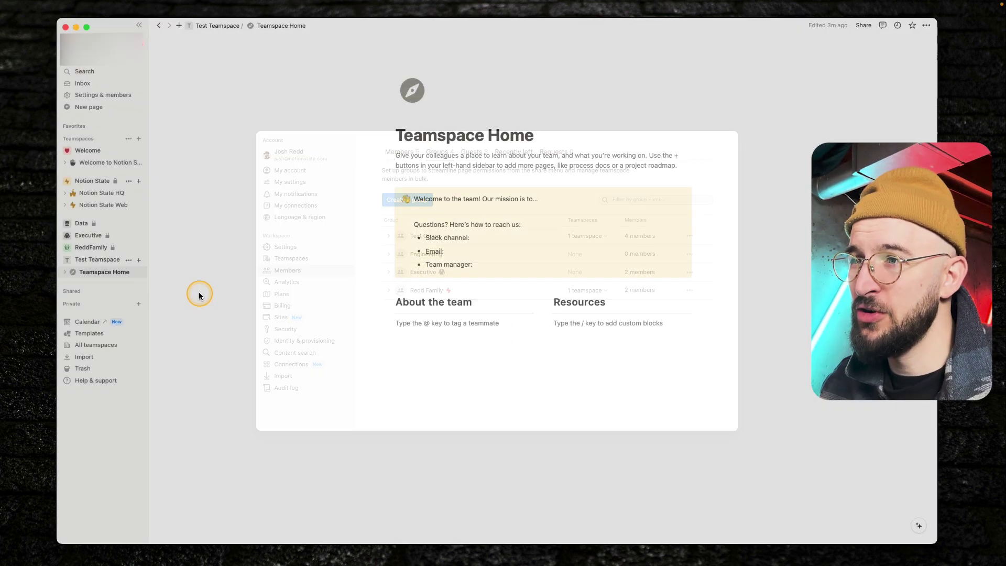
Reopen the member settings of Test Teamspace, show the custom permissions option for Test Group, and close them without changes.
{"action": "left_click", "coordinate": [129, 260]}
{"action": "mouse_move", "coordinate": [159, 274]}
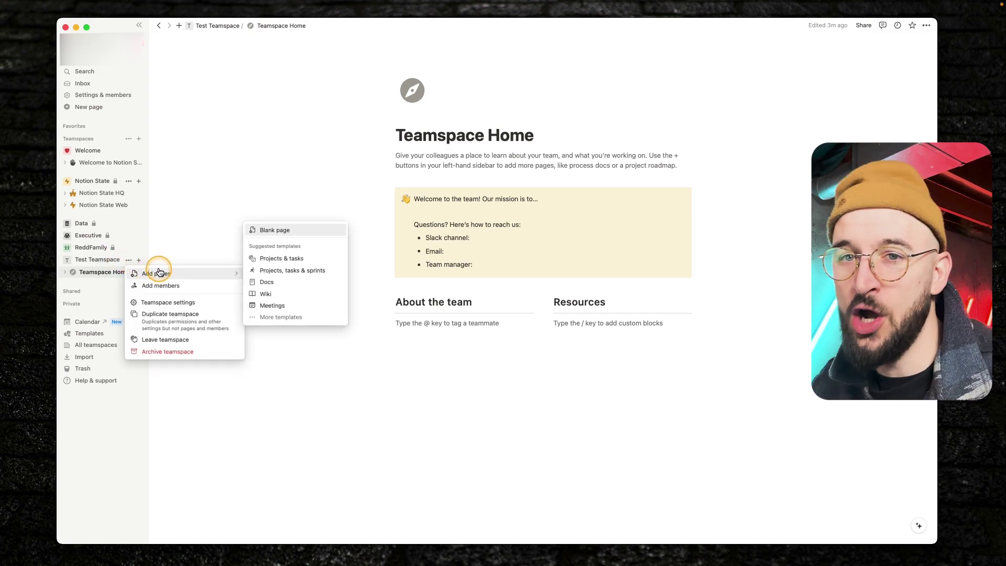
{"action": "left_click", "coordinate": [181, 290]}
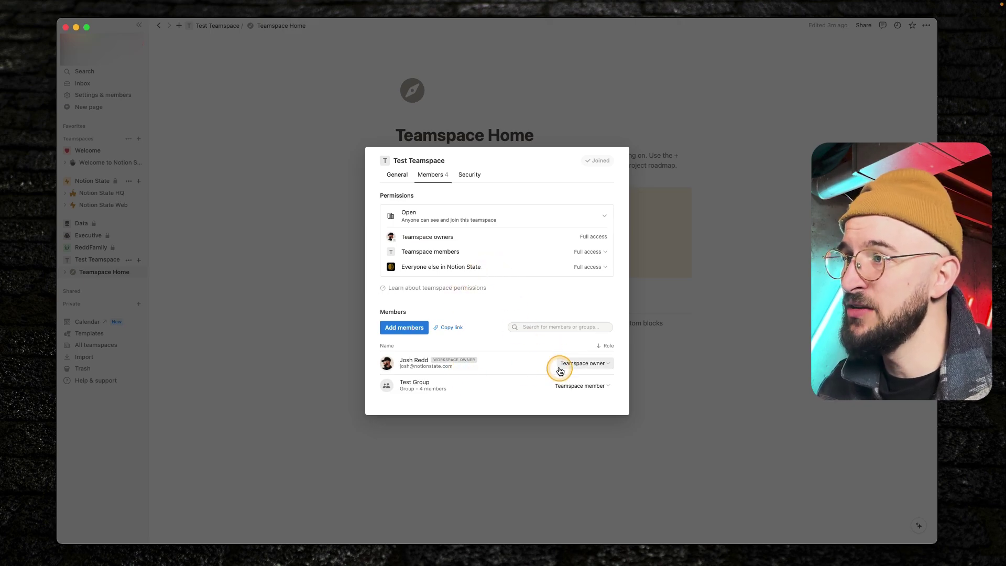
{"action": "left_click", "coordinate": [587, 386]}
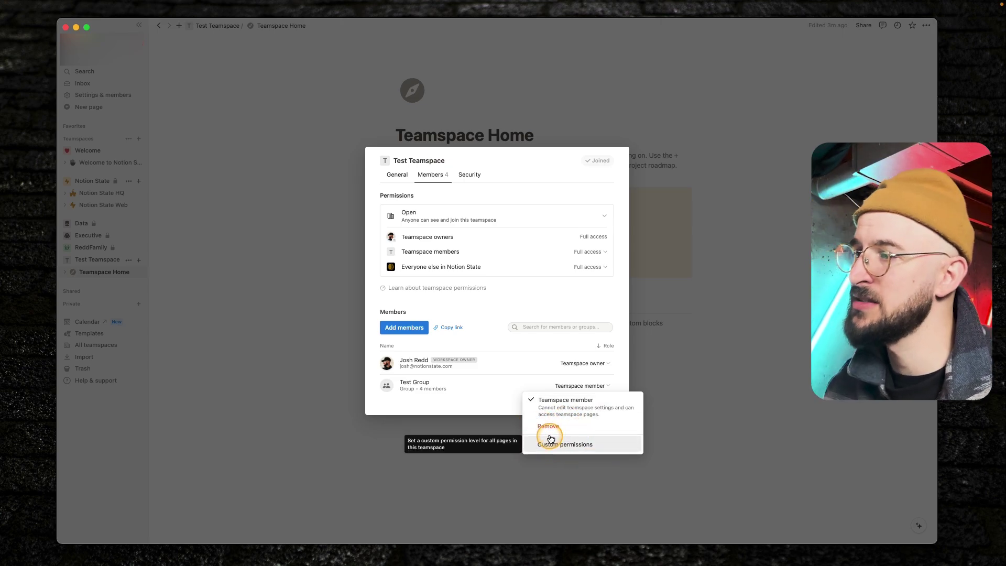
{"action": "left_click", "coordinate": [450, 392]}
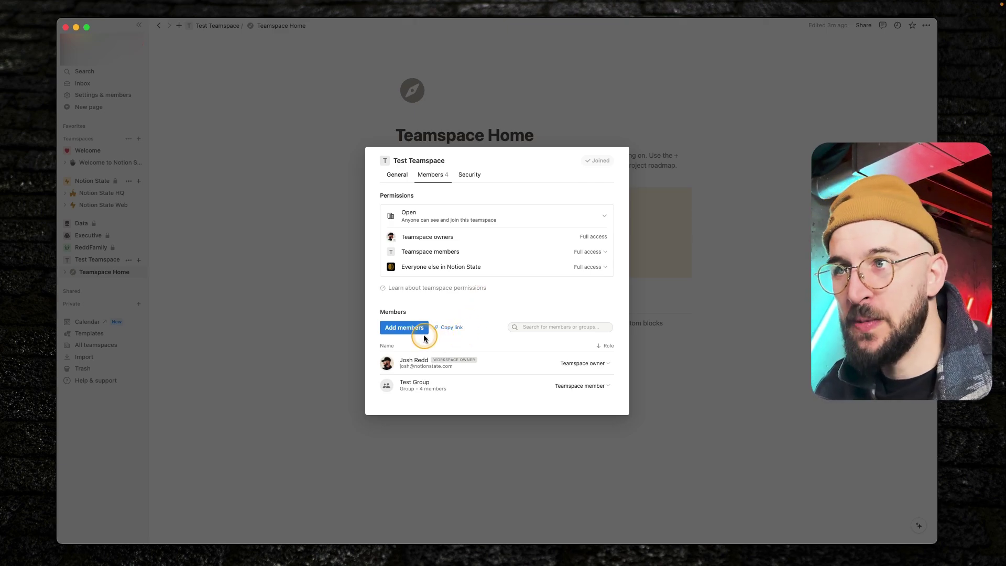
{"action": "left_click", "coordinate": [289, 241]}
Expand the Data teamspace and close the sharing options of the Test database in Core Data.
{"action": "left_click", "coordinate": [68, 222]}
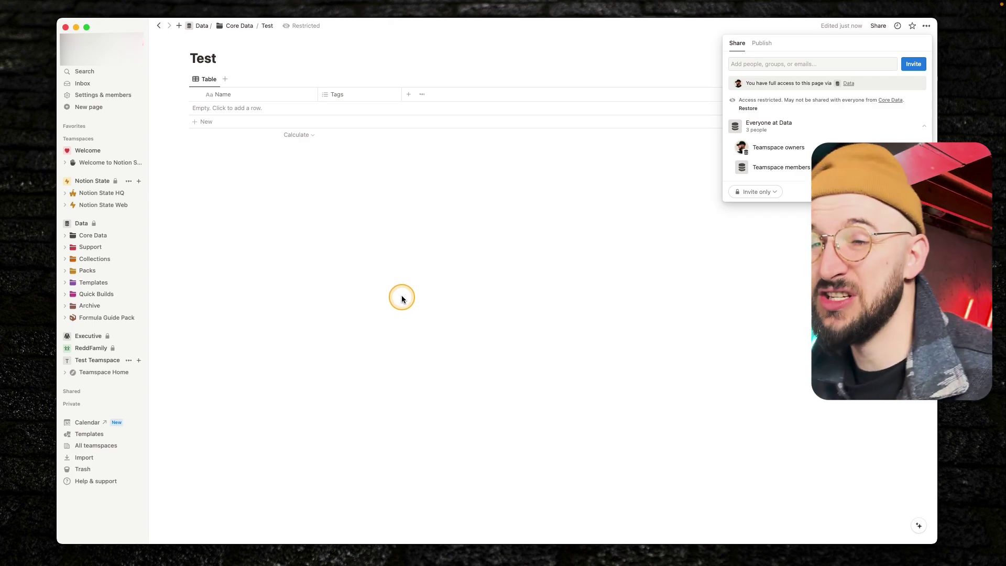
{"action": "left_click", "coordinate": [402, 299]}
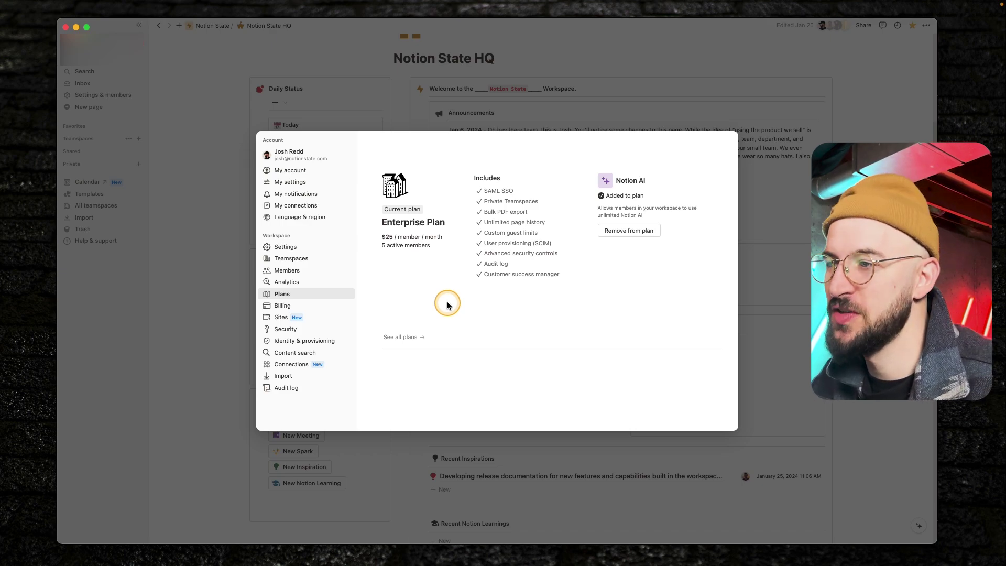
Compare the Free, Plus, Business and Enterprise plans, examining page and block limits, file uploads, guest collaborators and teamspace features.
{"action": "left_click", "coordinate": [402, 337]}
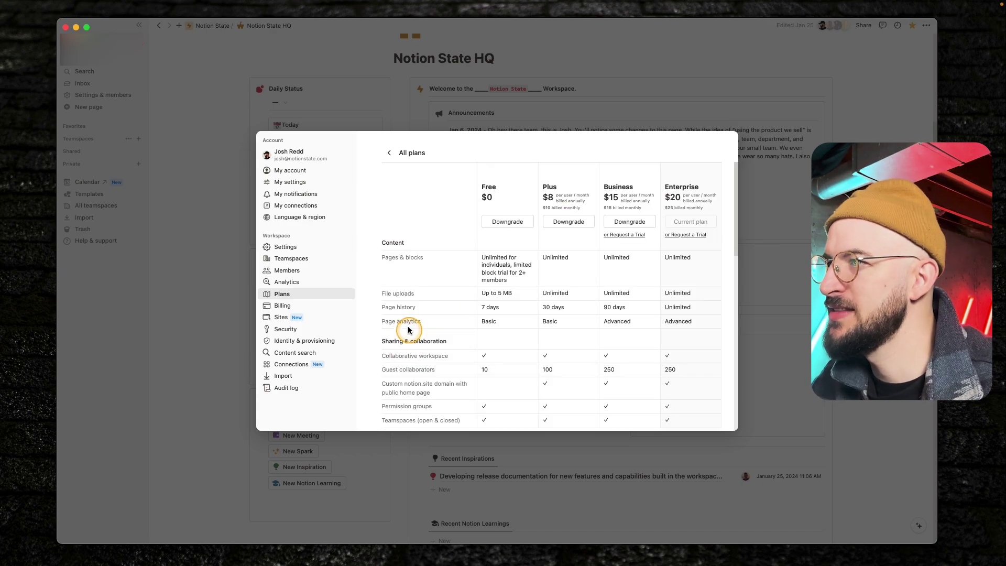
{"action": "mouse_move", "coordinate": [627, 261]}
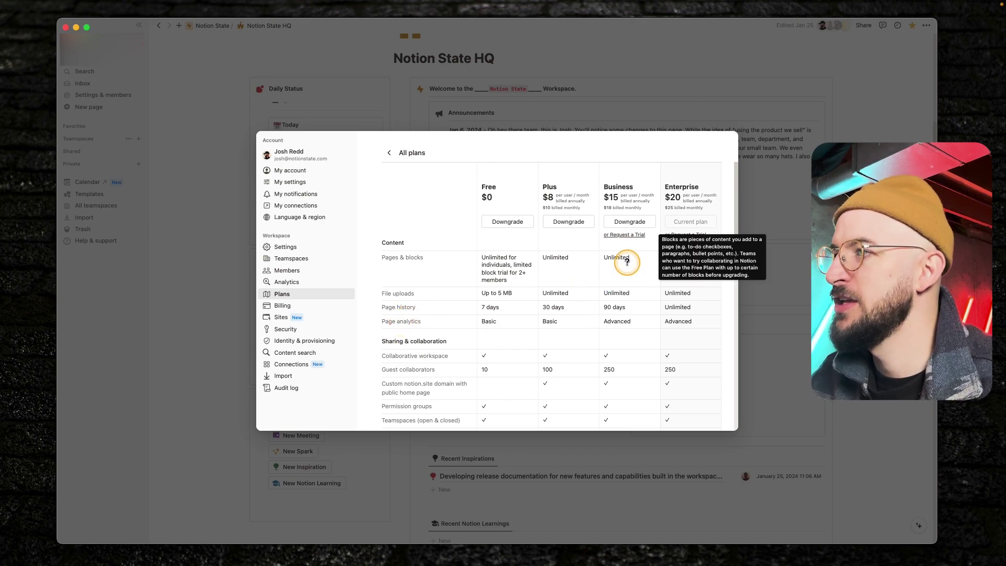
{"action": "mouse_move", "coordinate": [443, 258]}
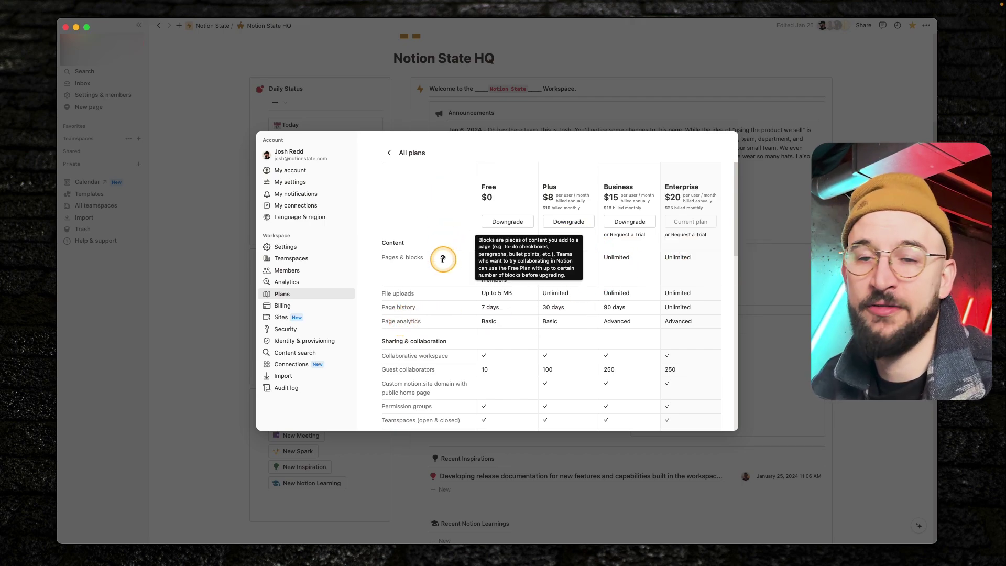
{"action": "scroll", "coordinate": [434, 205], "scroll_direction": "down", "scroll_amount": 5}
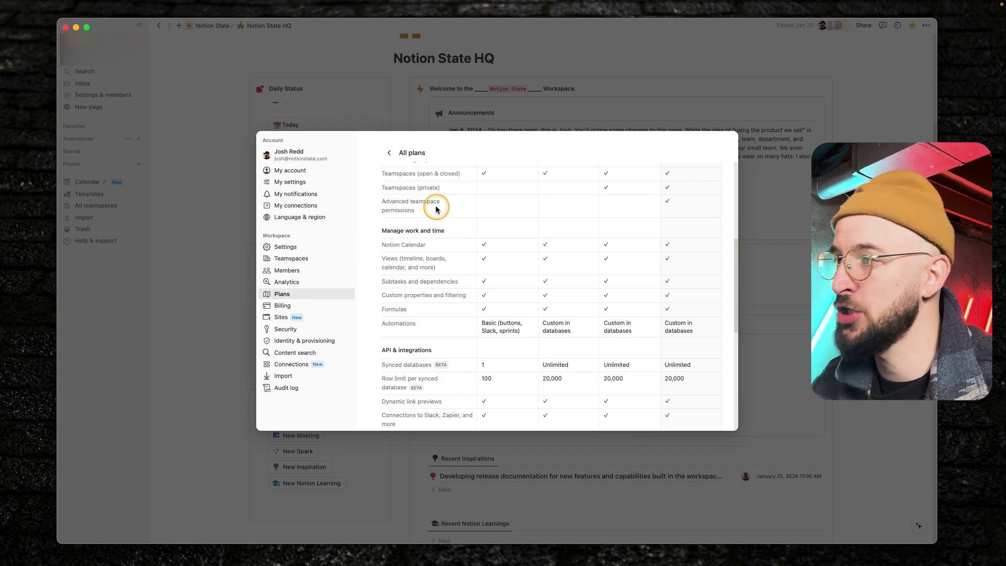
{"action": "scroll", "coordinate": [436, 209], "scroll_direction": "down", "scroll_amount": 10}
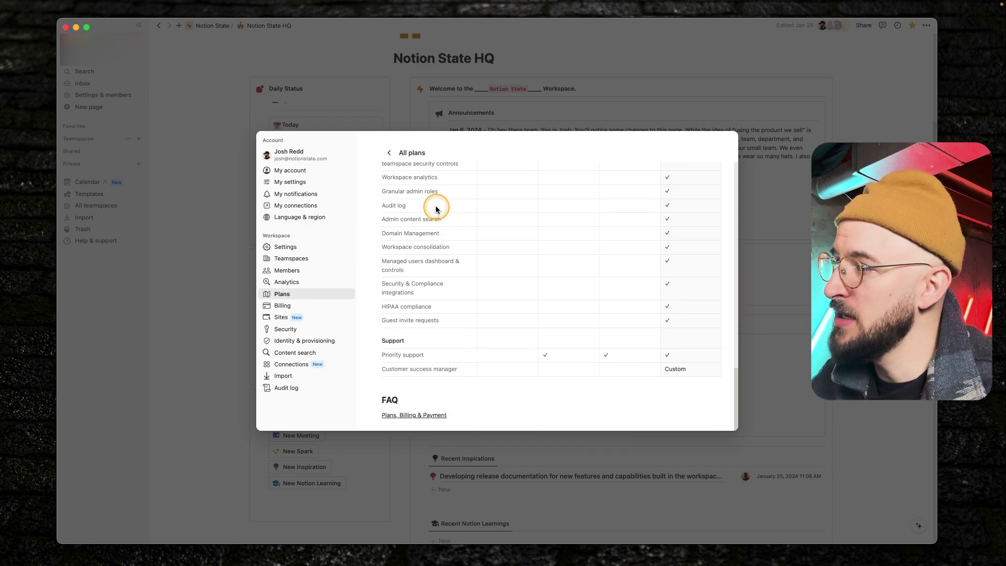
{"action": "scroll", "coordinate": [521, 256], "scroll_direction": "up", "scroll_amount": 12}
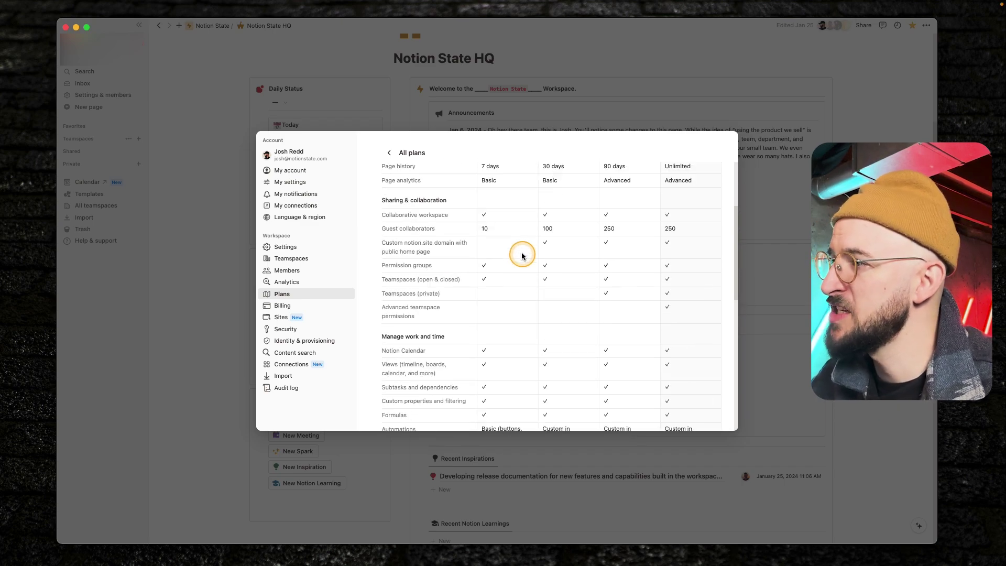
{"action": "scroll", "coordinate": [522, 256], "scroll_direction": "up", "scroll_amount": 1}
{"action": "mouse_move", "coordinate": [522, 254]}
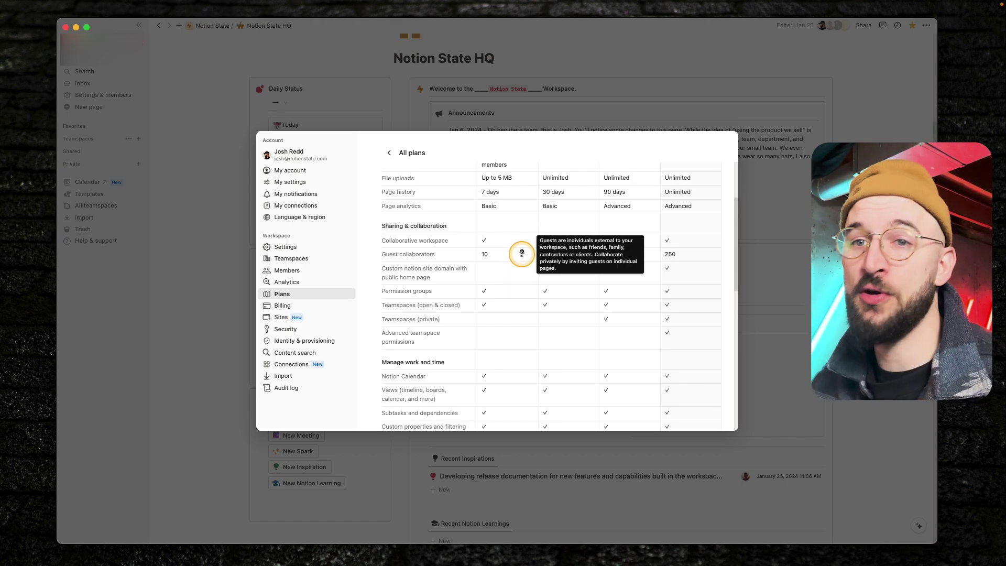
{"action": "scroll", "coordinate": [522, 255], "scroll_direction": "up", "scroll_amount": 4}
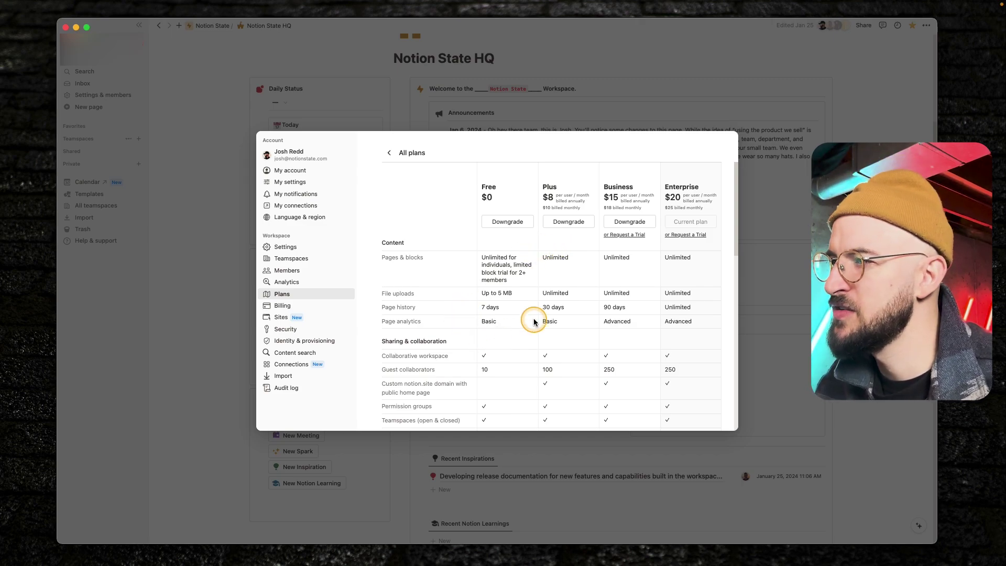
{"action": "mouse_move", "coordinate": [505, 309]}
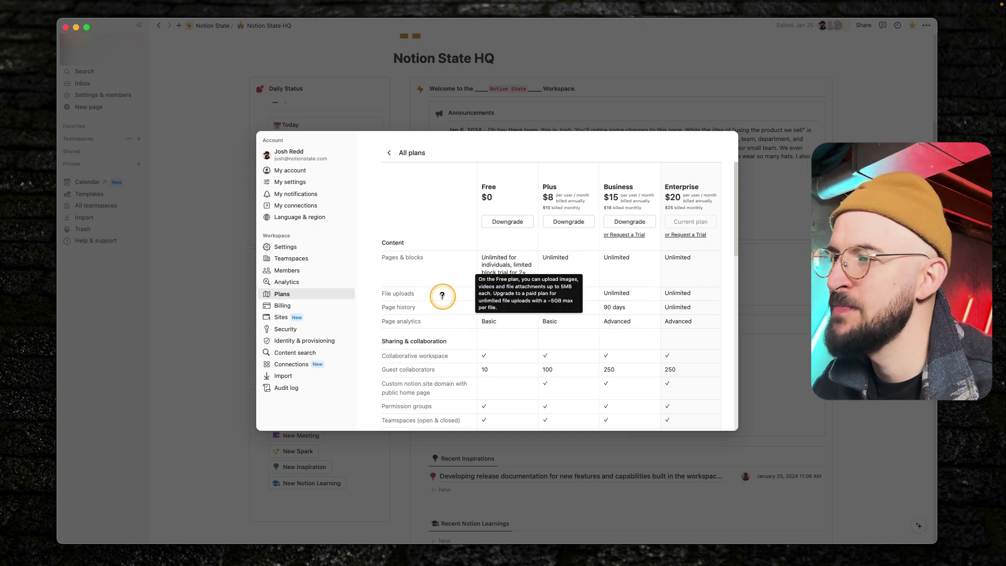
{"action": "mouse_move", "coordinate": [534, 286]}
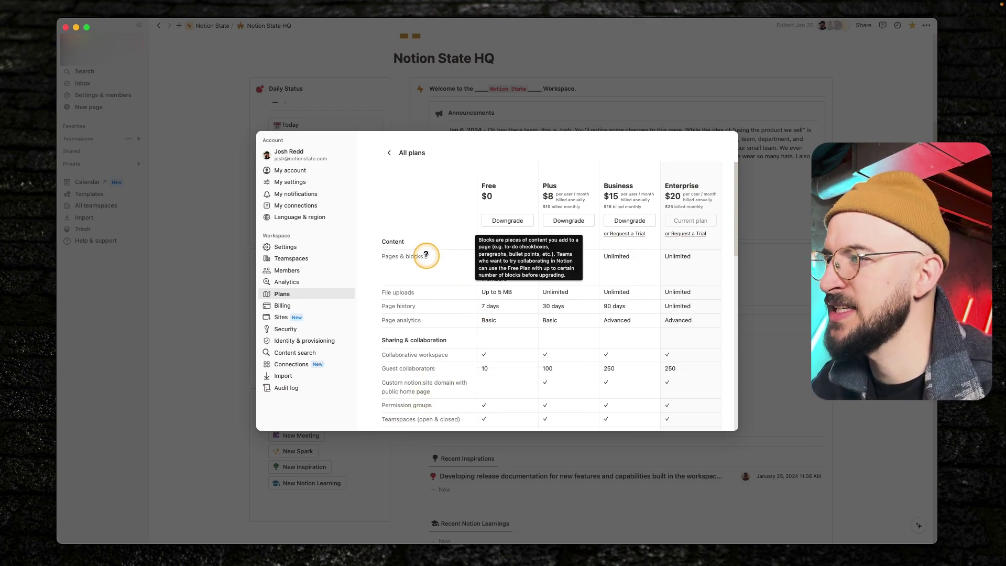
{"action": "scroll", "coordinate": [445, 262], "scroll_direction": "down", "scroll_amount": 1}
{"action": "mouse_move", "coordinate": [445, 357]}
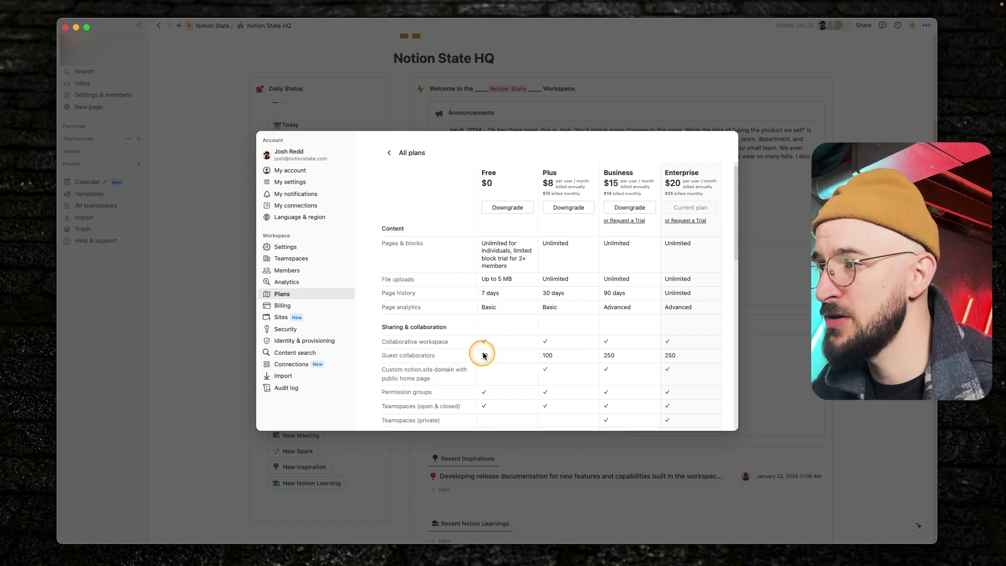
Compare guest collaborator limits, private teamspaces and advanced teamspace permissions across the Free, Plus, Business and Enterprise plans.
{"action": "mouse_move", "coordinate": [558, 356]}
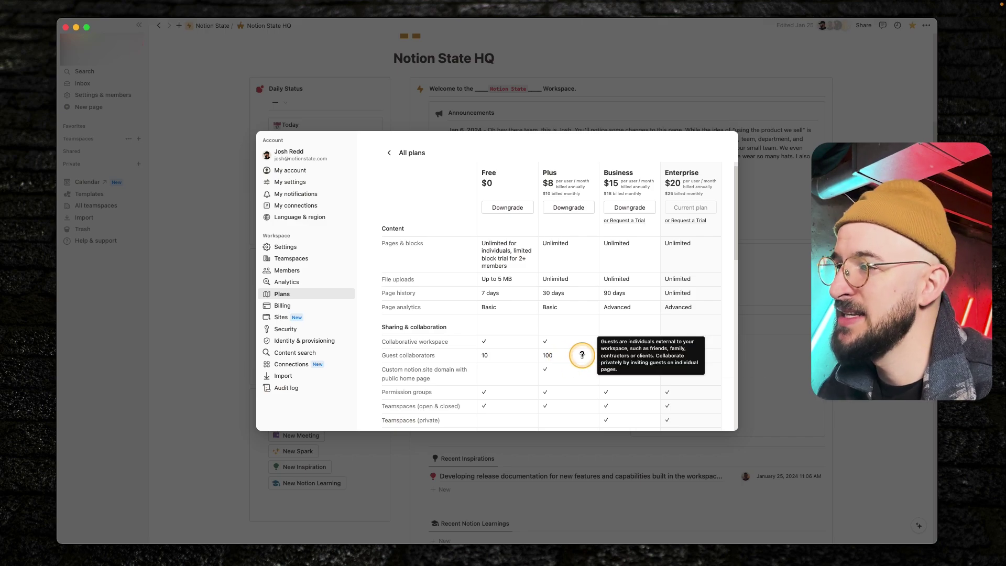
{"action": "scroll", "coordinate": [558, 342], "scroll_direction": "down", "scroll_amount": 3}
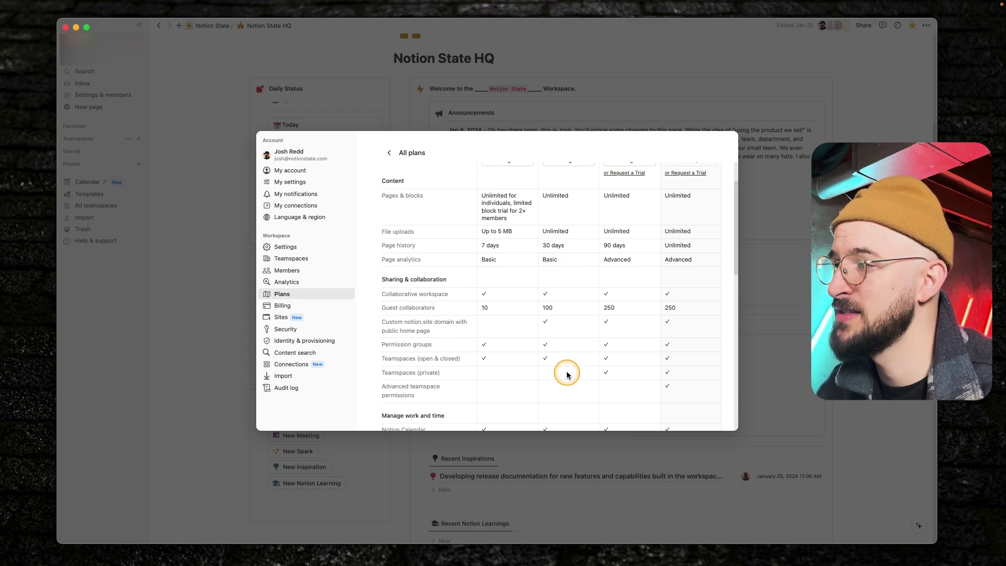
{"action": "scroll", "coordinate": [566, 374], "scroll_direction": "up", "scroll_amount": 3}
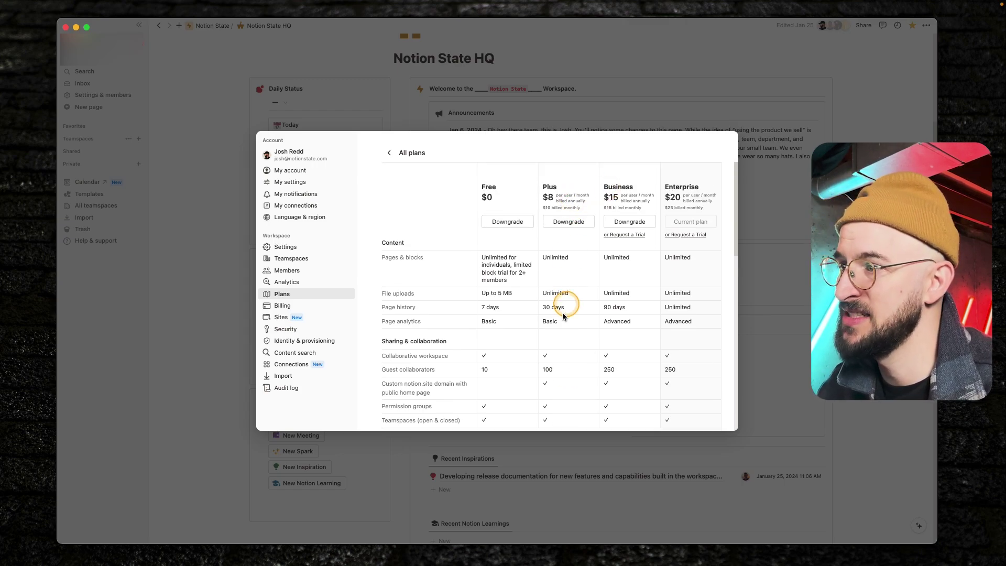
{"action": "scroll", "coordinate": [553, 335], "scroll_direction": "down", "scroll_amount": 4}
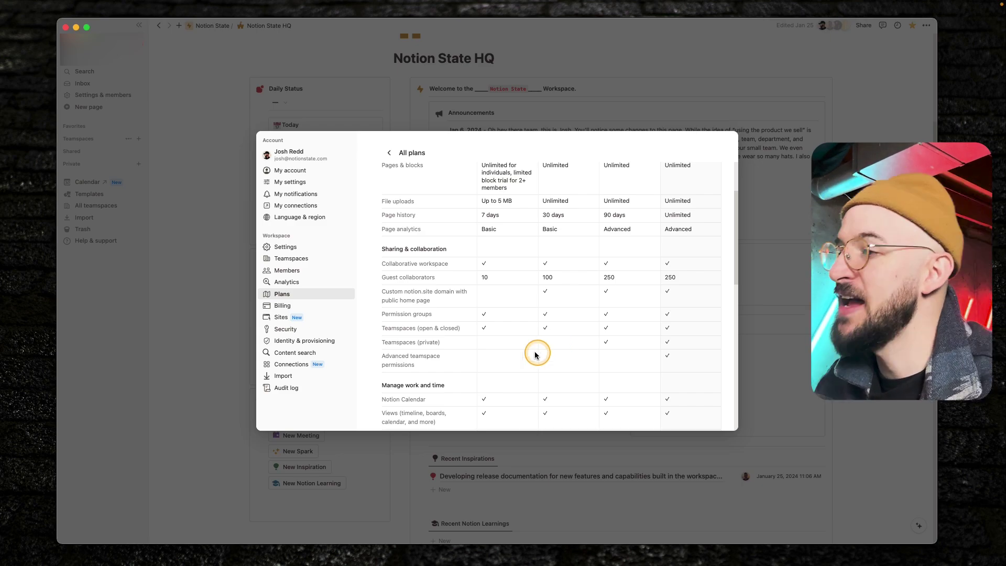
{"action": "mouse_move", "coordinate": [438, 340]}
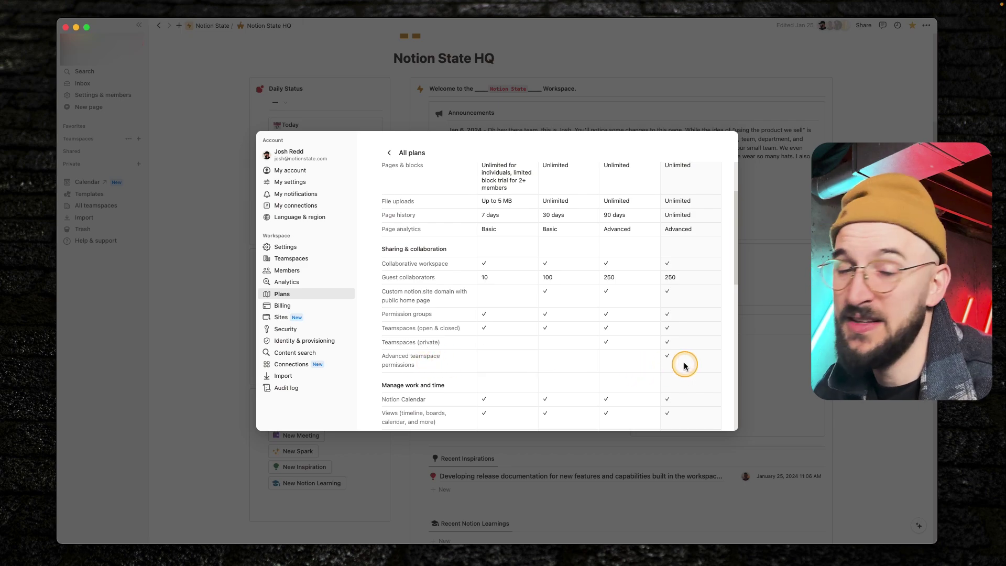
{"action": "scroll", "coordinate": [685, 365], "scroll_direction": "up", "scroll_amount": 5}
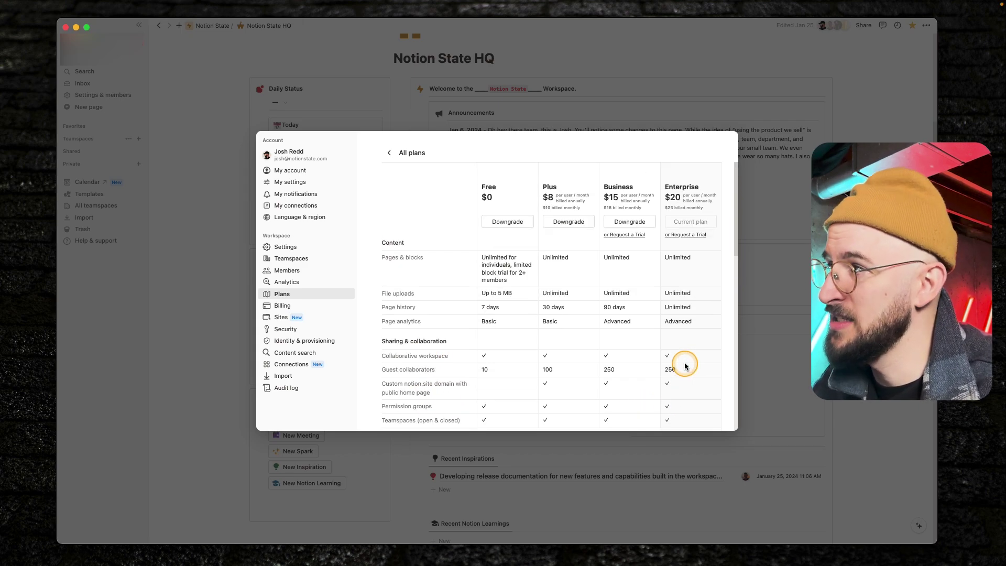
{"action": "scroll", "coordinate": [696, 193], "scroll_direction": "down", "scroll_amount": 5}
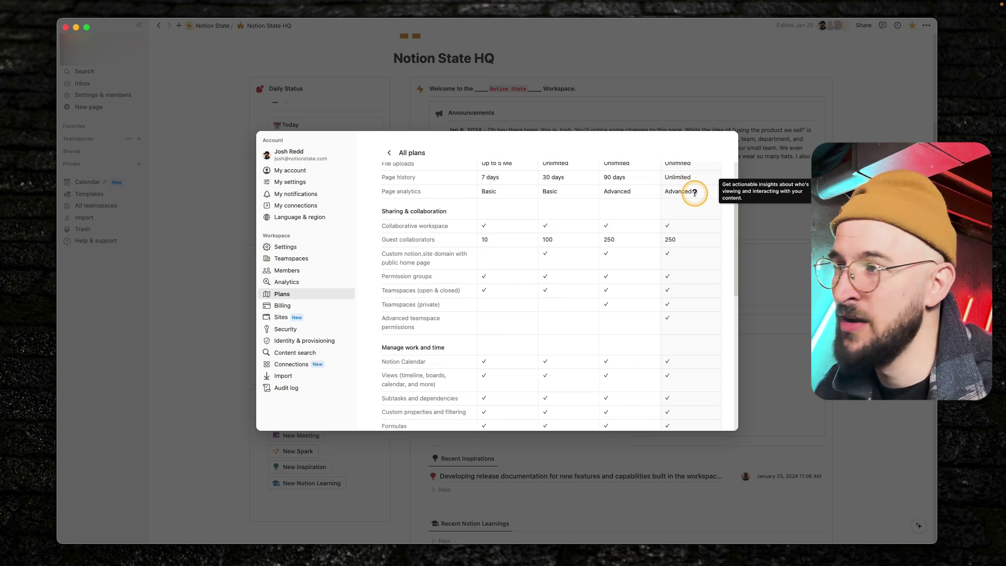
{"action": "mouse_move", "coordinate": [682, 318]}
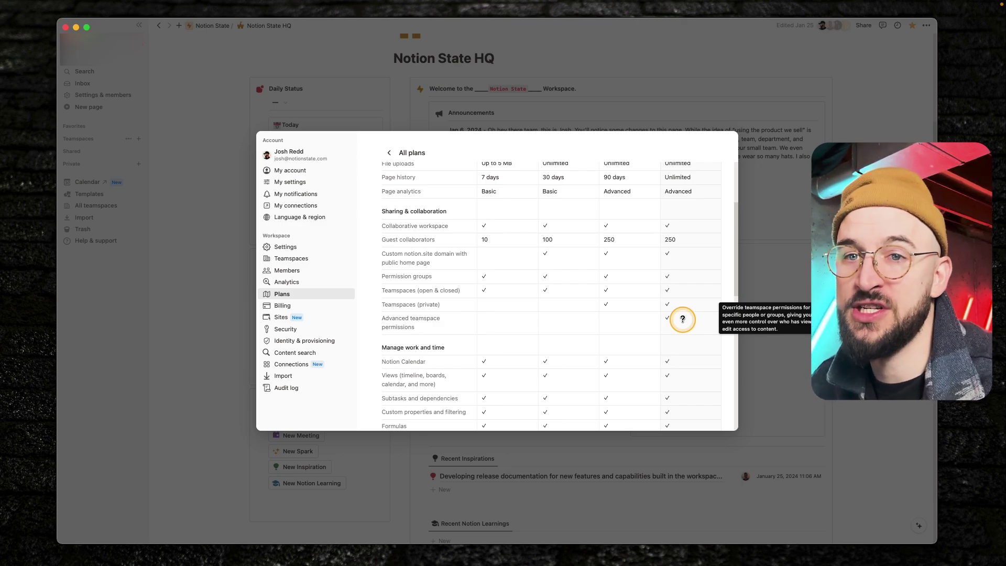
{"action": "scroll", "coordinate": [682, 319], "scroll_direction": "up", "scroll_amount": 2}
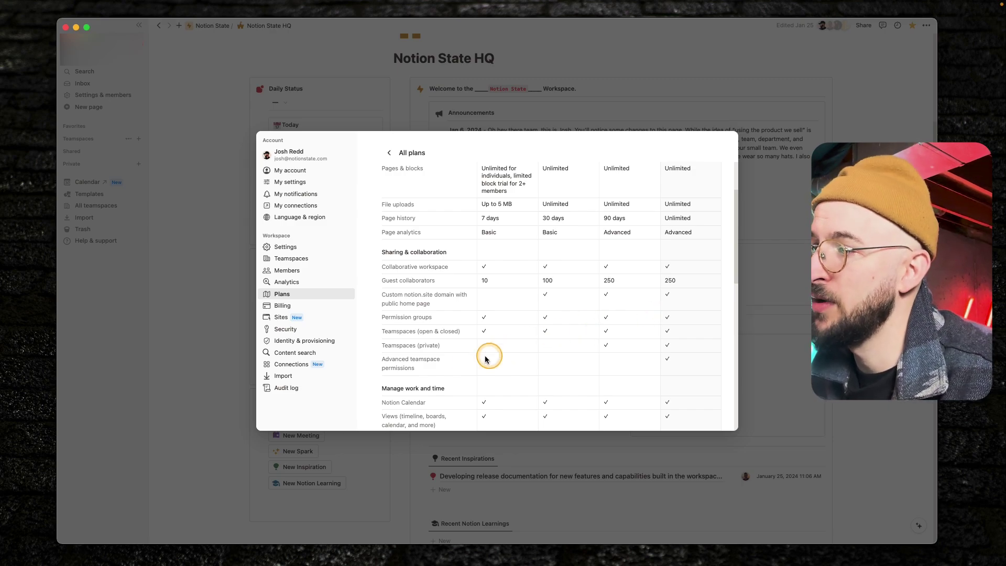
Examine the plans' work management, API and integration features, plus SAML single sign-on and SCIM user provisioning.
{"action": "scroll", "coordinate": [444, 365], "scroll_direction": "down", "scroll_amount": 1}
{"action": "scroll", "coordinate": [444, 364], "scroll_direction": "down", "scroll_amount": 5}
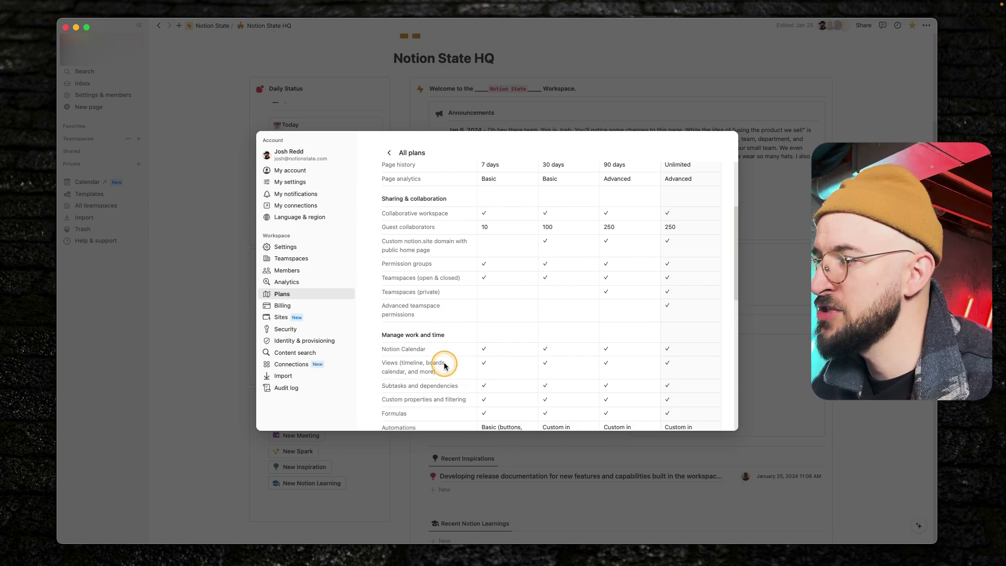
{"action": "scroll", "coordinate": [537, 314], "scroll_direction": "down", "scroll_amount": 3}
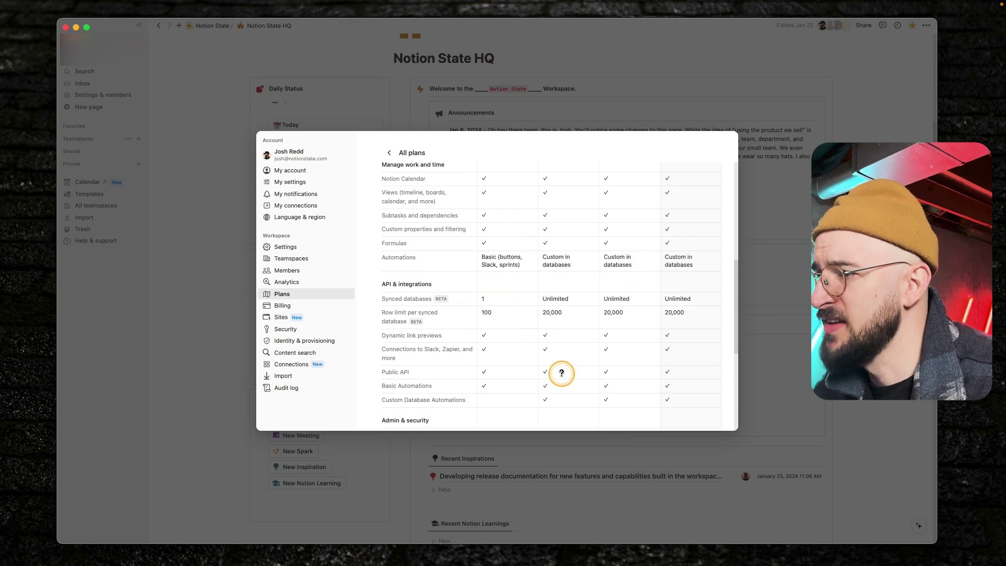
{"action": "scroll", "coordinate": [560, 371], "scroll_direction": "down", "scroll_amount": 2}
{"action": "scroll", "coordinate": [559, 369], "scroll_direction": "down", "scroll_amount": 4}
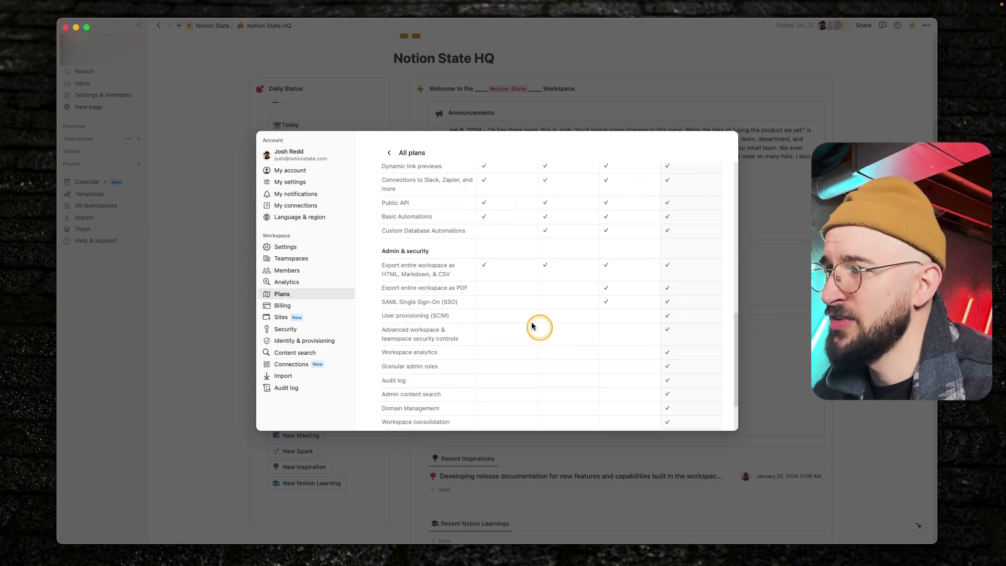
{"action": "mouse_move", "coordinate": [431, 312]}
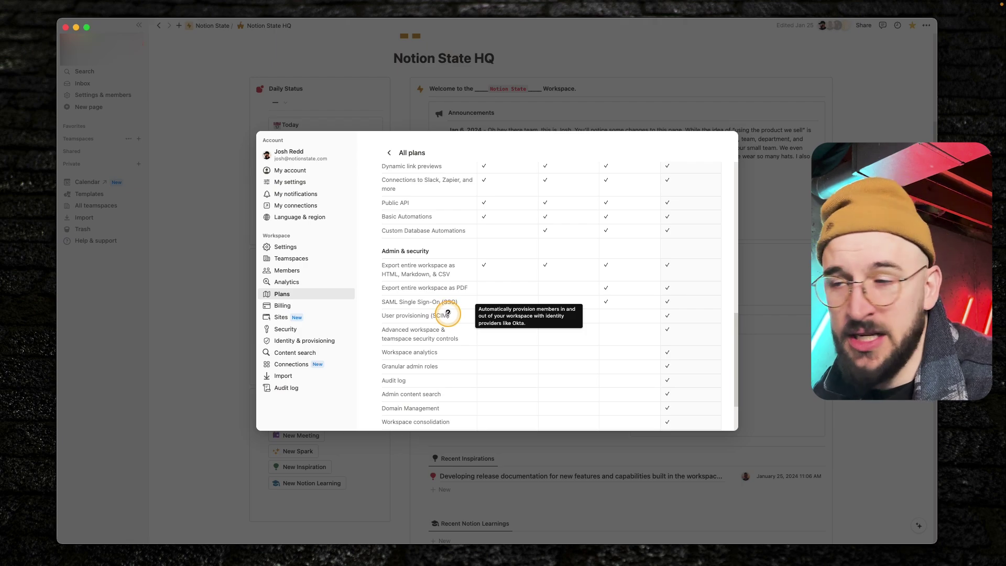
{"action": "mouse_move", "coordinate": [602, 301]}
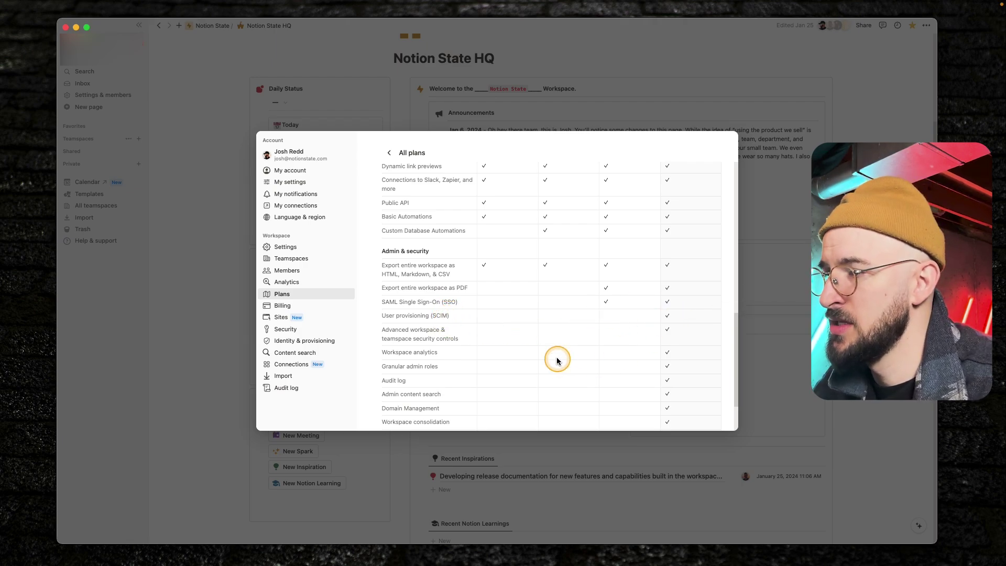
Review the remaining admin and security features in the plan comparison, including the audit log, through to the support options.
{"action": "scroll", "coordinate": [557, 355], "scroll_direction": "down", "scroll_amount": 4}
{"action": "mouse_move", "coordinate": [417, 295]}
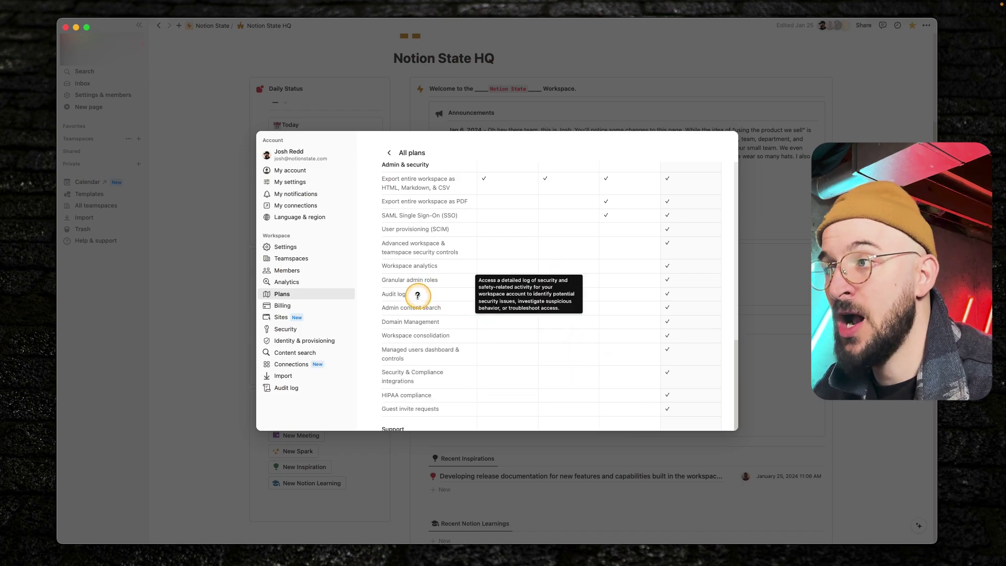
{"action": "scroll", "coordinate": [418, 295], "scroll_direction": "down", "scroll_amount": 1}
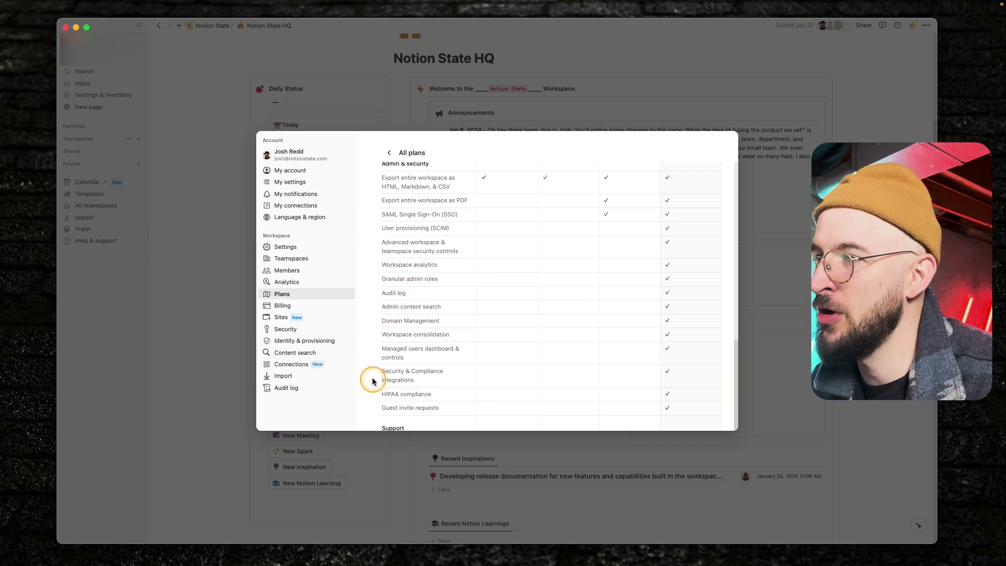
{"action": "mouse_move", "coordinate": [470, 364]}
{"action": "mouse_move", "coordinate": [407, 292]}
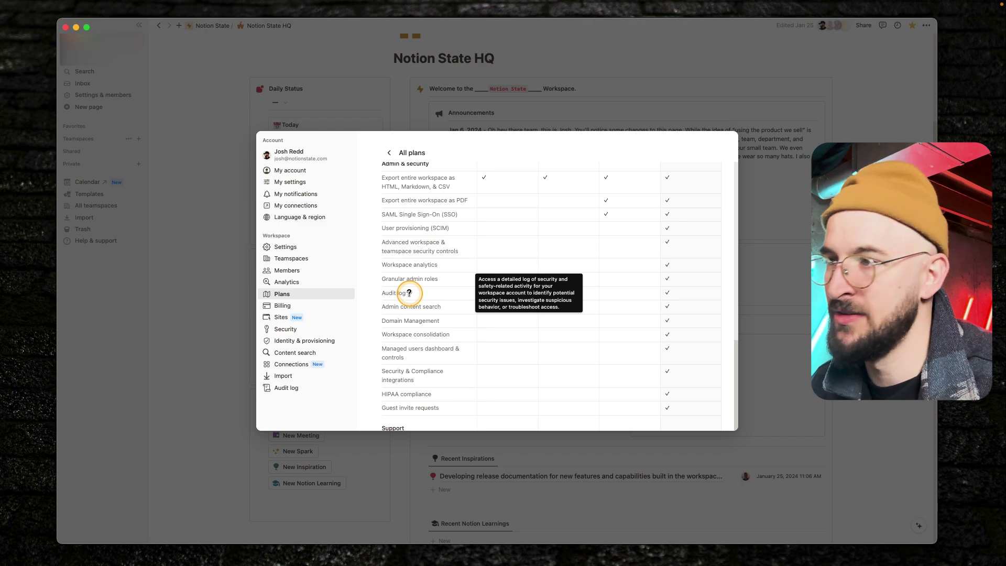
{"action": "scroll", "coordinate": [424, 314], "scroll_direction": "down", "scroll_amount": 4}
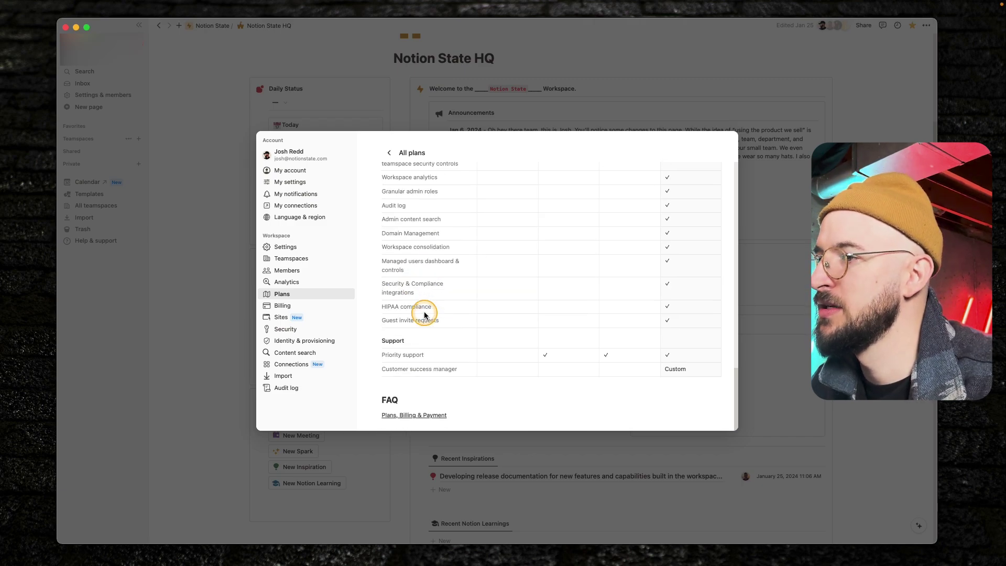
{"action": "scroll", "coordinate": [424, 314], "scroll_direction": "up", "scroll_amount": 10}
{"action": "scroll", "coordinate": [426, 296], "scroll_direction": "down", "scroll_amount": 10}
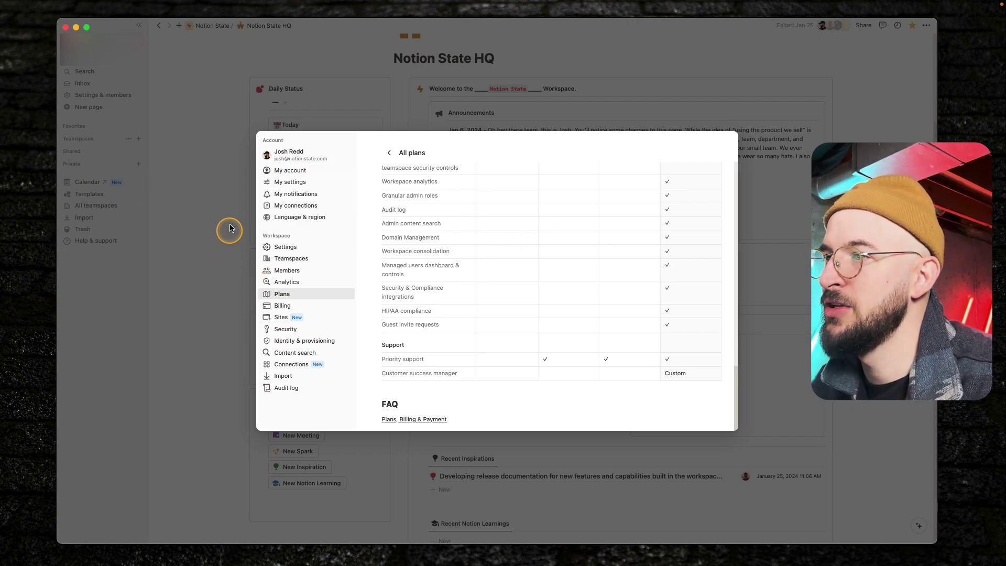
Close and reopen the workspace settings, and skim the full plan comparison again down to the admin and security features.
{"action": "left_click", "coordinate": [106, 98]}
{"action": "left_click", "coordinate": [107, 98]}
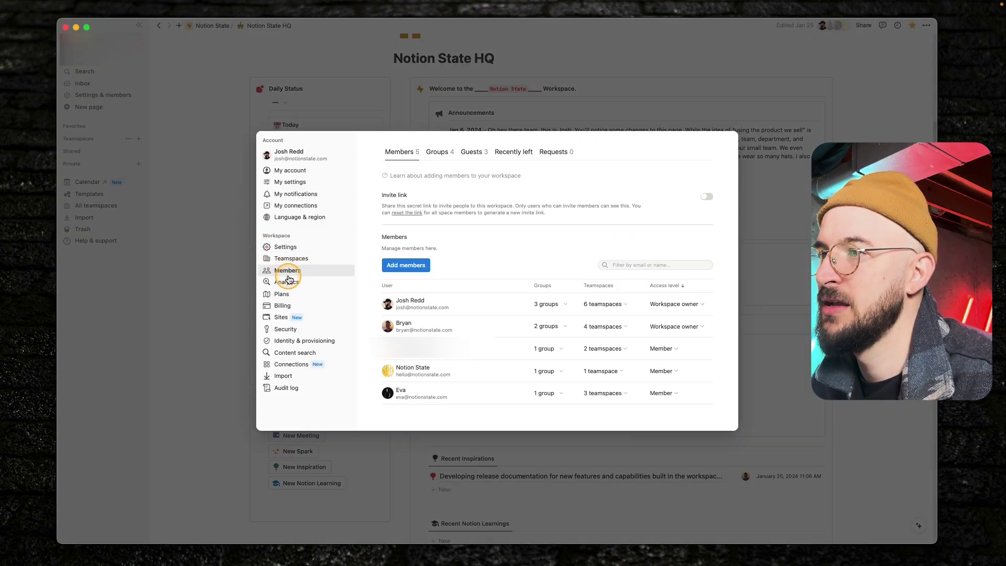
{"action": "left_click", "coordinate": [283, 293]}
{"action": "left_click", "coordinate": [405, 336]}
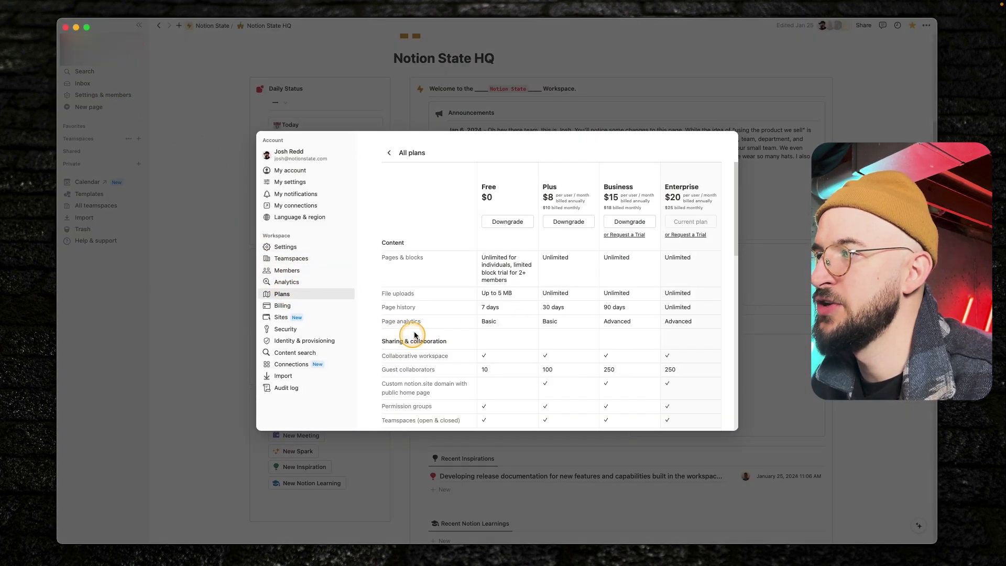
{"action": "scroll", "coordinate": [545, 315], "scroll_direction": "down", "scroll_amount": 15}
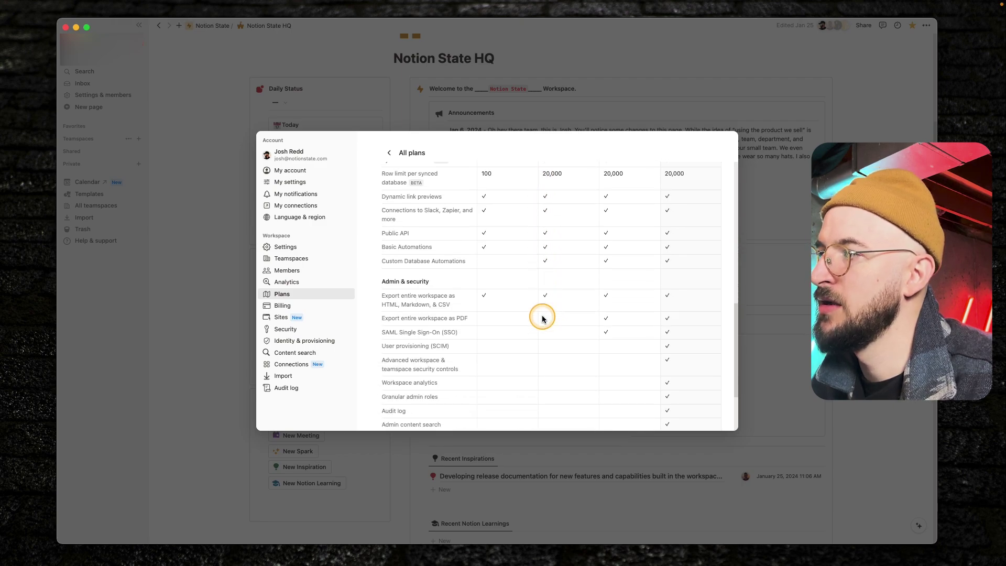
{"action": "scroll", "coordinate": [542, 319], "scroll_direction": "up", "scroll_amount": 15}
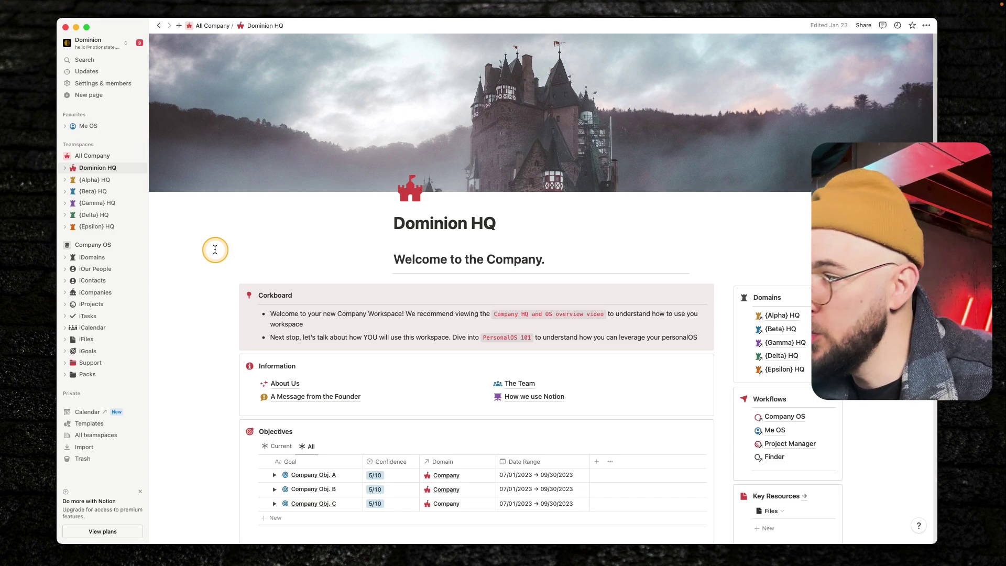
Look over the corkboard, information links and company objectives on the Dominion HQ page of the Dominion workspace.
{"action": "scroll", "coordinate": [337, 321], "scroll_direction": "down", "scroll_amount": 1}
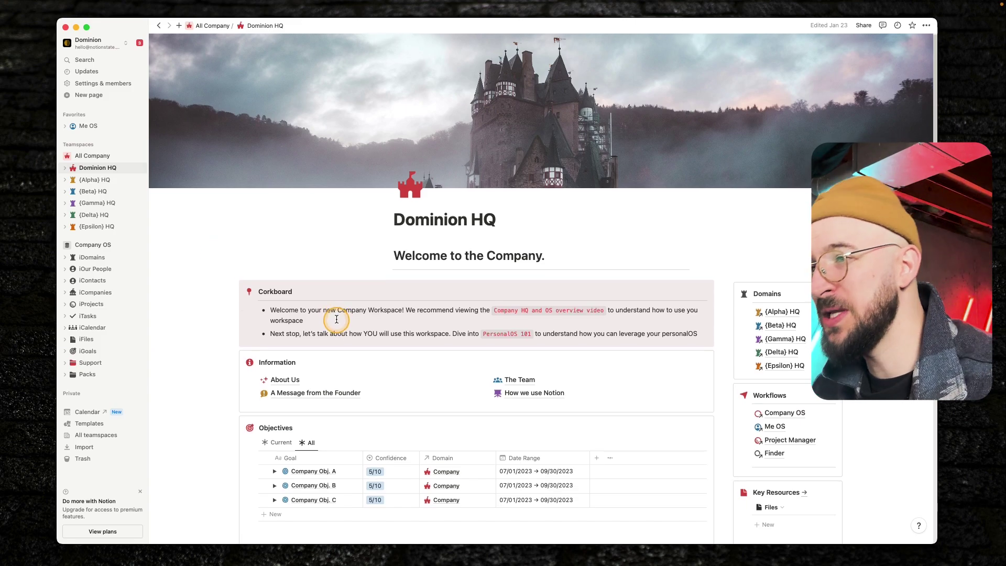
{"action": "scroll", "coordinate": [336, 319], "scroll_direction": "down", "scroll_amount": 2}
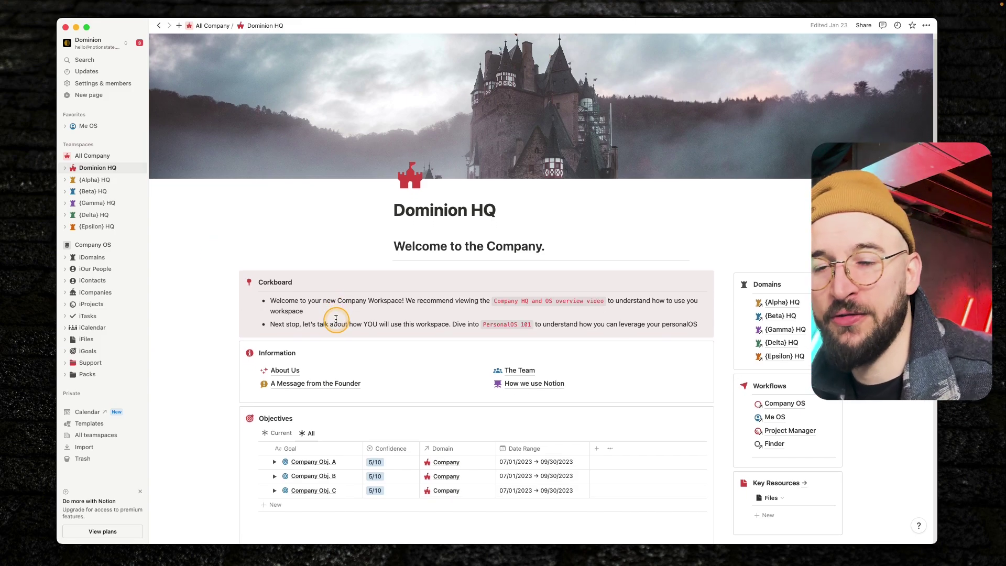
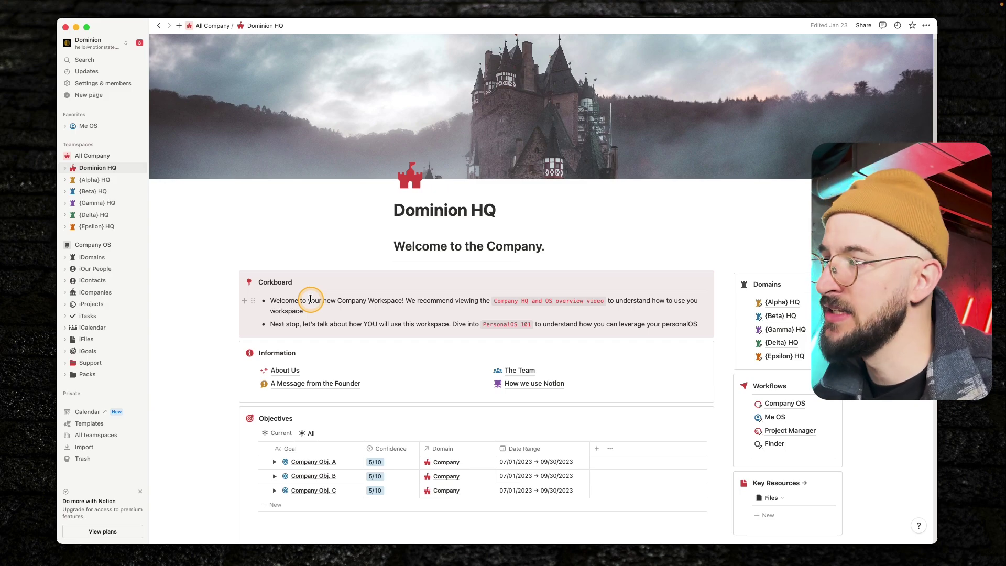
{"action": "scroll", "coordinate": [285, 303], "scroll_direction": "down", "scroll_amount": 1}
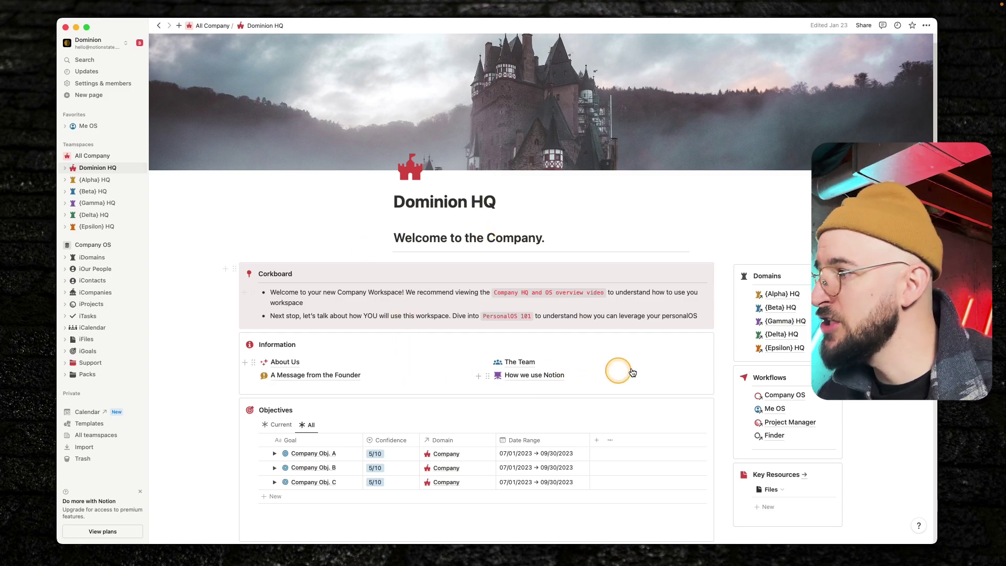
Visit the Beta, Alpha, Gamma and Epsilon domain HQ pages in turn, and return to Alpha HQ.
{"action": "left_click", "coordinate": [783, 307]}
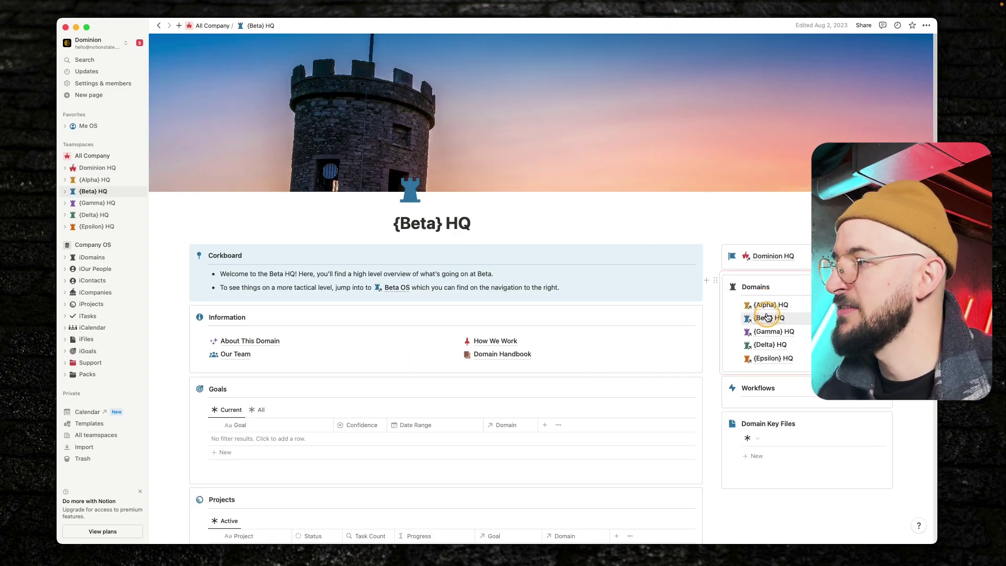
{"action": "left_click", "coordinate": [767, 305]}
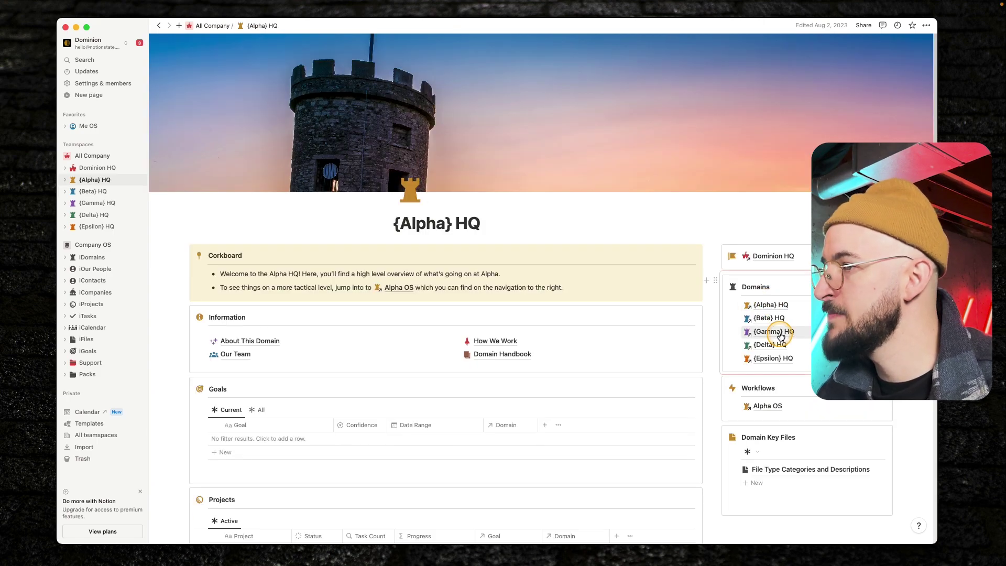
{"action": "left_click", "coordinate": [771, 331]}
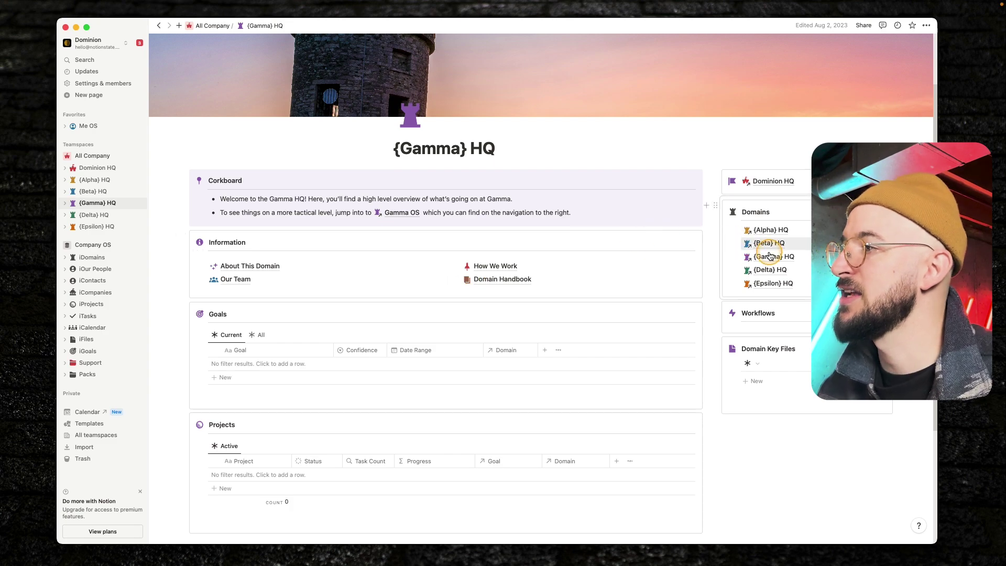
{"action": "left_click", "coordinate": [770, 282]}
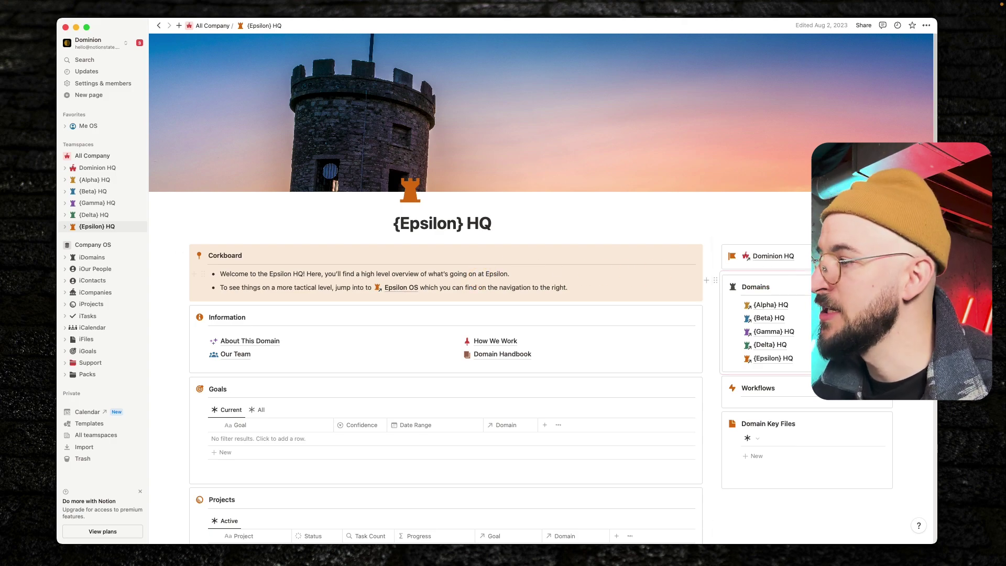
{"action": "left_click", "coordinate": [788, 305]}
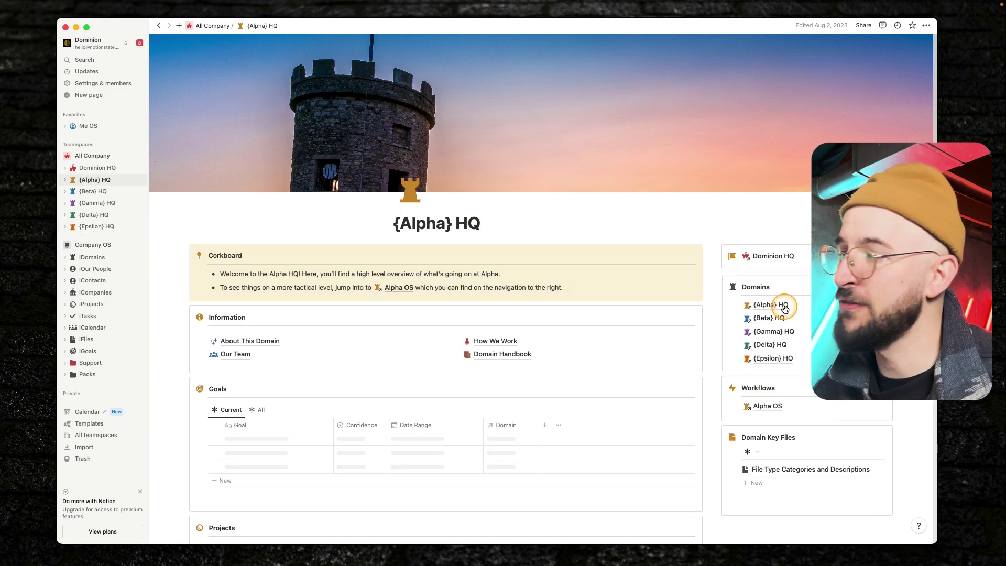
Visit Alpha OS with its Projects, Goals and Files perspectives, and continue to My Tasks in Me OS.
{"action": "left_click", "coordinate": [767, 406]}
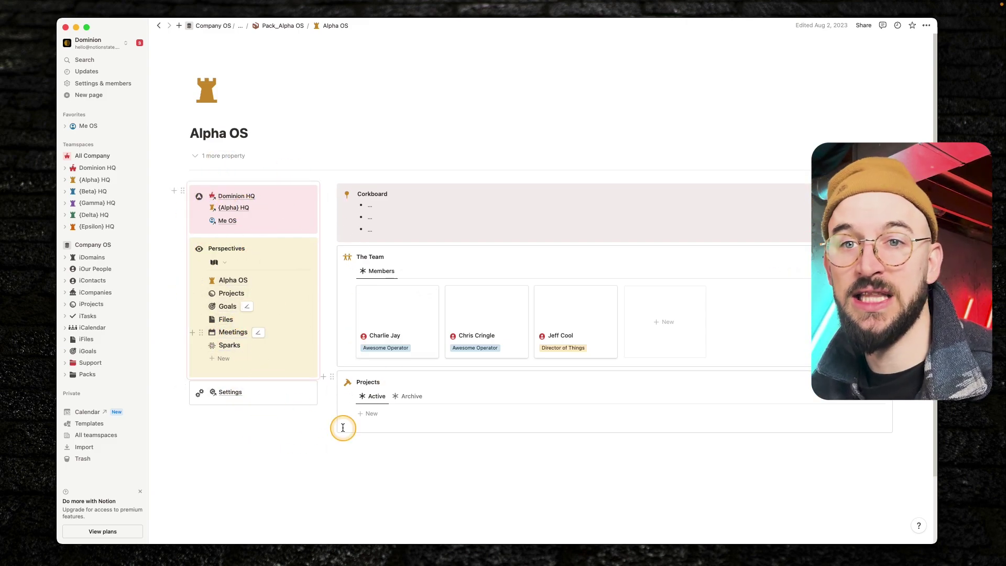
{"action": "left_click", "coordinate": [231, 291]}
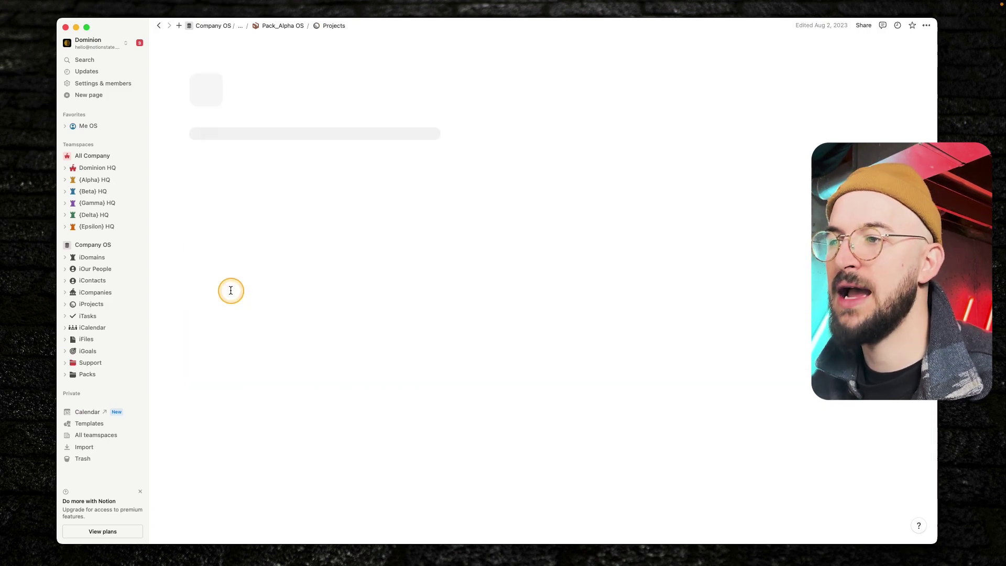
{"action": "left_click", "coordinate": [227, 308]}
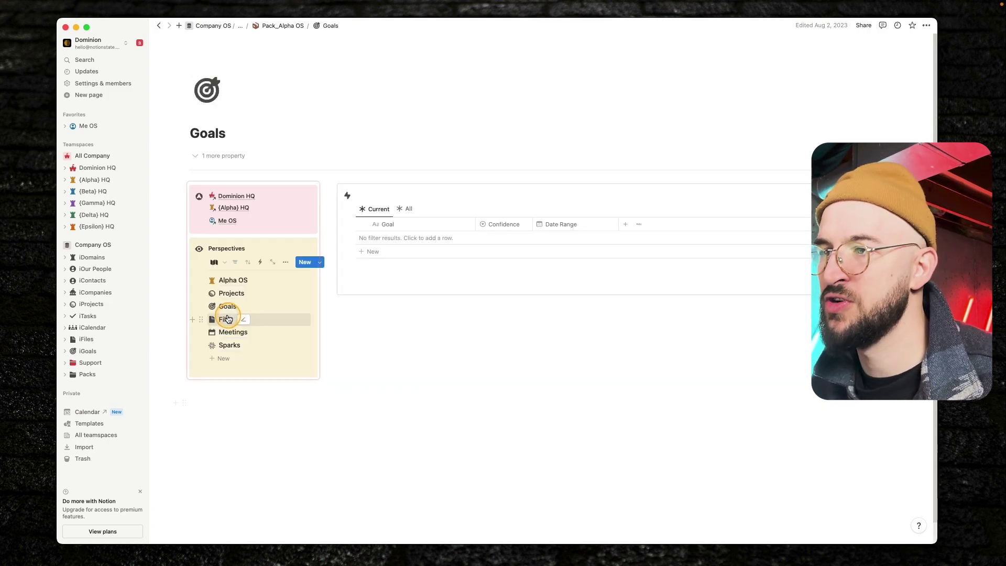
{"action": "left_click", "coordinate": [228, 319]}
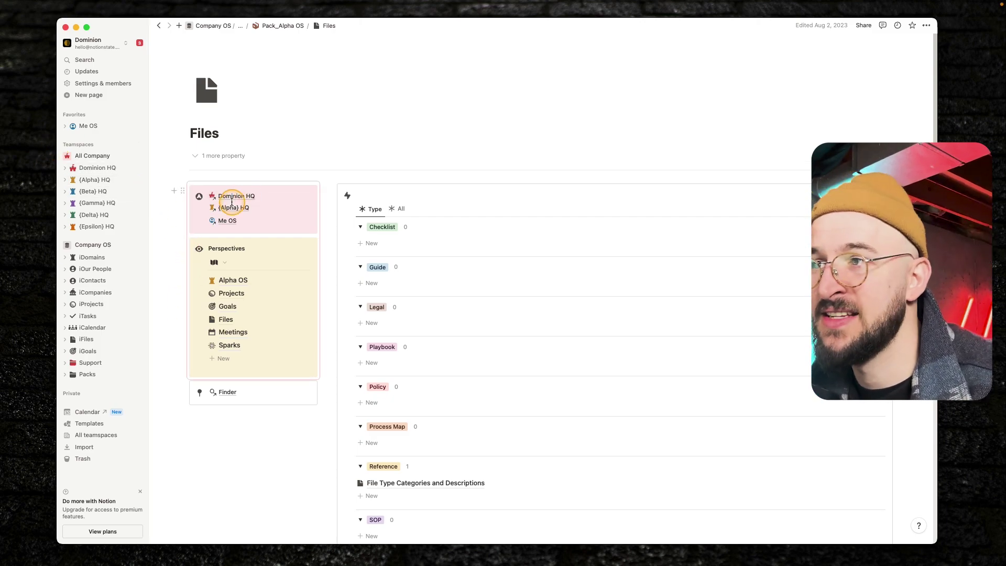
{"action": "left_click", "coordinate": [226, 220]}
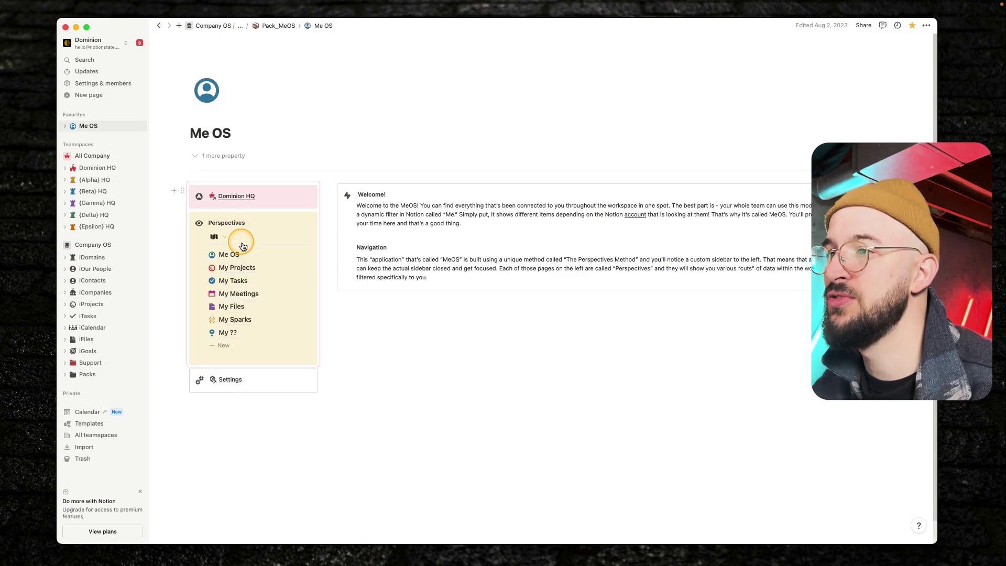
{"action": "left_click", "coordinate": [236, 282]}
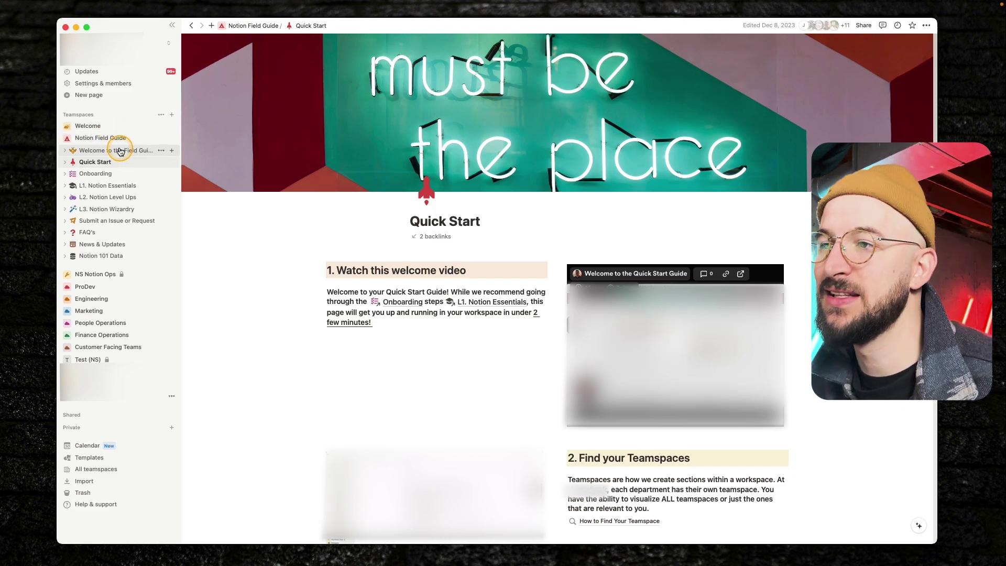
Read the Welcome to the Field Guide page in the Notion Field Guide teamspace, down to News & Updates.
{"action": "left_click", "coordinate": [120, 151]}
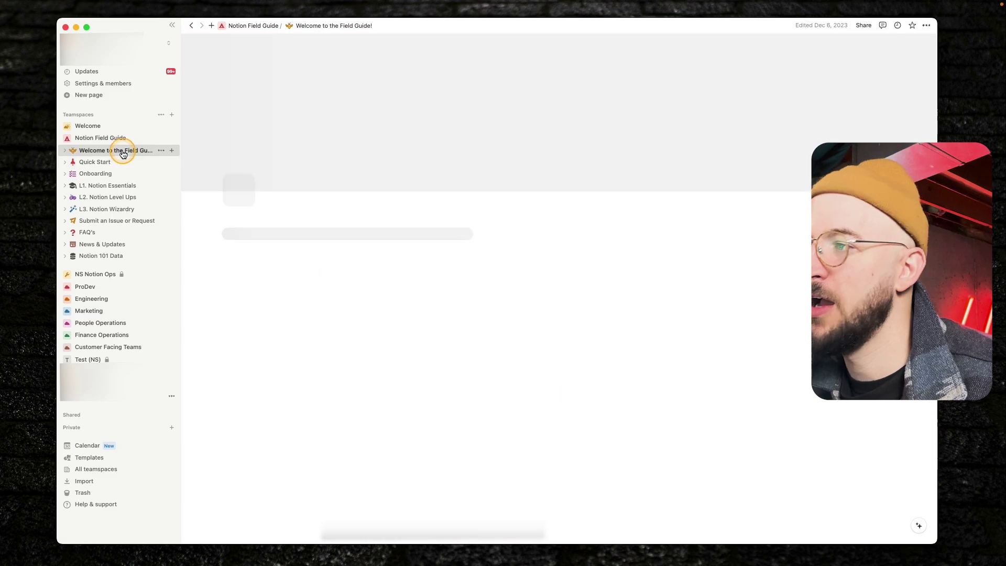
{"action": "scroll", "coordinate": [328, 309], "scroll_direction": "down", "scroll_amount": 9}
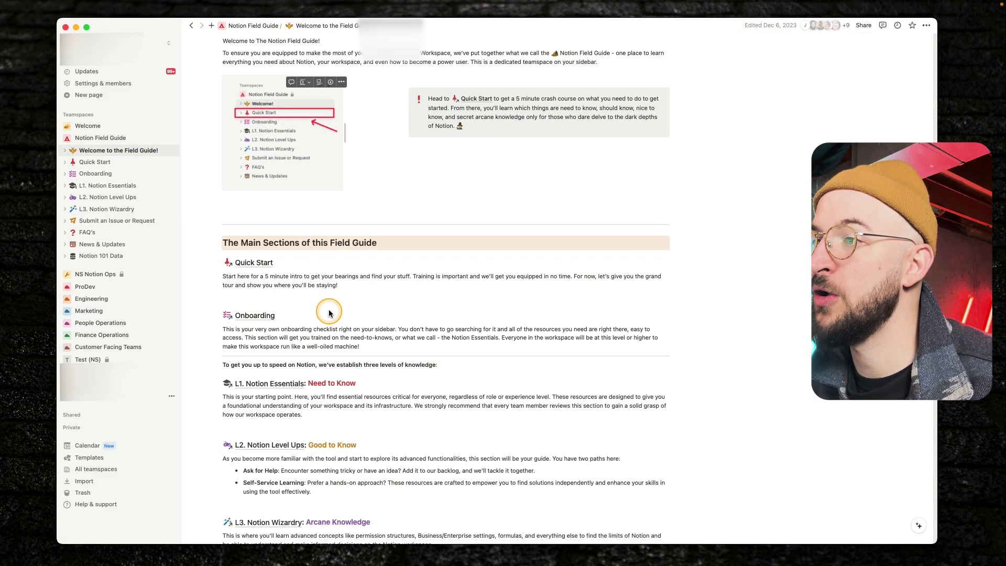
{"action": "scroll", "coordinate": [292, 255], "scroll_direction": "down", "scroll_amount": 5}
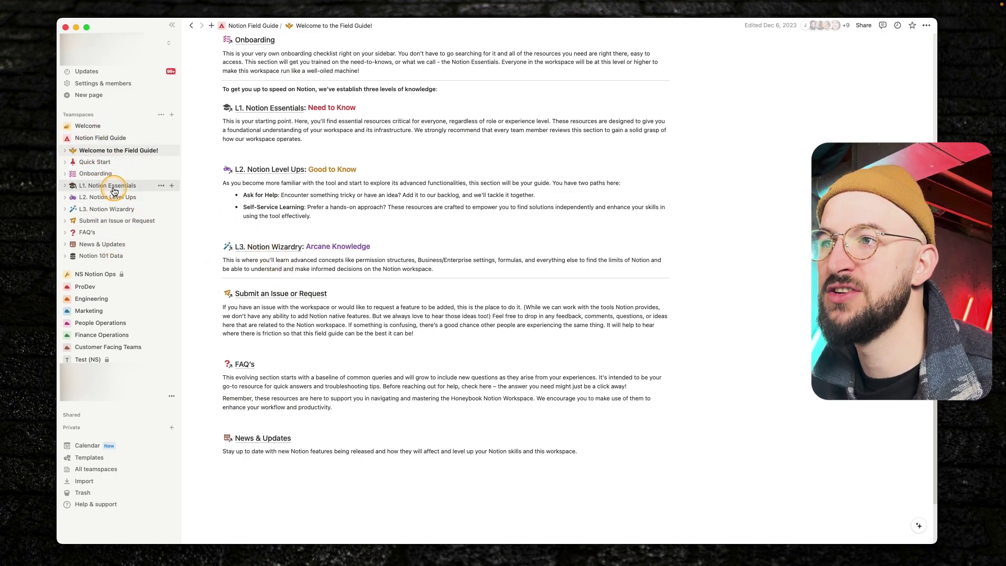
Look through the Quick Start page from the welcome video to the Office Hours section, and return to its beginning.
{"action": "left_click", "coordinate": [99, 162]}
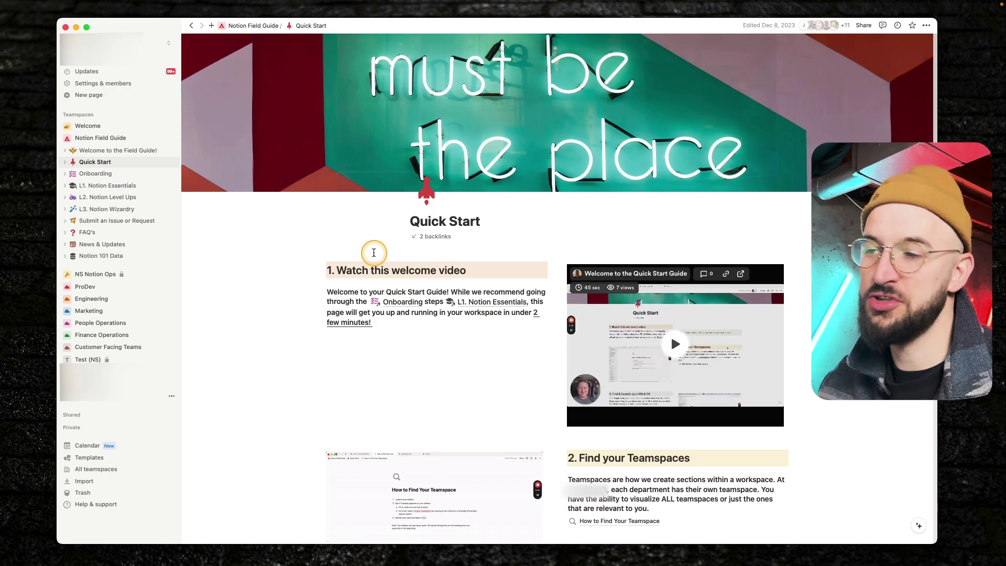
{"action": "scroll", "coordinate": [372, 254], "scroll_direction": "down", "scroll_amount": 5}
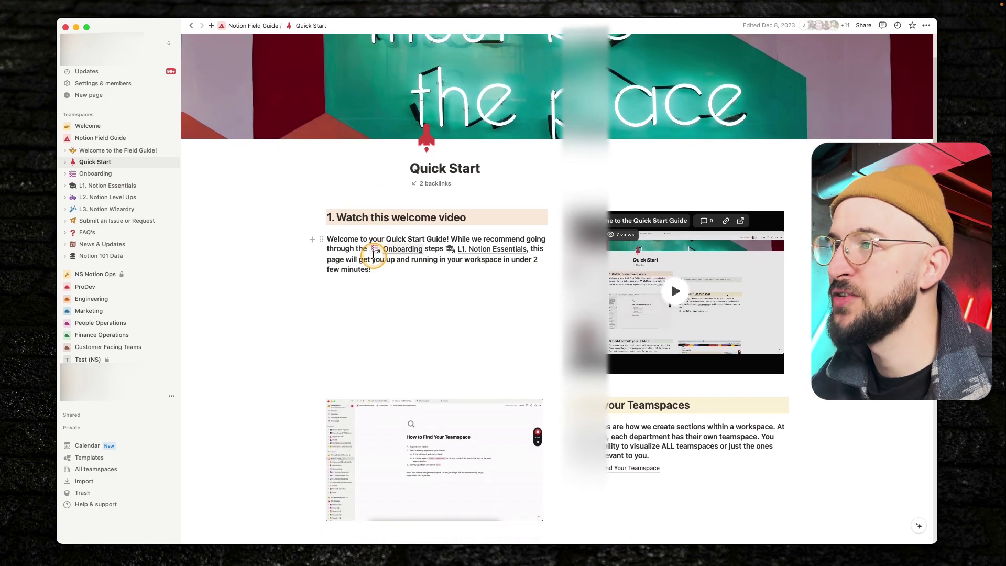
{"action": "scroll", "coordinate": [367, 258], "scroll_direction": "down", "scroll_amount": 12}
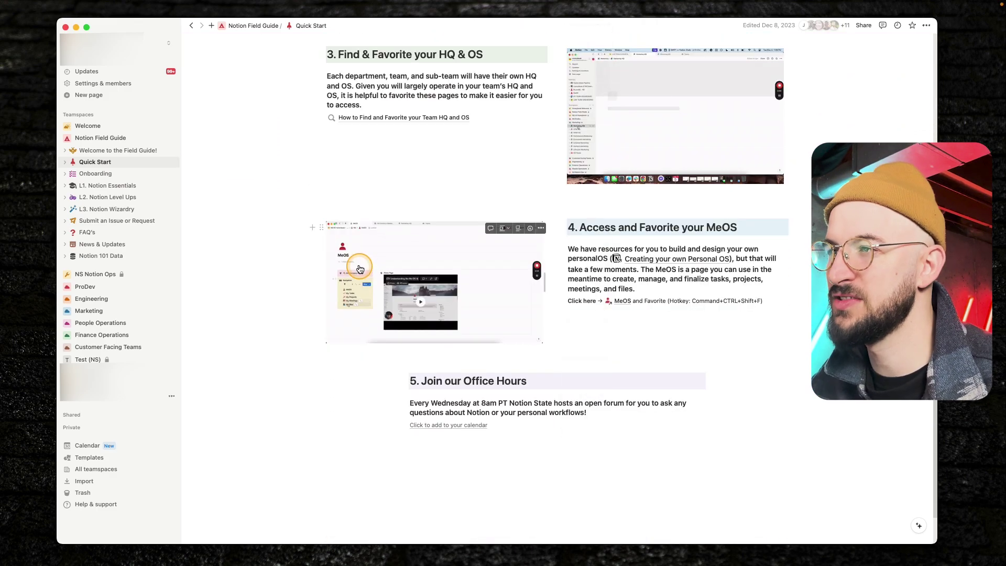
{"action": "scroll", "coordinate": [359, 269], "scroll_direction": "up", "scroll_amount": 15}
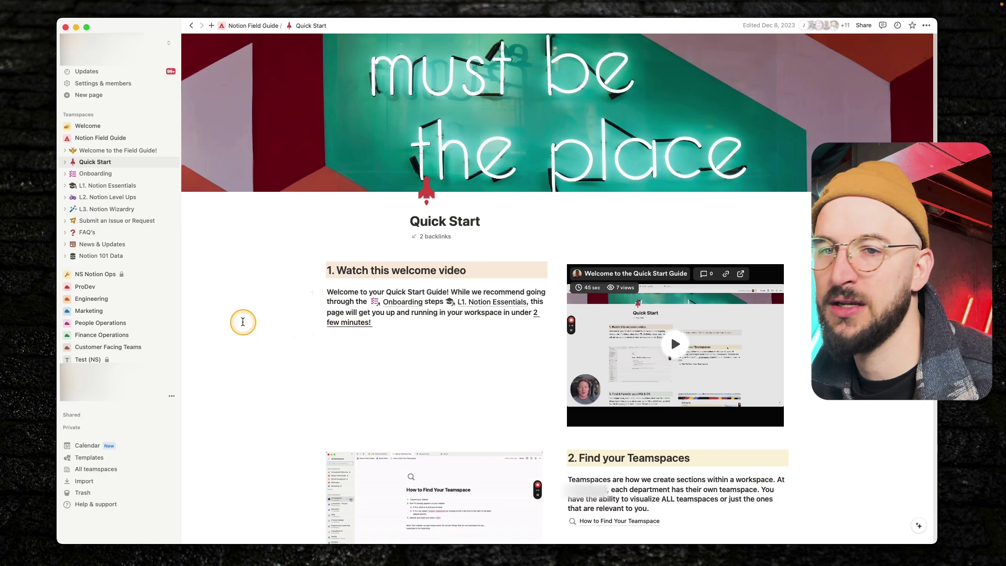
Review the Onboarding page and its task list, looking into the Using your PersonalOS task and closing it again.
{"action": "left_click", "coordinate": [116, 173]}
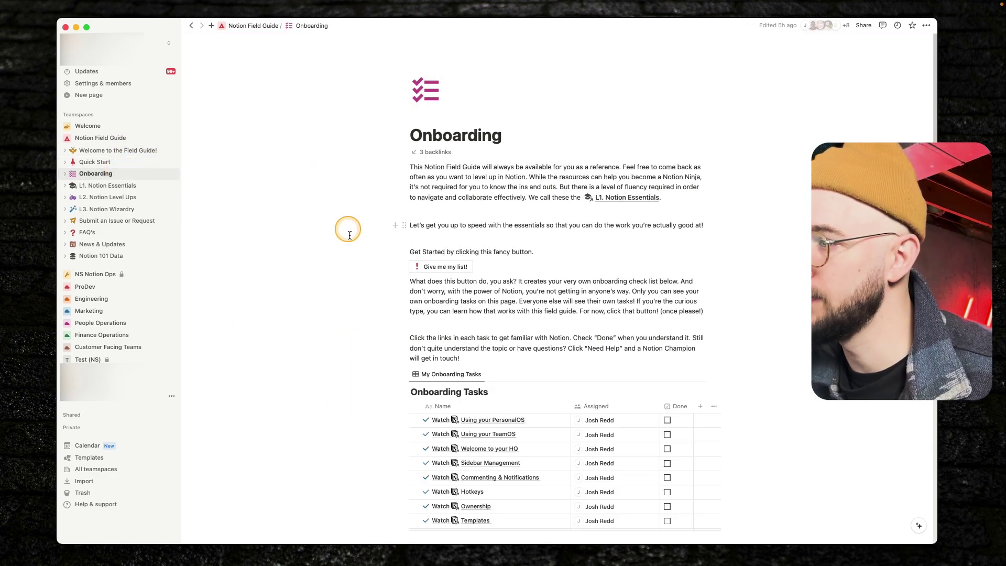
{"action": "scroll", "coordinate": [348, 262], "scroll_direction": "down", "scroll_amount": 2}
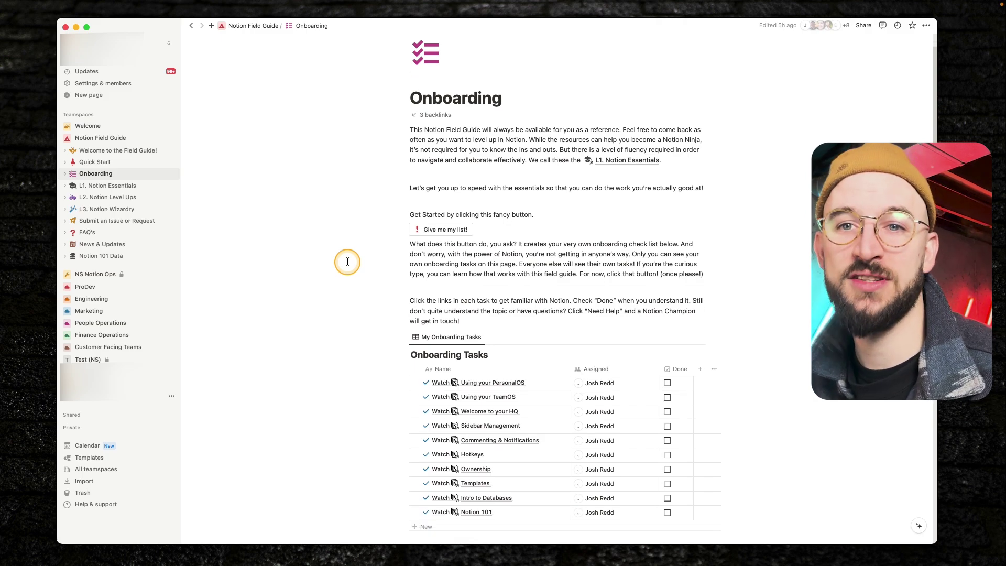
{"action": "scroll", "coordinate": [335, 224], "scroll_direction": "down", "scroll_amount": 4}
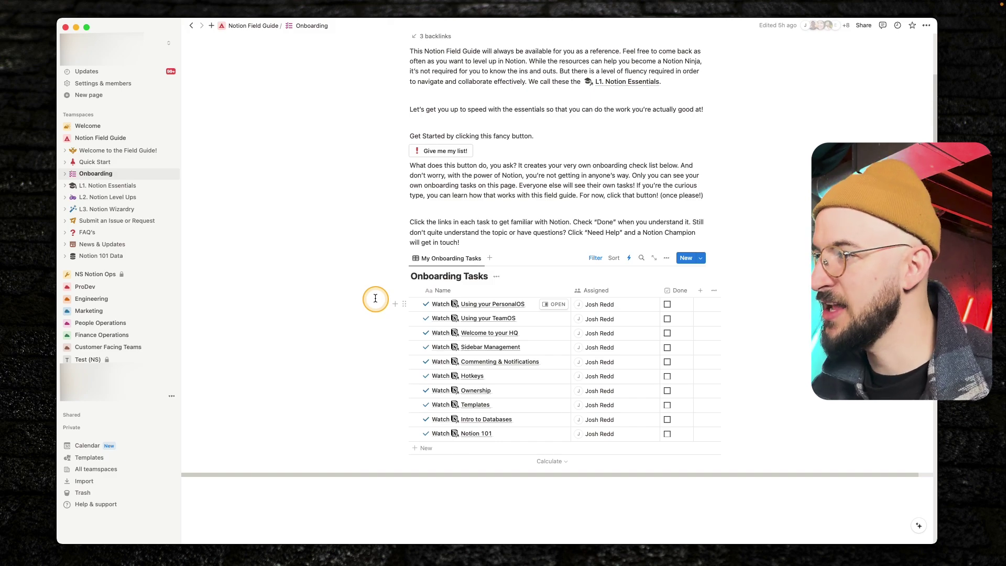
{"action": "left_click", "coordinate": [556, 304]}
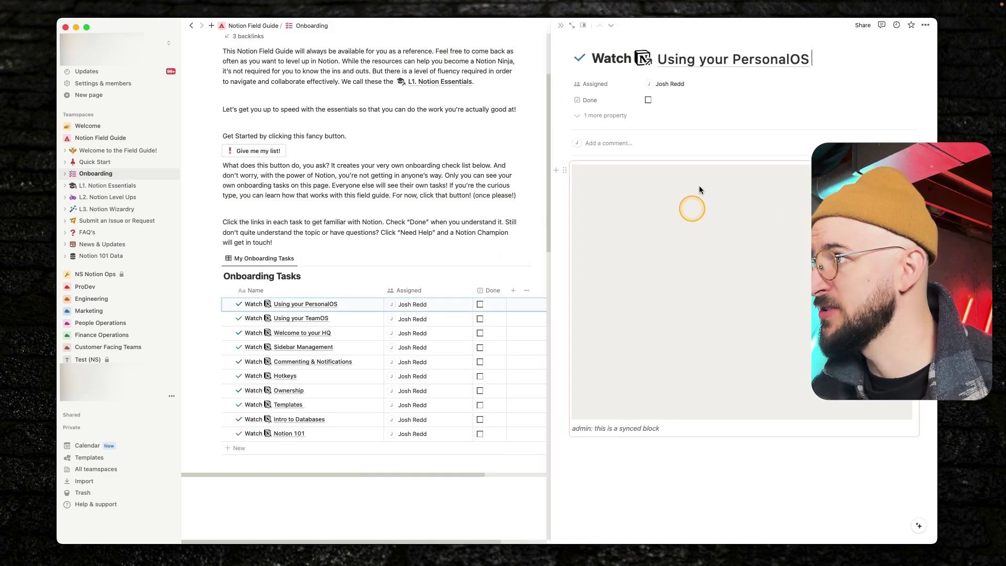
{"action": "left_click", "coordinate": [559, 26]}
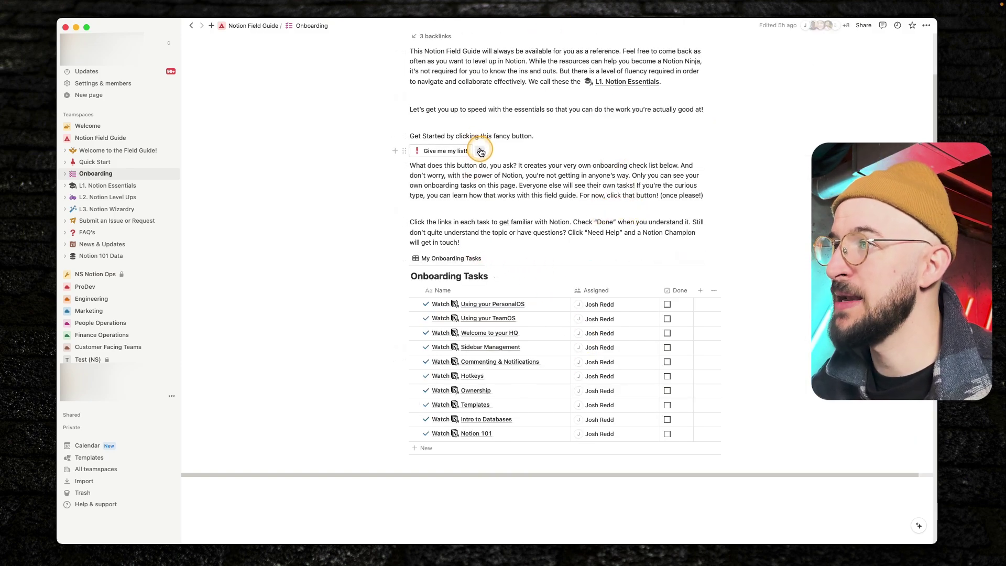
{"action": "scroll", "coordinate": [482, 158], "scroll_direction": "up", "scroll_amount": 3}
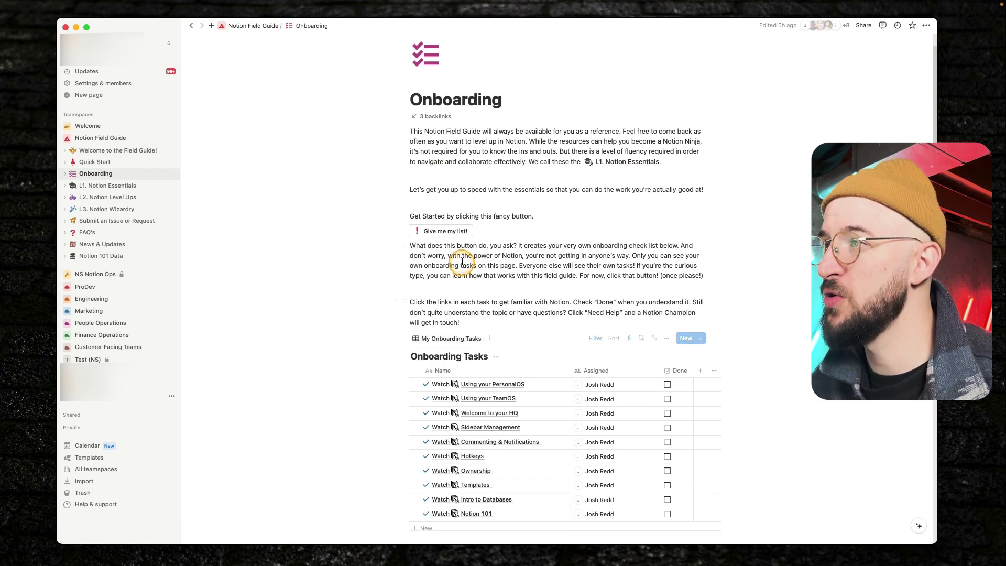
{"action": "left_click", "coordinate": [480, 232]}
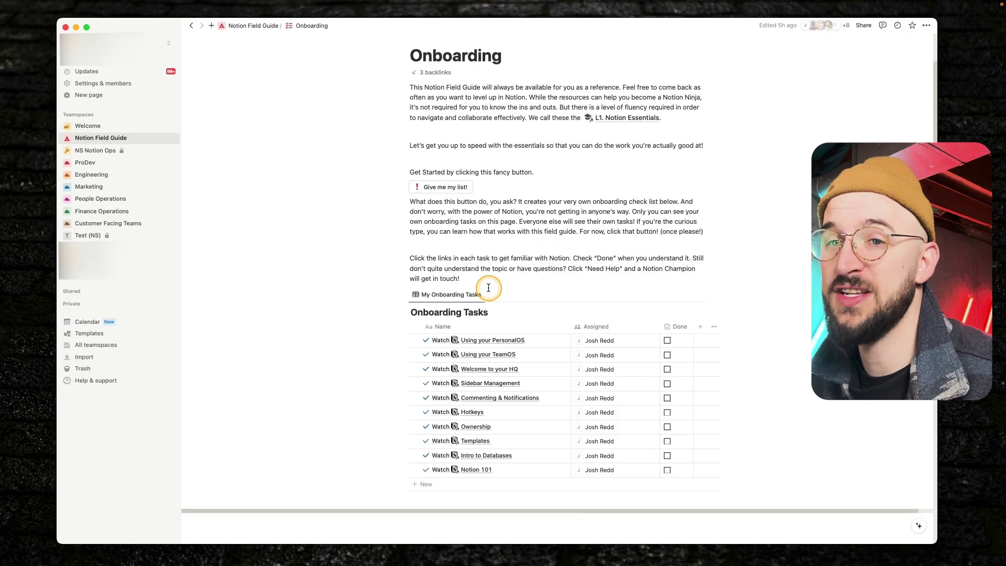
Mark the Using your PersonalOS, Using your TeamOS and Welcome to your HQ onboarding tasks as done.
{"action": "scroll", "coordinate": [489, 292], "scroll_direction": "down", "scroll_amount": 1}
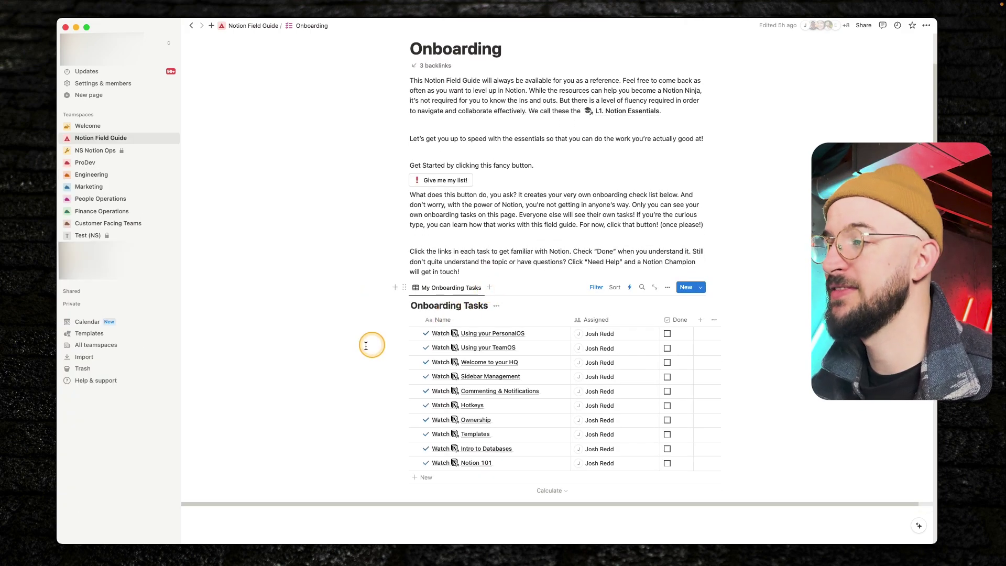
{"action": "left_click", "coordinate": [667, 333]}
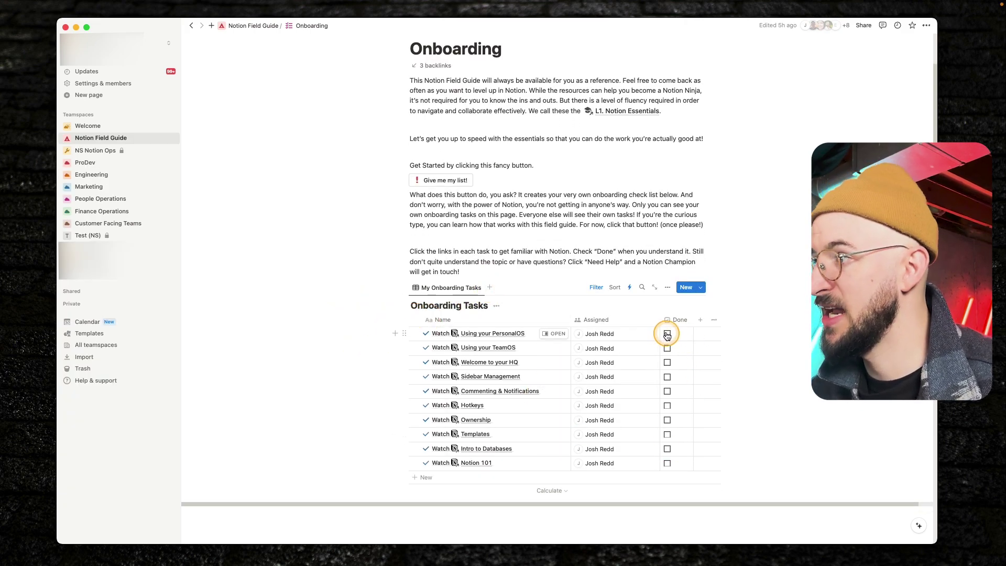
{"action": "left_click", "coordinate": [667, 348]}
{"action": "left_click", "coordinate": [668, 363]}
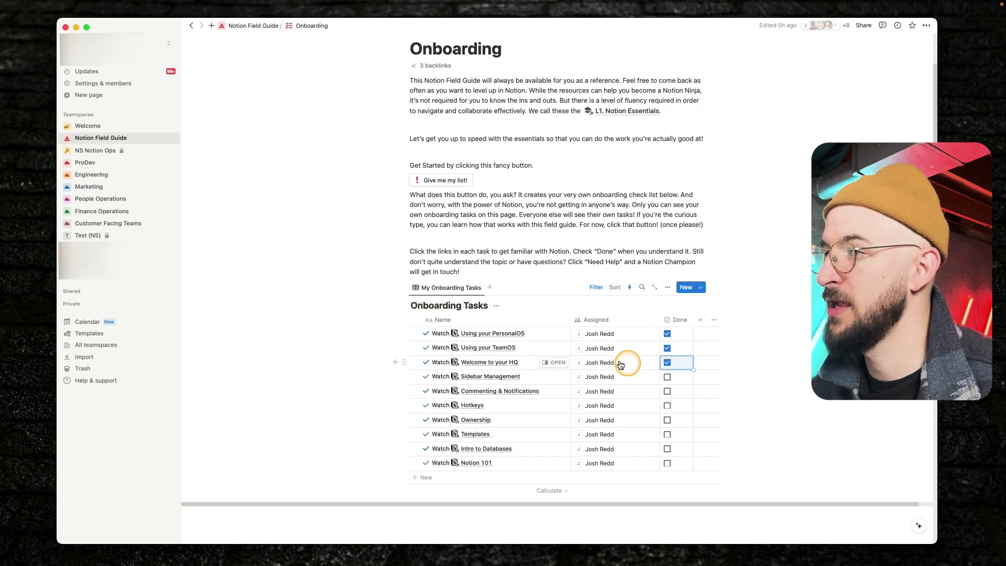
View and close the Welcome to your HQ task, and briefly select all onboarding tasks before clearing the selection.
{"action": "left_click", "coordinate": [549, 364]}
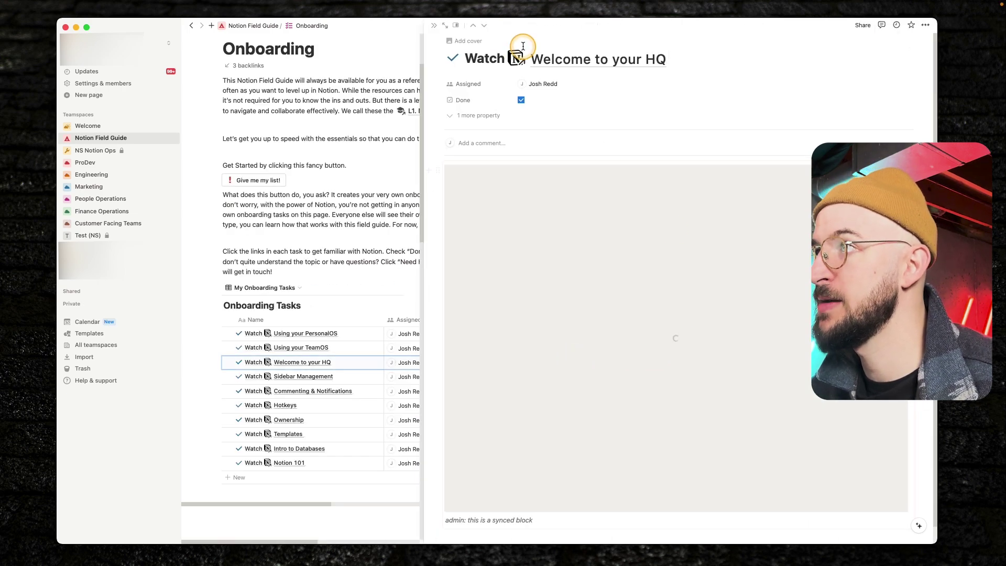
{"action": "left_click", "coordinate": [434, 27]}
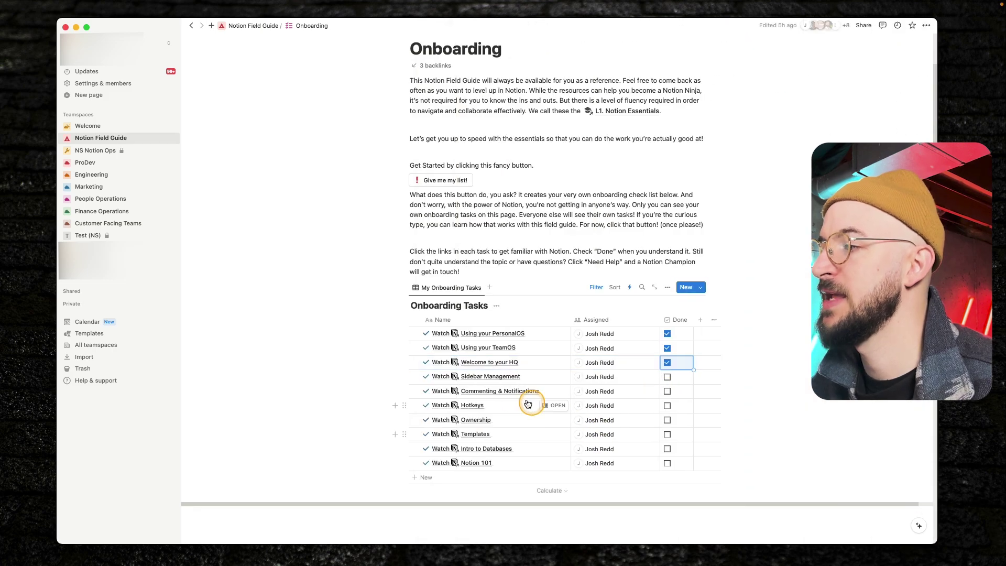
{"action": "left_click_drag", "start_coordinate": [330, 325], "coordinate": [514, 465]}
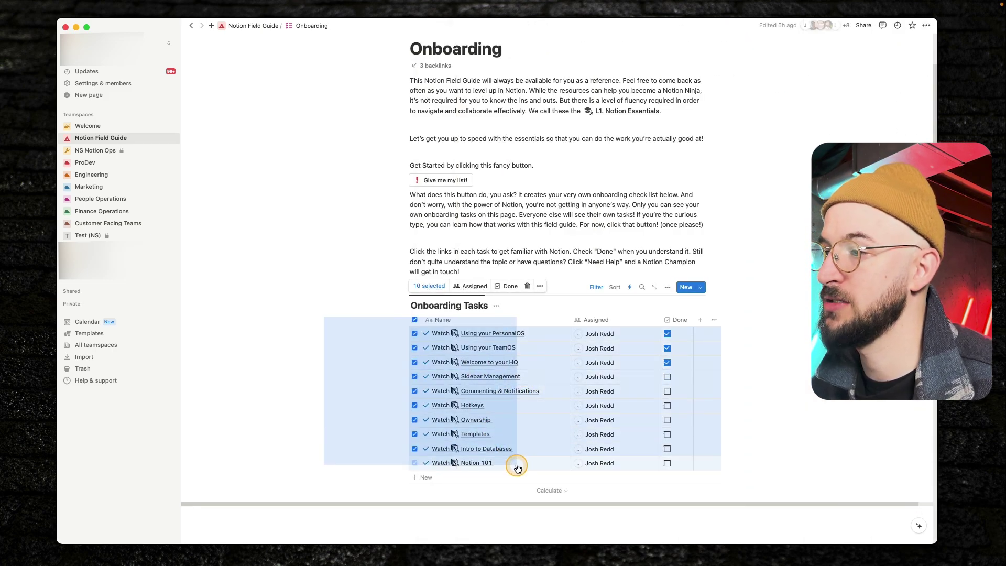
{"action": "left_click", "coordinate": [314, 340]}
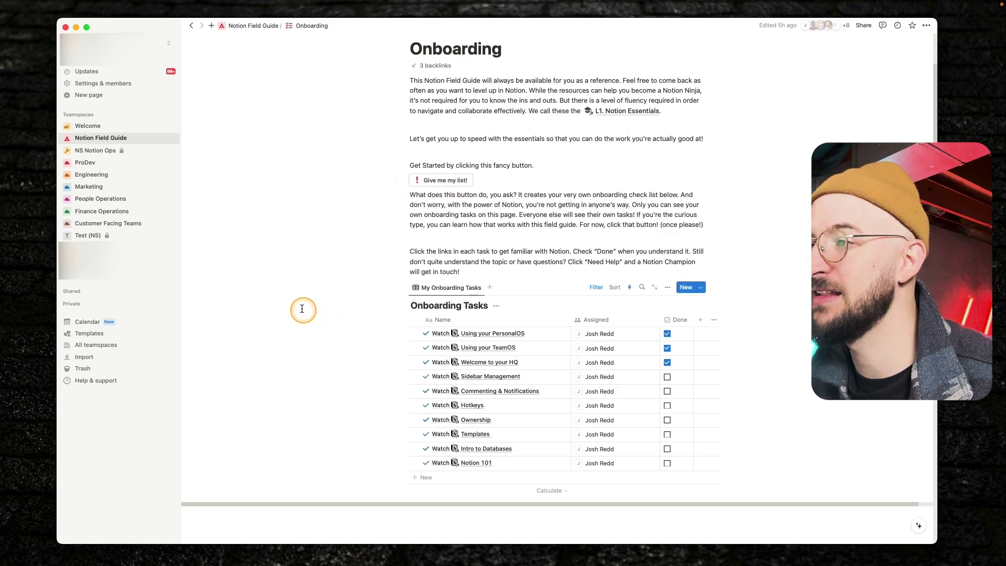
{"action": "left_click_drag", "start_coordinate": [288, 301], "coordinate": [336, 357]}
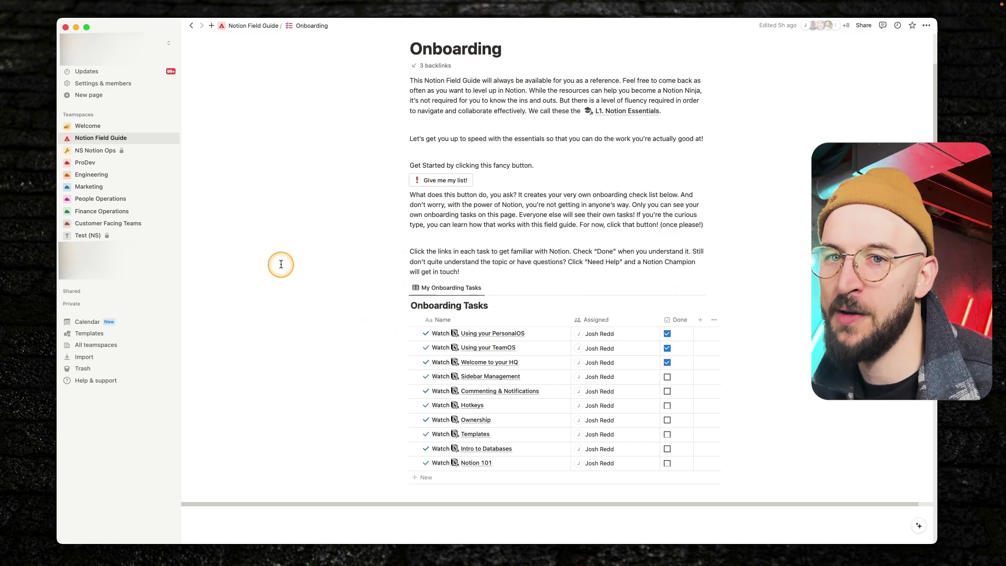
Expand the Notion Field Guide teamspace and visit the L1 Notion Essentials, L3 Notion Wizardry and L2 Notion Level Ups pages.
{"action": "left_click", "coordinate": [110, 138]}
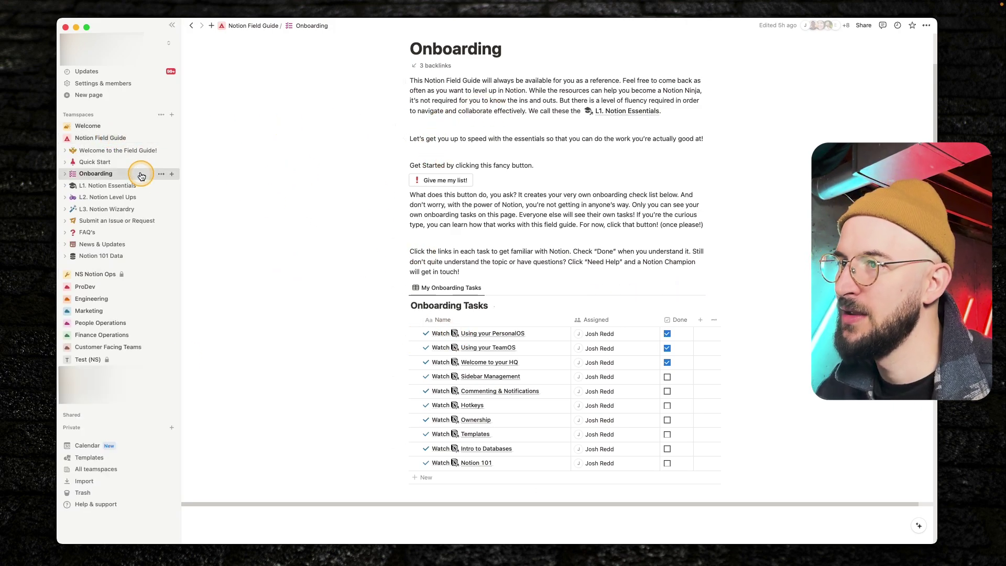
{"action": "left_click", "coordinate": [124, 186]}
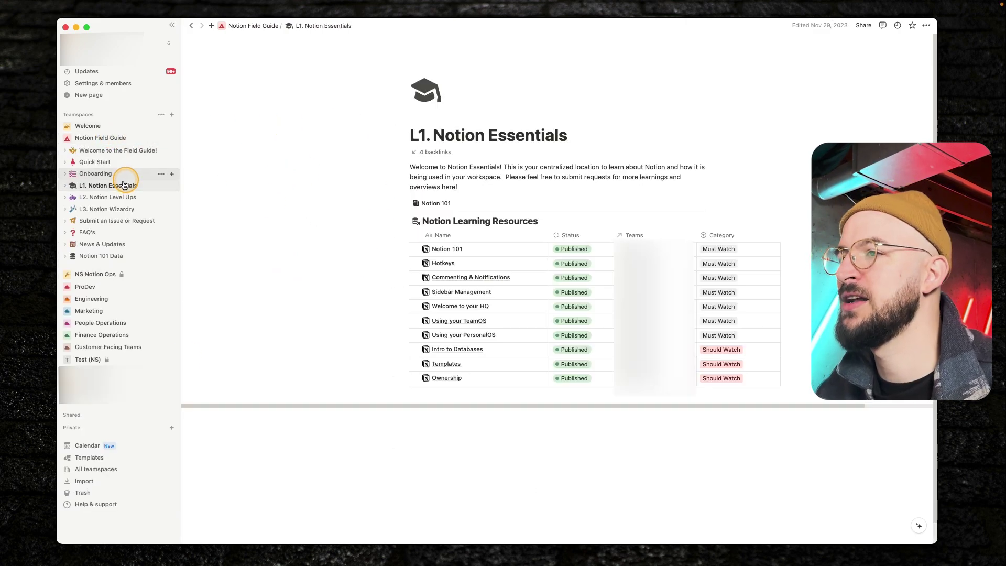
{"action": "left_click", "coordinate": [116, 208]}
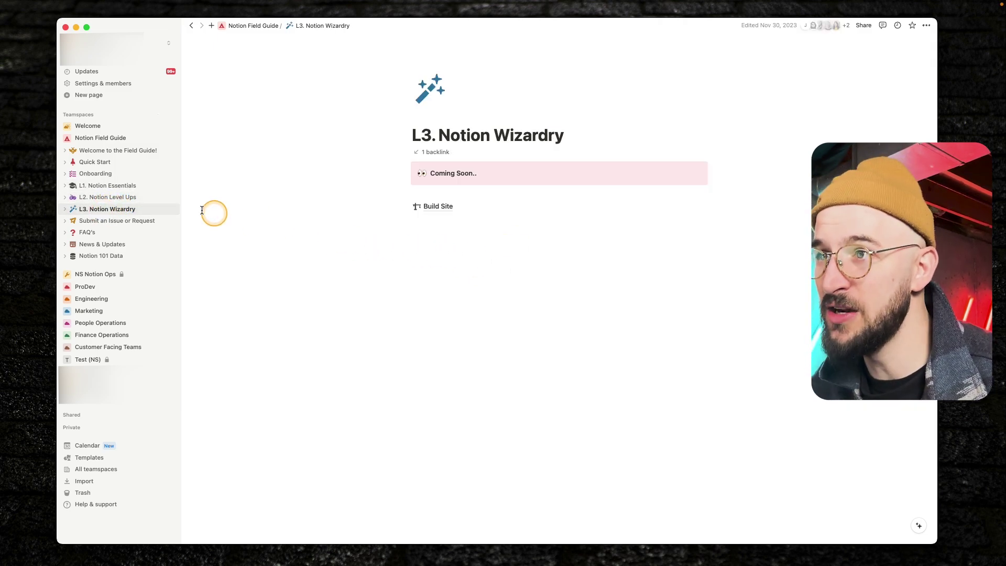
{"action": "left_click", "coordinate": [117, 188]}
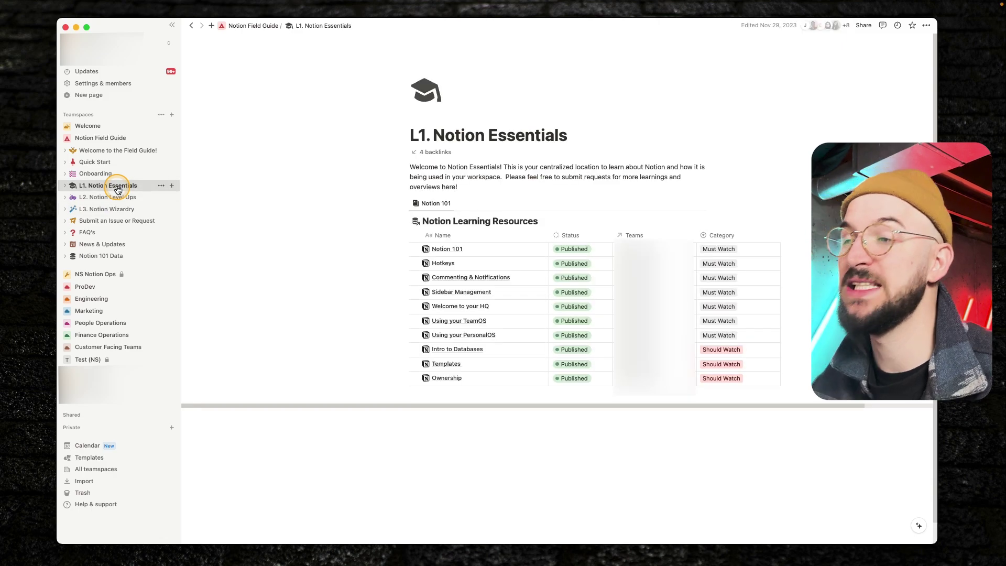
{"action": "left_click", "coordinate": [113, 198]}
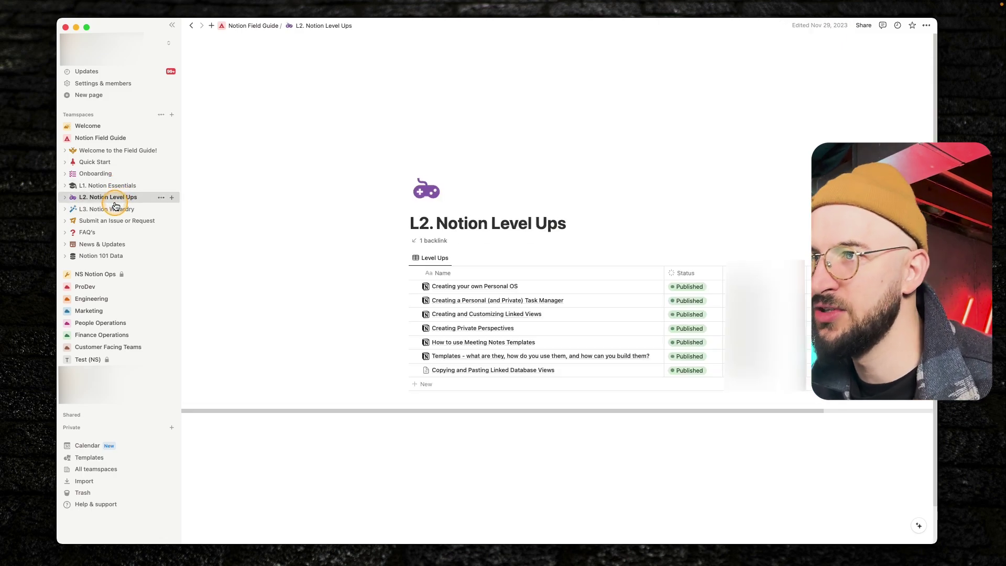
Visit the Submit an Issue or Request page and review its ticket table and the workspace customization support section.
{"action": "left_click", "coordinate": [116, 221]}
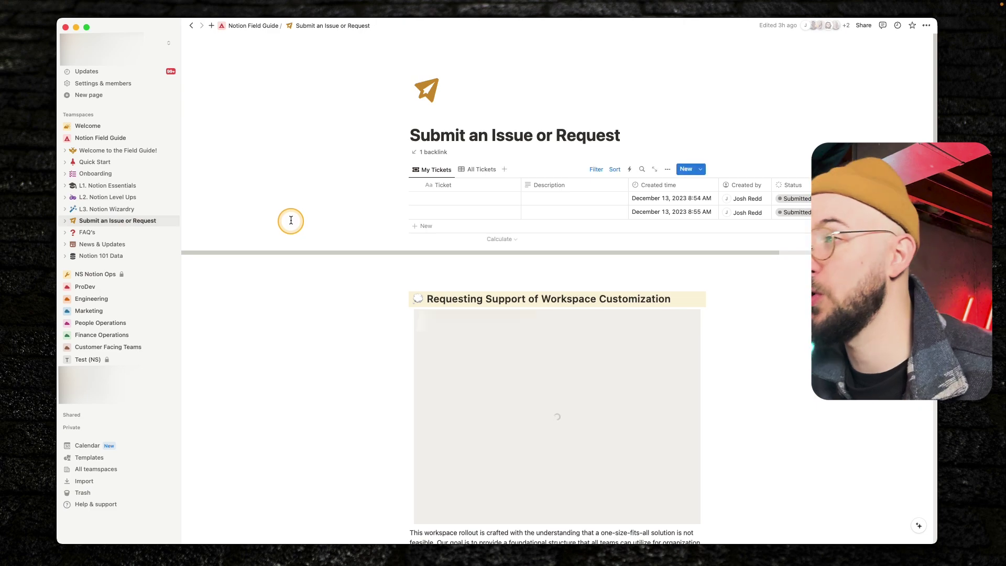
{"action": "scroll", "coordinate": [313, 227], "scroll_direction": "down", "scroll_amount": 2}
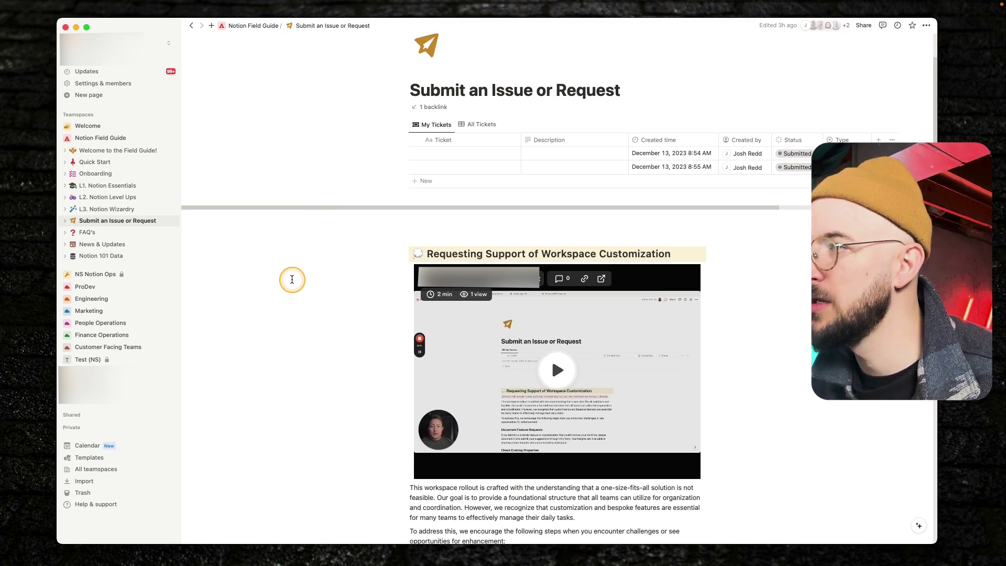
{"action": "scroll", "coordinate": [291, 279], "scroll_direction": "up", "scroll_amount": 2}
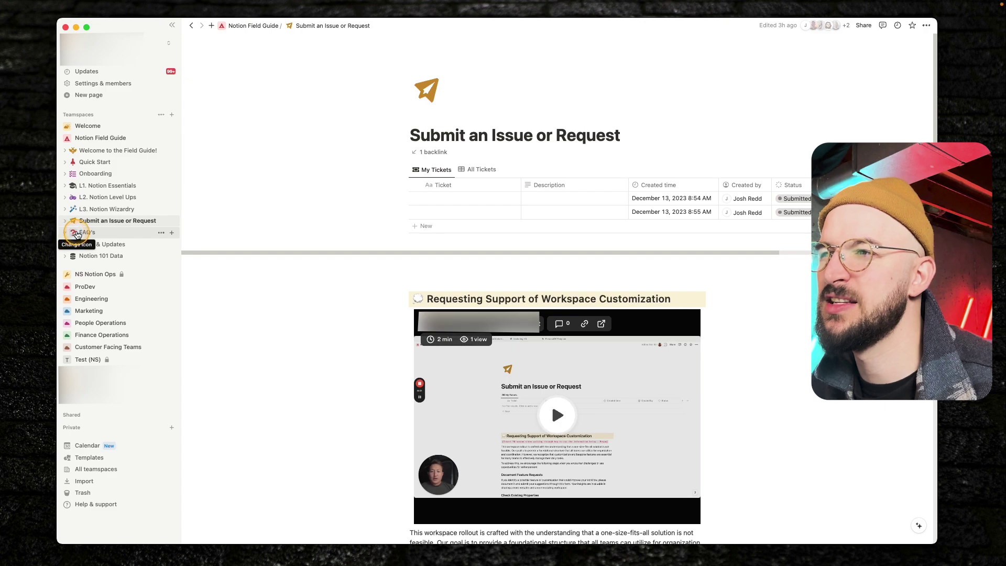
Visit the FAQ's and News & Updates pages, and look through the article list in the Notion 101 Data database.
{"action": "left_click", "coordinate": [83, 232]}
{"action": "left_click", "coordinate": [141, 244]}
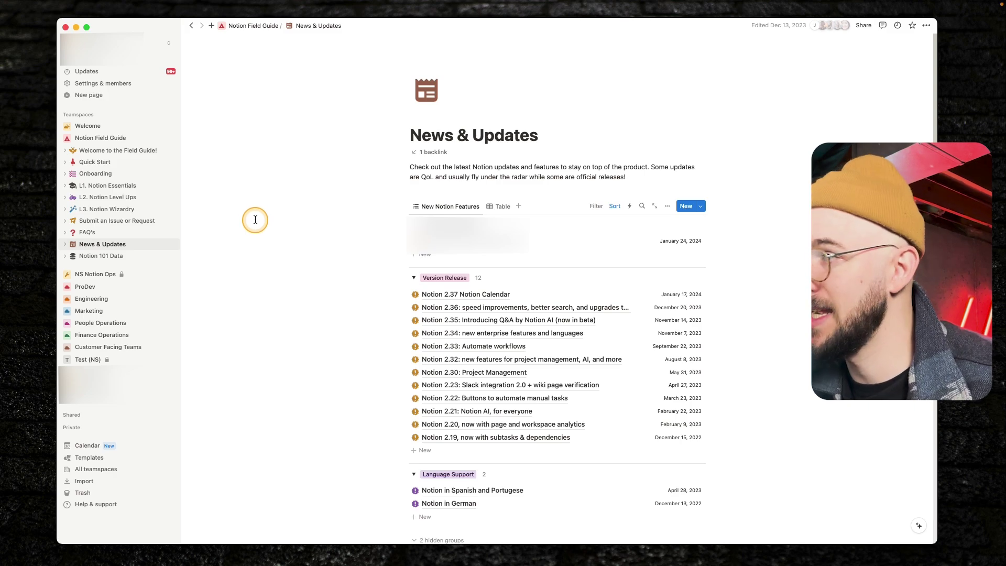
{"action": "left_click", "coordinate": [118, 255]}
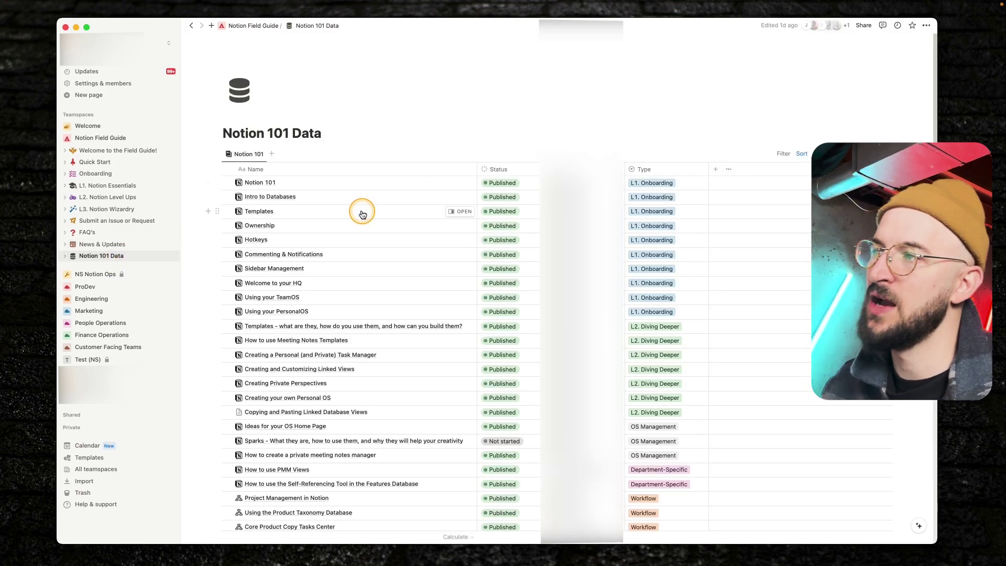
{"action": "scroll", "coordinate": [362, 213], "scroll_direction": "down", "scroll_amount": 4}
{"action": "scroll", "coordinate": [359, 209], "scroll_direction": "up", "scroll_amount": 4}
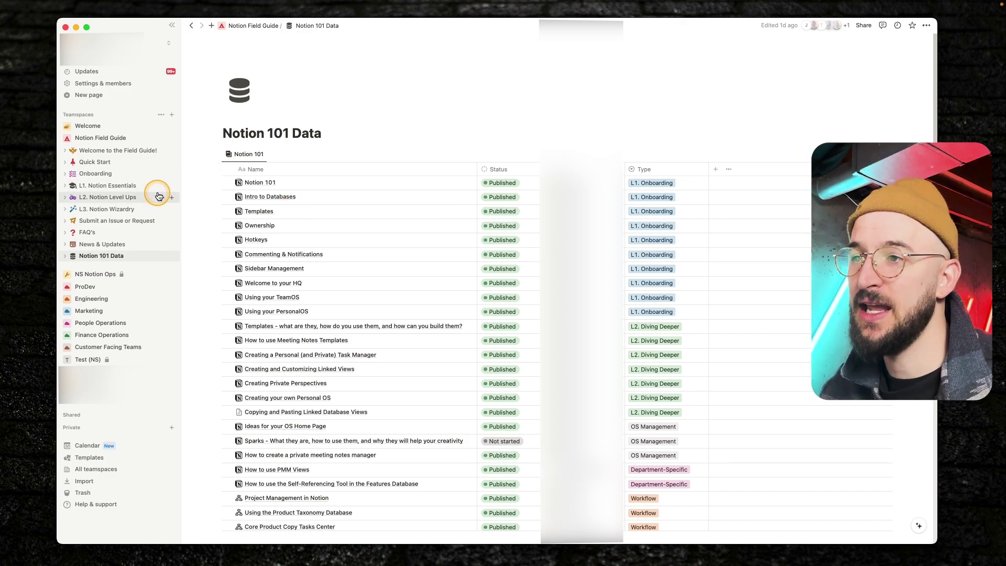
Revisit the L1. Notion Essentials, Quick Start and Onboarding pages of the Notion Field Guide, ending on the onboarding task list.
{"action": "left_click", "coordinate": [117, 188]}
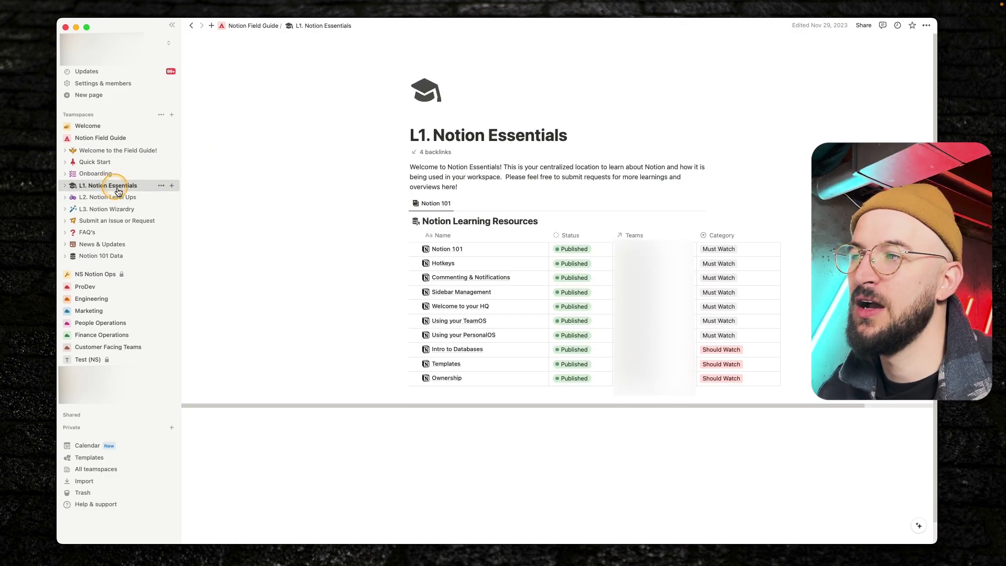
{"action": "left_click", "coordinate": [100, 162]}
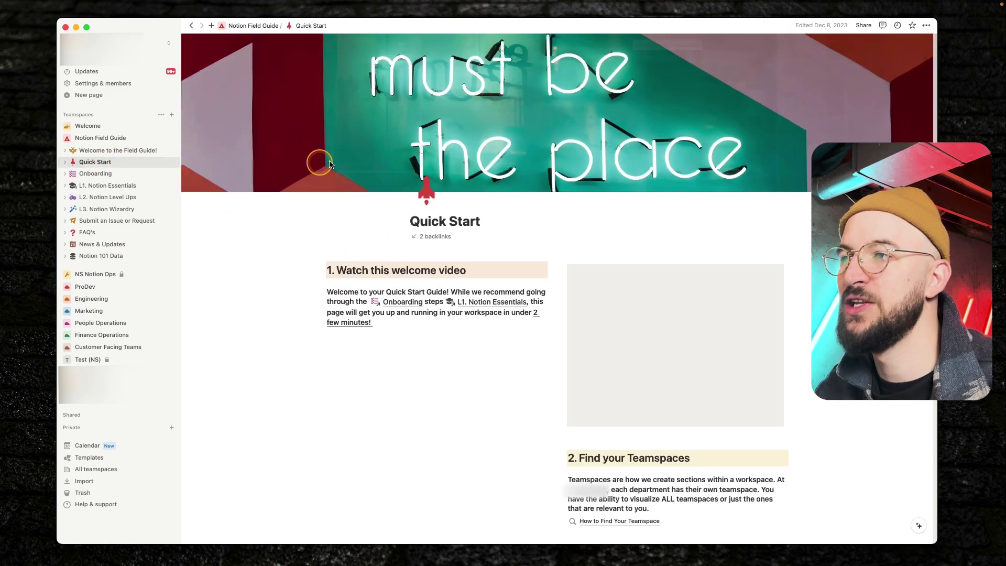
{"action": "left_click", "coordinate": [112, 174]}
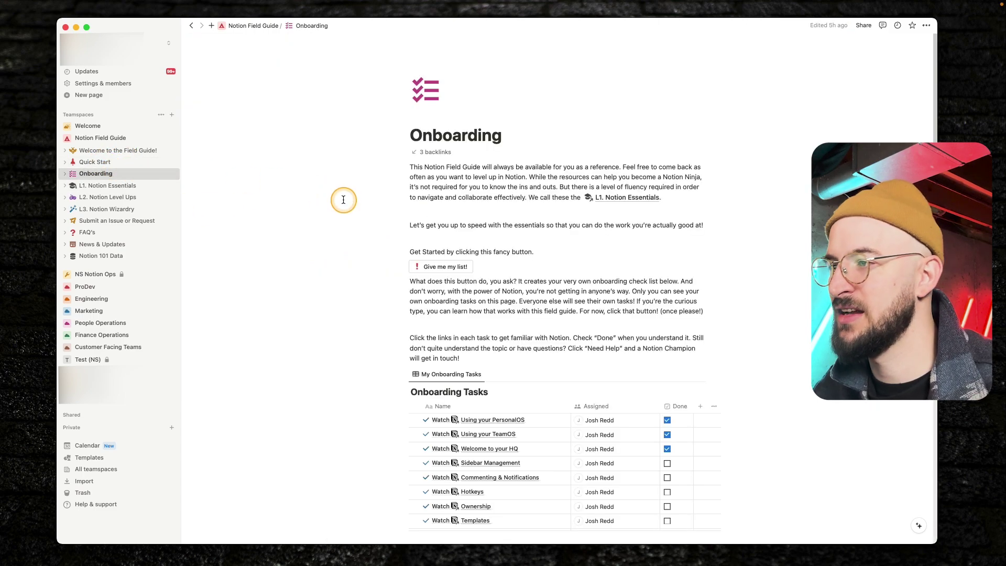
{"action": "scroll", "coordinate": [326, 317], "scroll_direction": "down", "scroll_amount": 1}
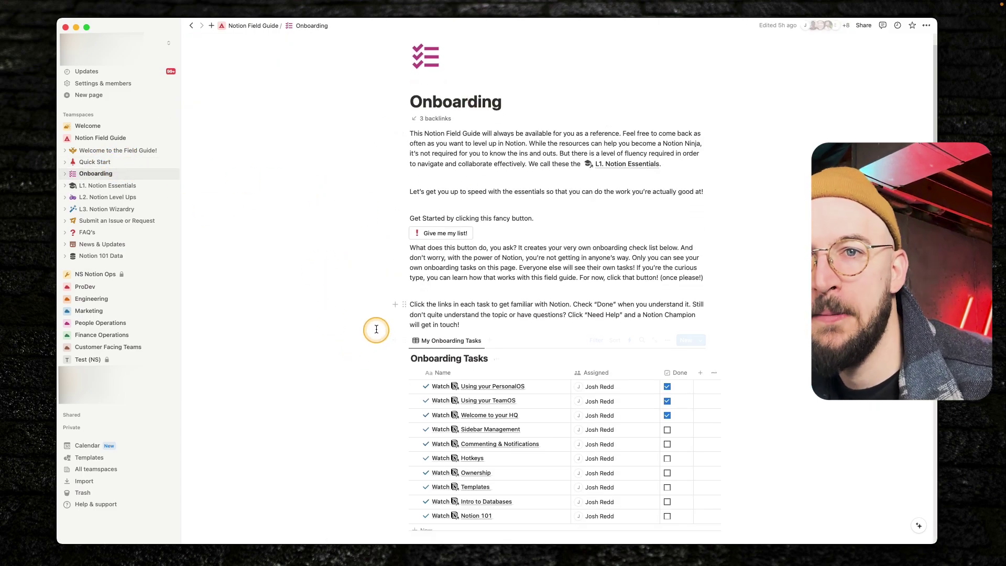